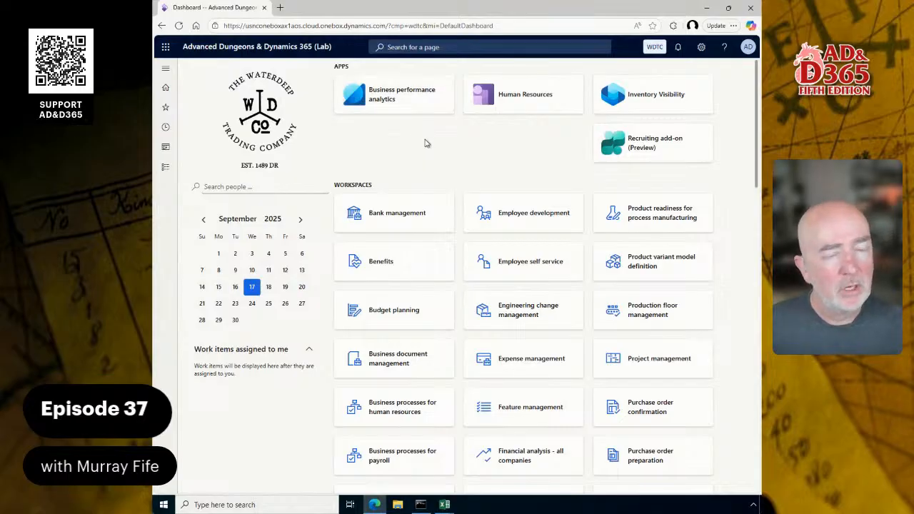
pyautogui.click(166, 168)
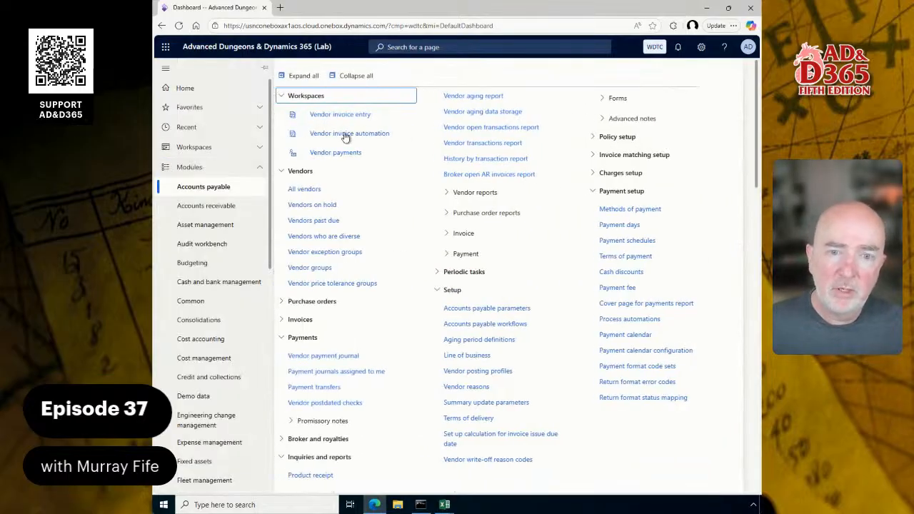
pyautogui.click(323, 193)
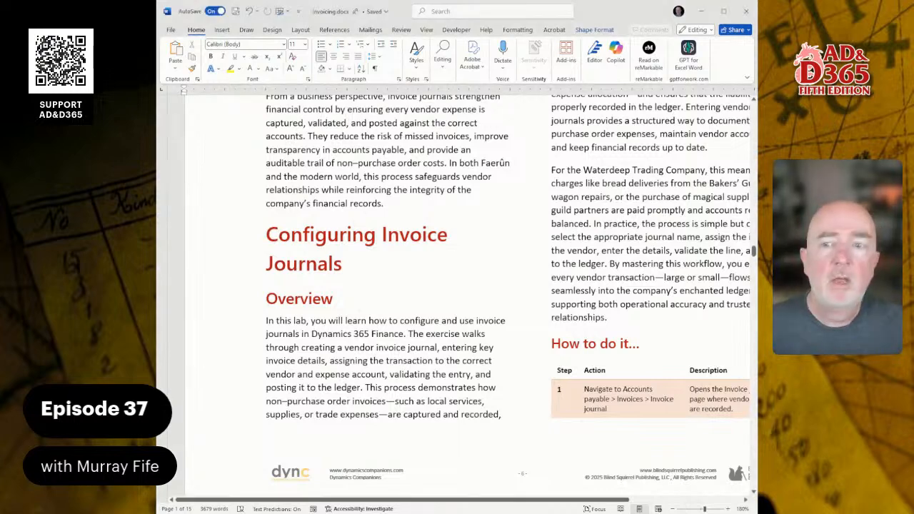
# Go back to the cover page of the Invoicing.docx guide in Word and review its table of contents.
pyautogui.scroll(6, 458, 286)
pyautogui.scroll(10, 595, 240)
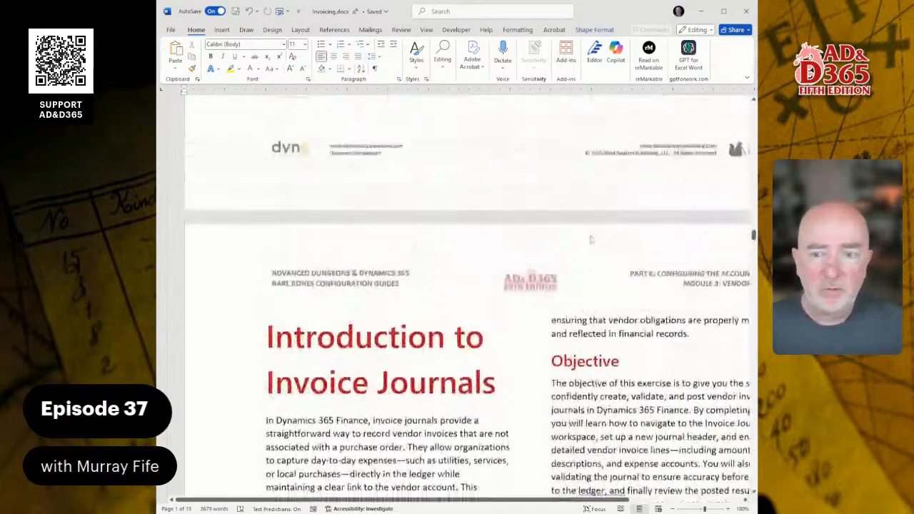
pyautogui.scroll(-1, 595, 239)
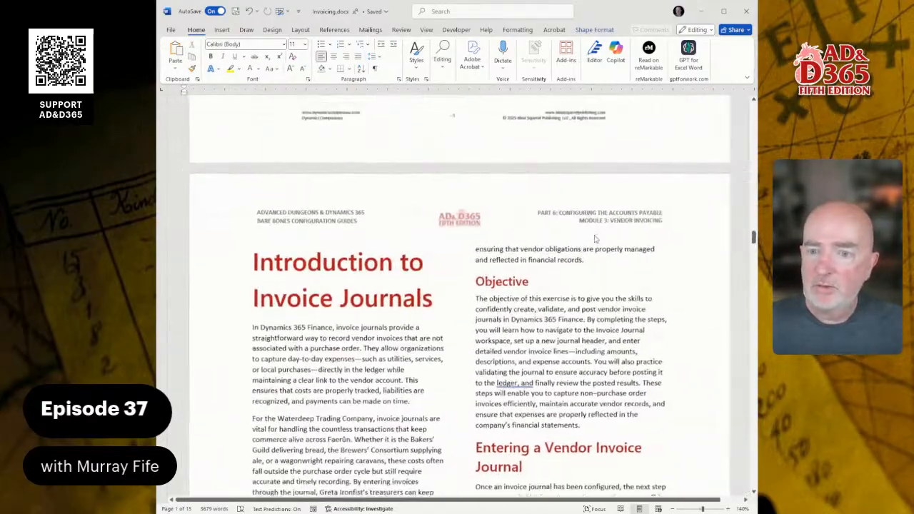
pyautogui.scroll(15, 595, 240)
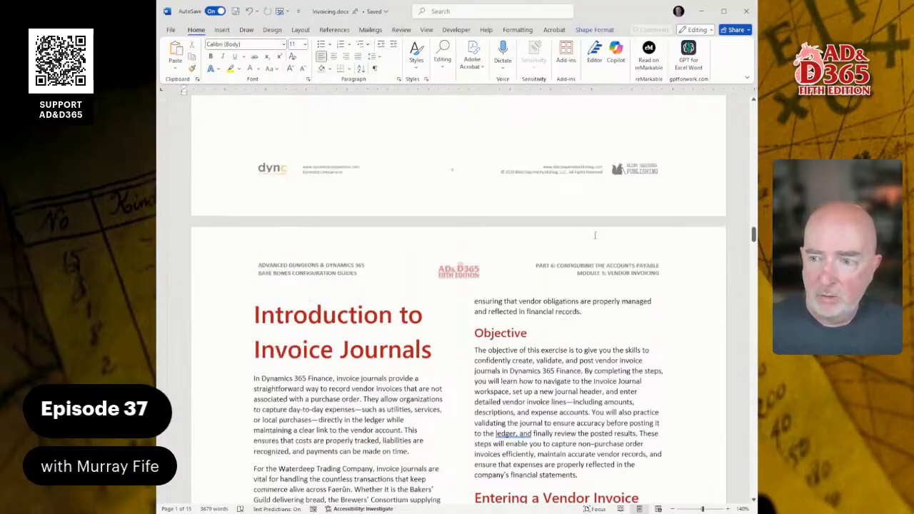
pyautogui.scroll(-1, 595, 235)
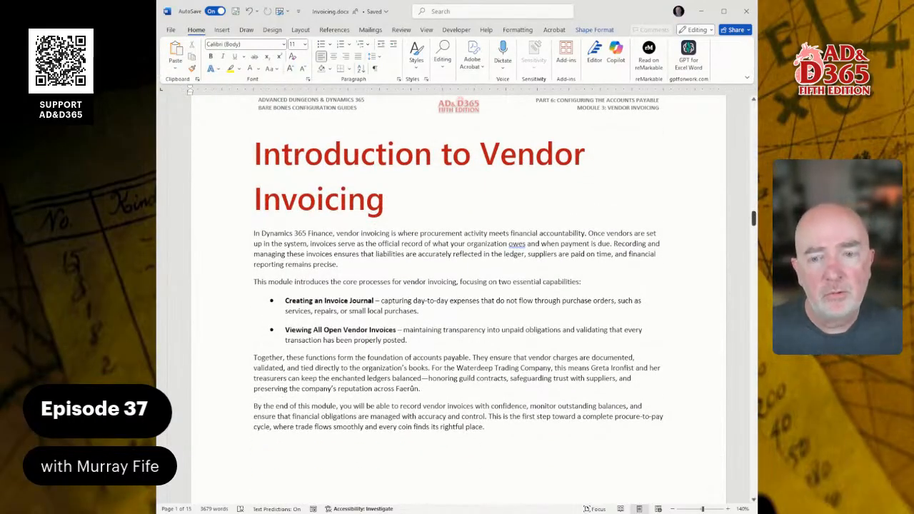
pyautogui.moveTo(754, 220); pyautogui.dragTo(754, 107)
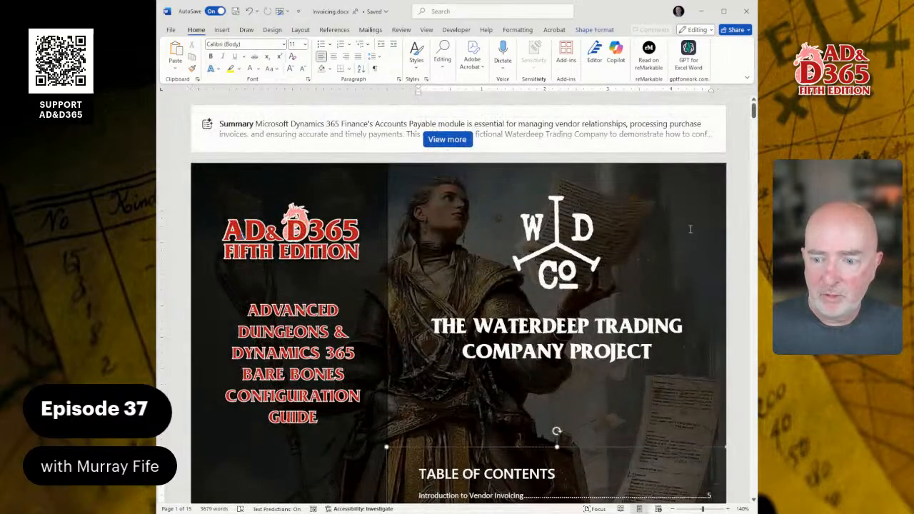
pyautogui.scroll(-5, 677, 240)
pyautogui.scroll(-3, 676, 239)
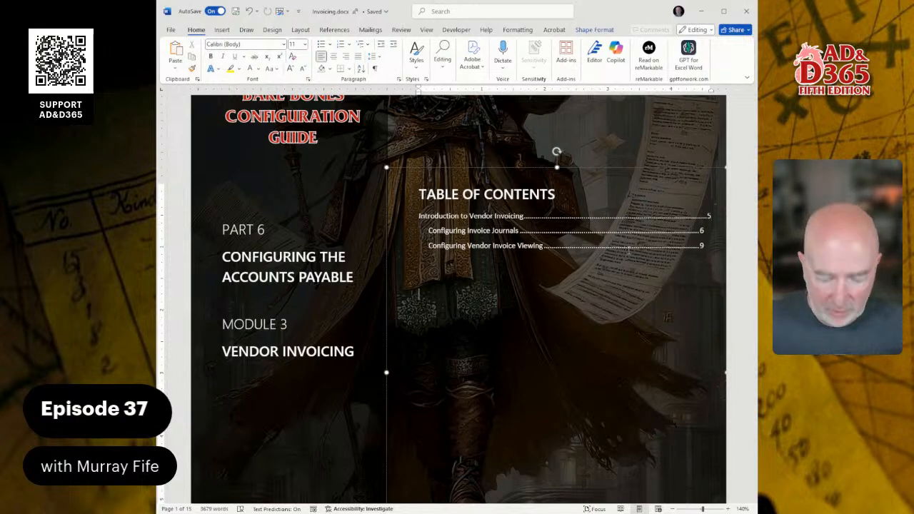
# Go to the Configuring Invoice Journals section from the table of contents and read its introduction, objective and overview.
pyautogui.click(628, 250)
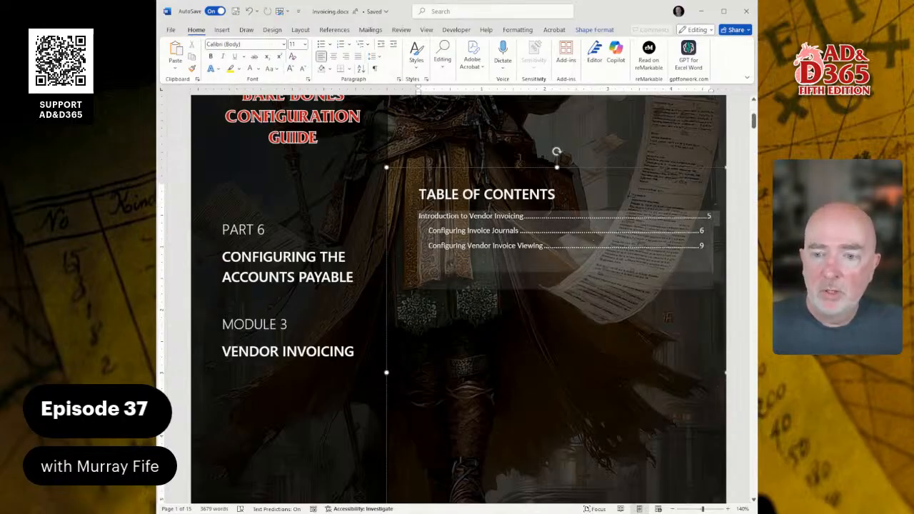
pyautogui.keyDown('ctrl'); pyautogui.click(636, 230); pyautogui.keyUp('ctrl')
pyautogui.scroll(5, 482, 303)
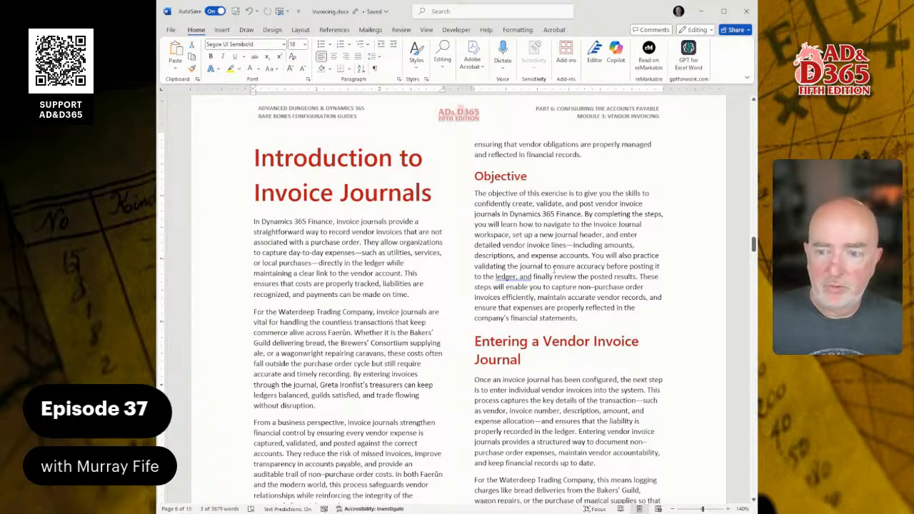
pyautogui.scroll(-5, 555, 270)
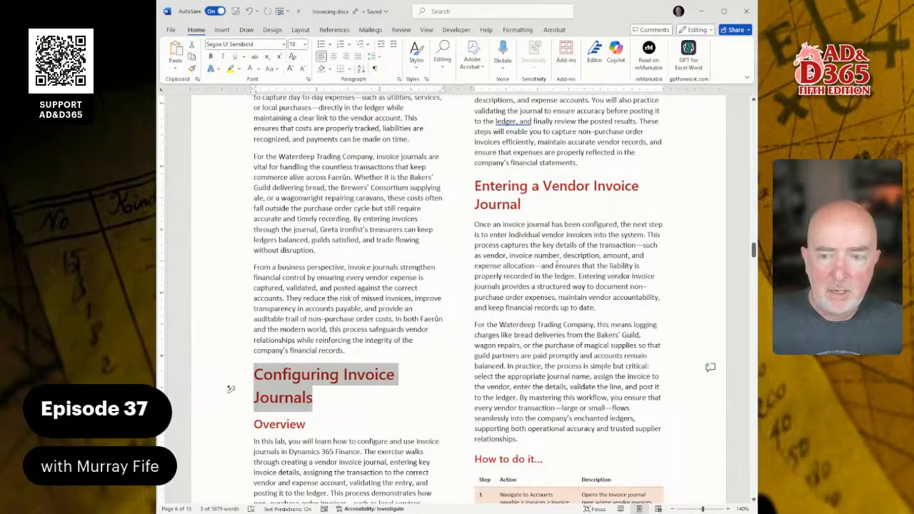
pyautogui.scroll(-4, 557, 265)
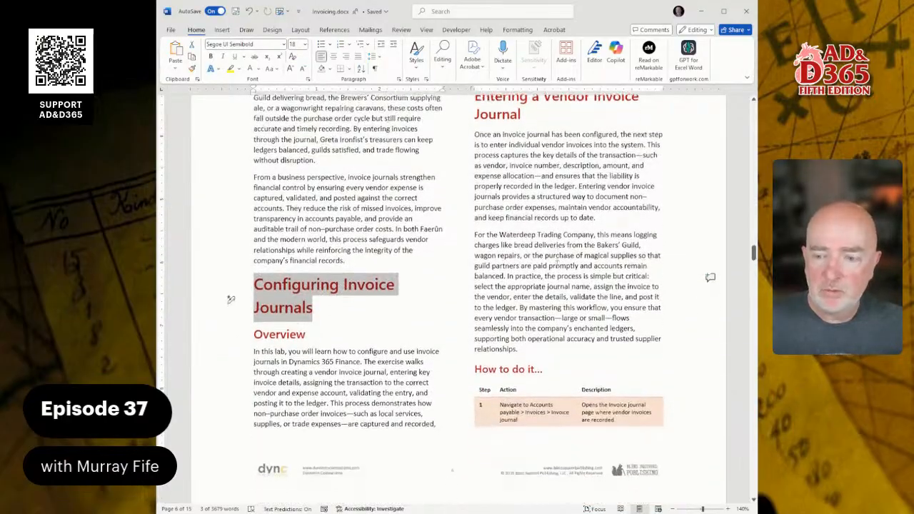
# Examine the guide's numbered how-to steps and the Vendor Invoice Journal Entry table of field values.
pyautogui.scroll(-9, 557, 266)
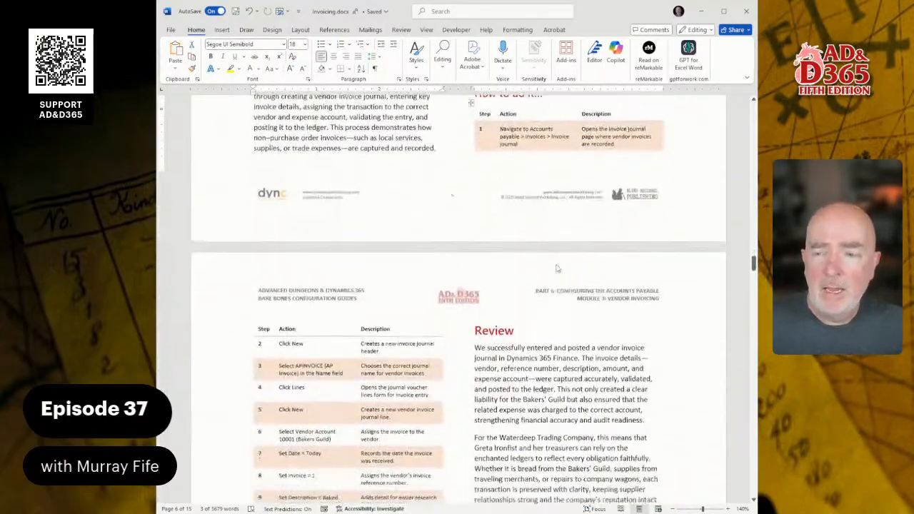
pyautogui.scroll(-5, 557, 268)
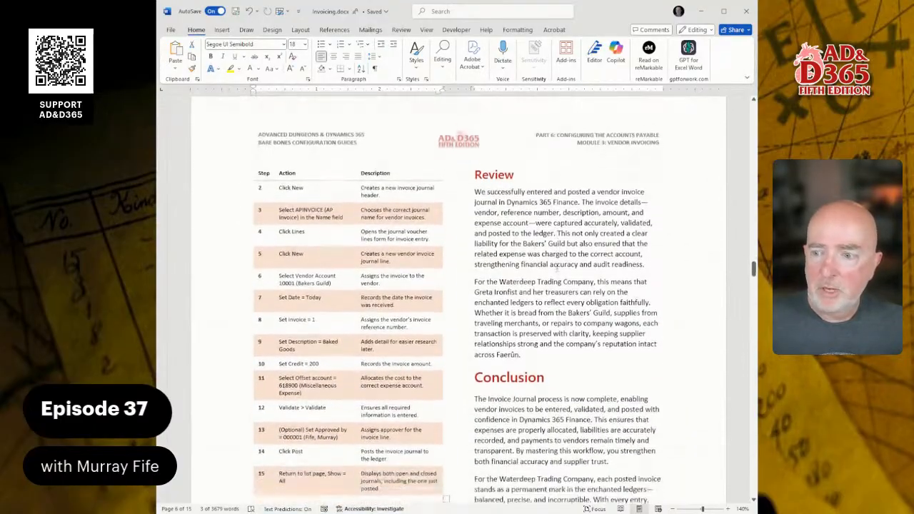
pyautogui.scroll(-1, 556, 272)
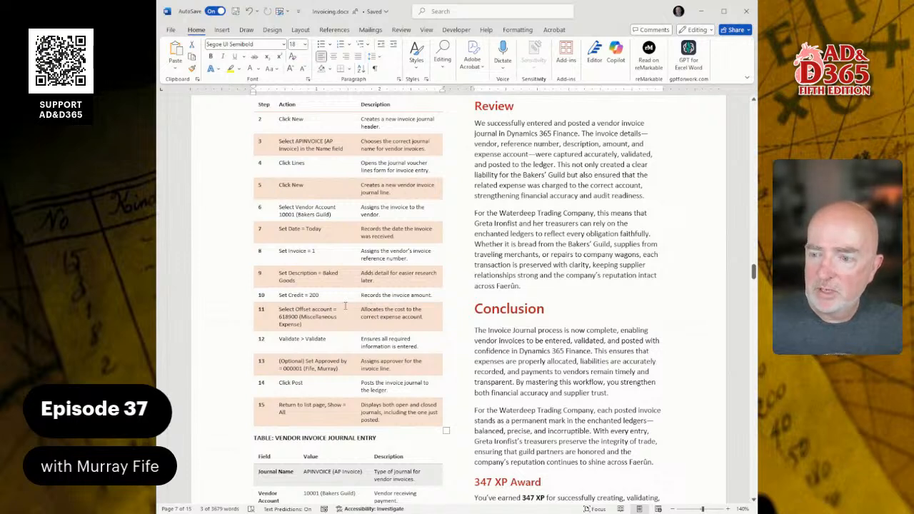
pyautogui.scroll(-2, 345, 306)
pyautogui.scroll(-4, 355, 294)
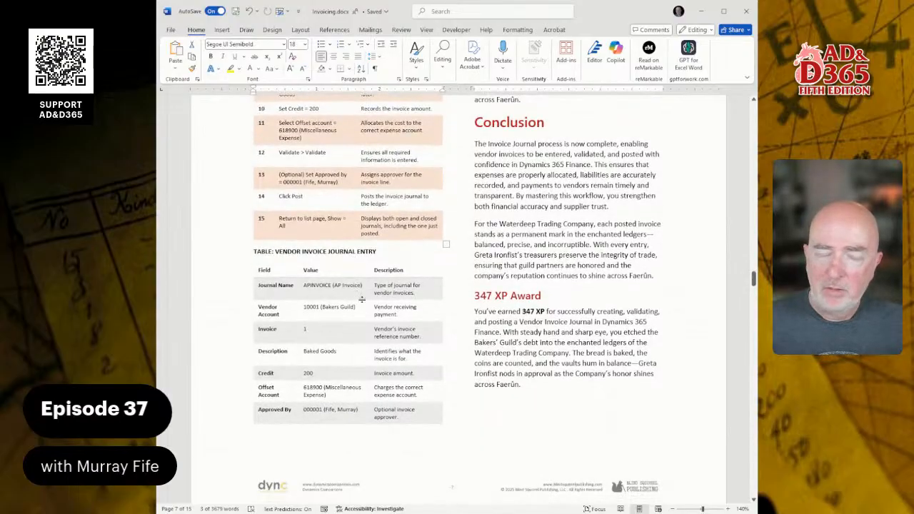
pyautogui.scroll(1, 403, 329)
pyautogui.scroll(5, 404, 329)
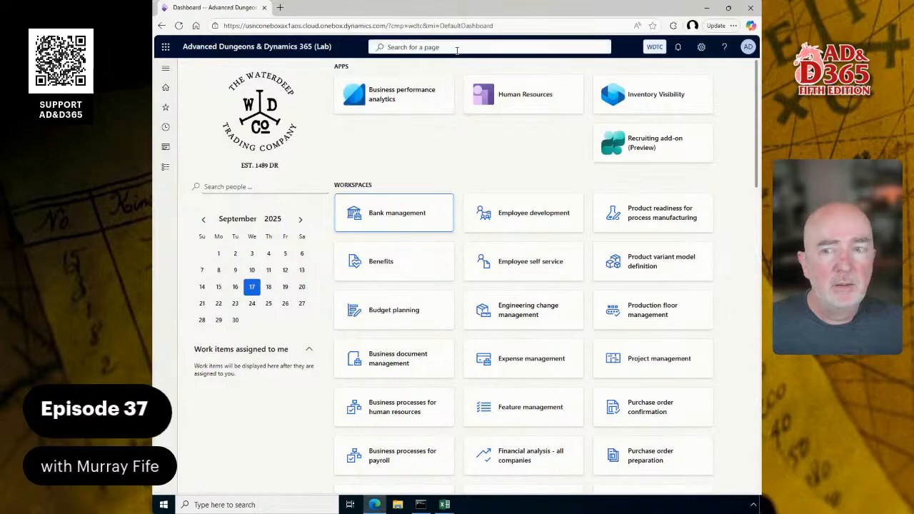
# Switch to Dynamics 365 in the browser and search its pages for "invoice jour".
pyautogui.click(457, 49)
pyautogui.write('invoice jour')
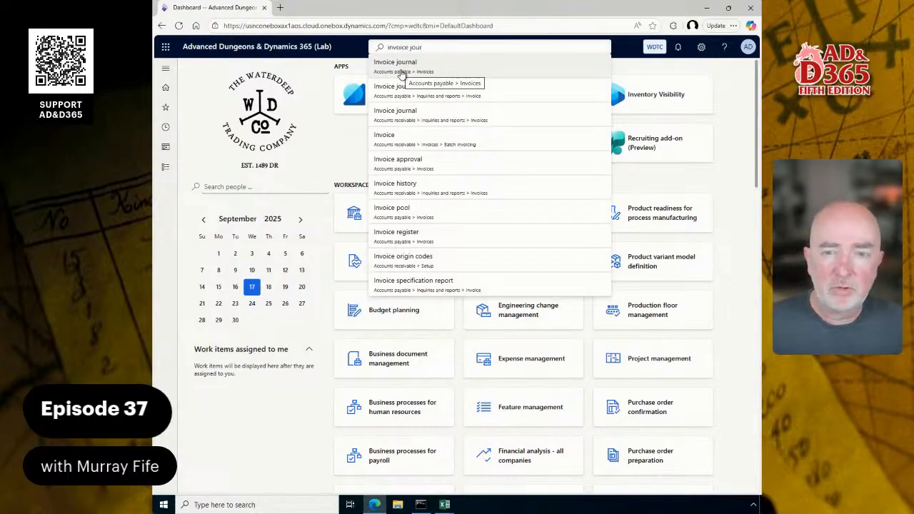
pyautogui.click(171, 175)
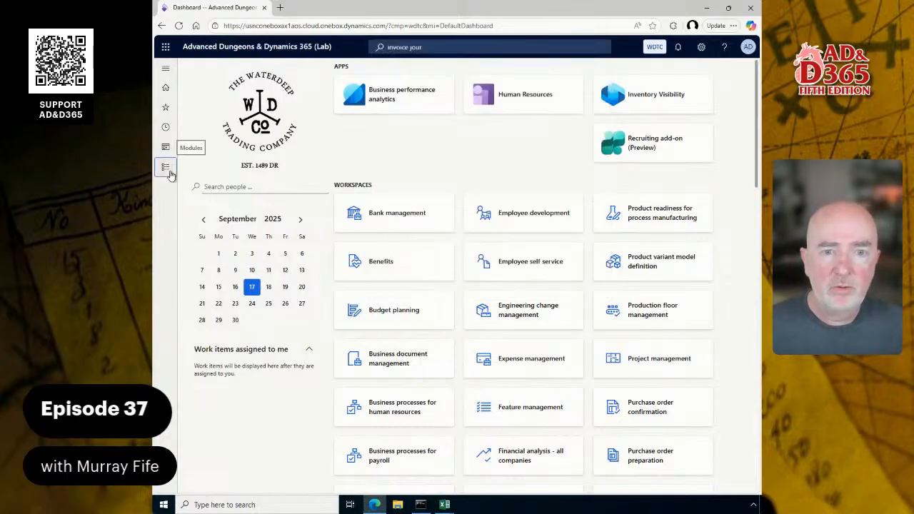
# Open the Invoice journal page under Accounts payable invoices and add a new journal.
pyautogui.click(170, 175)
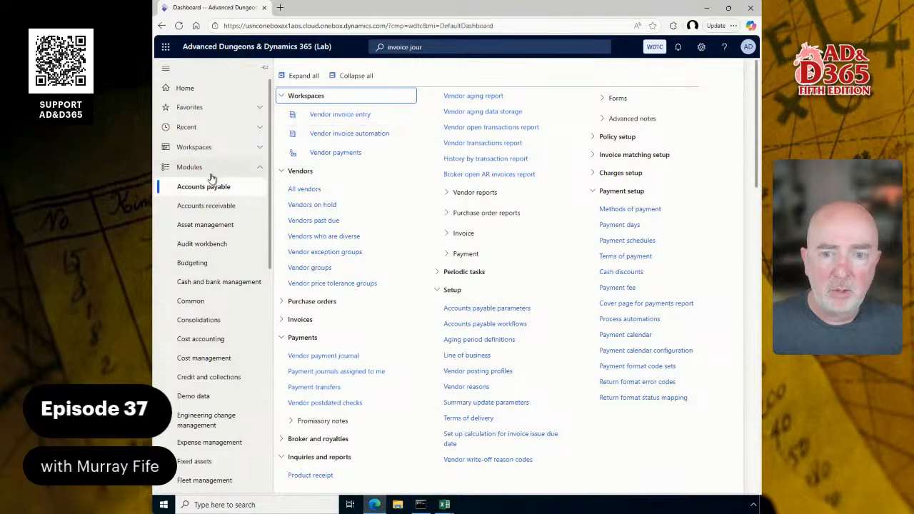
pyautogui.click(309, 320)
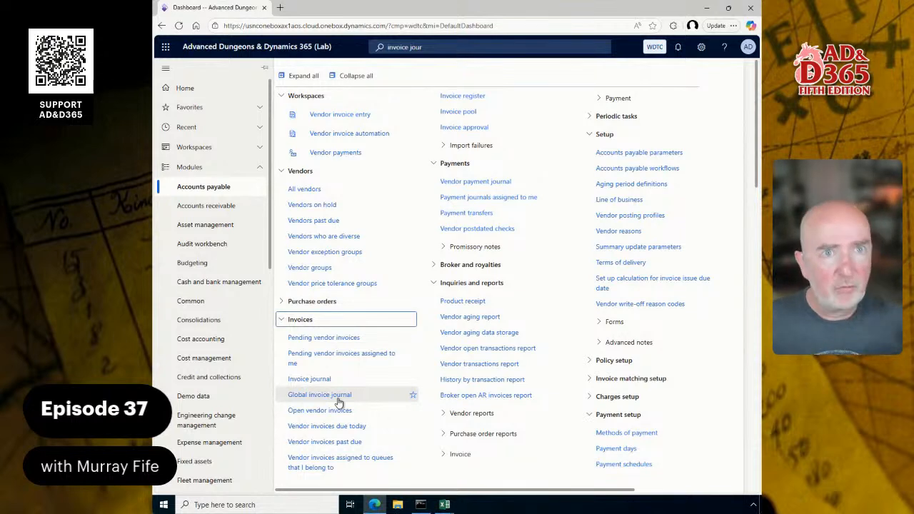
pyautogui.click(307, 379)
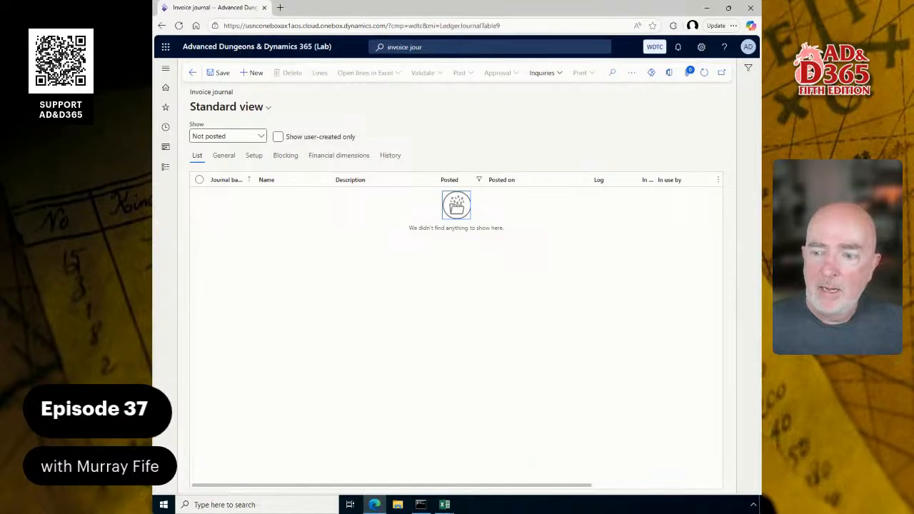
pyautogui.click(249, 73)
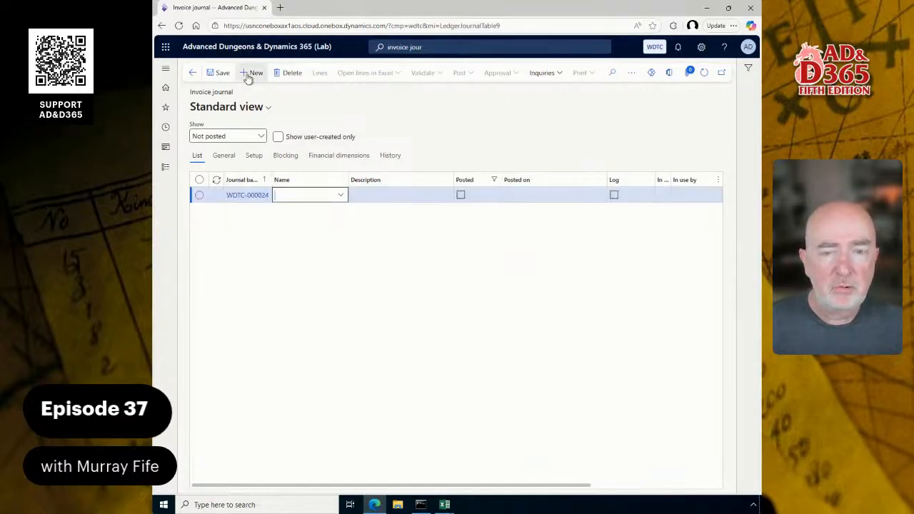
# View the details of the journal names, examine the journal types of AP Invoice and AP Invoice Approval, and return to the invoice journal.
pyautogui.click(341, 195)
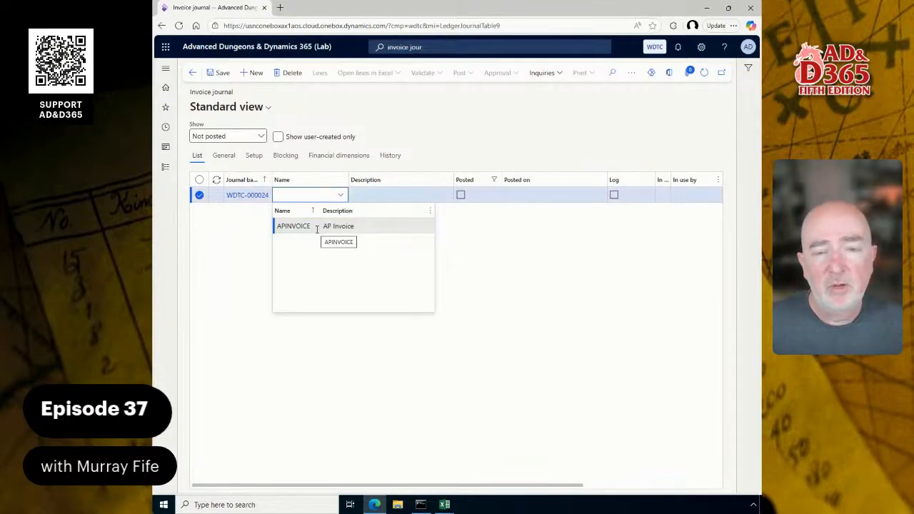
pyautogui.rightClick(341, 198)
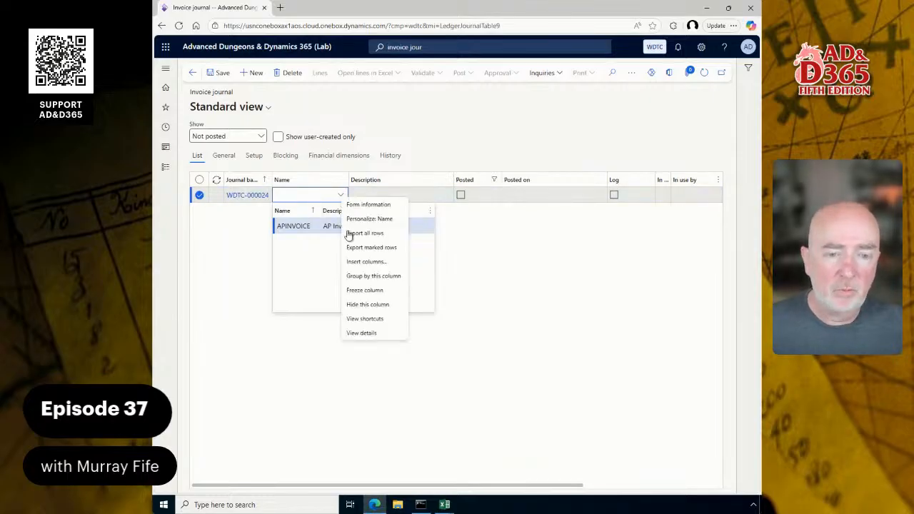
pyautogui.click(360, 334)
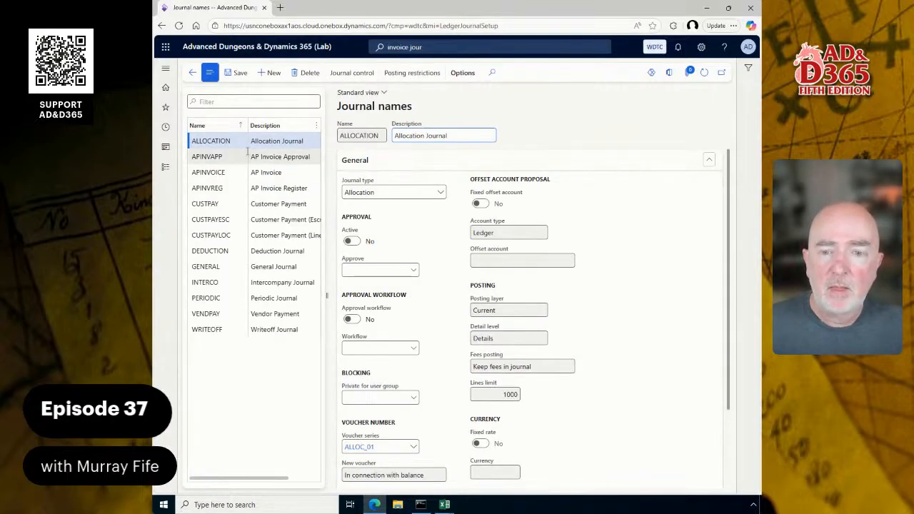
pyautogui.click(265, 172)
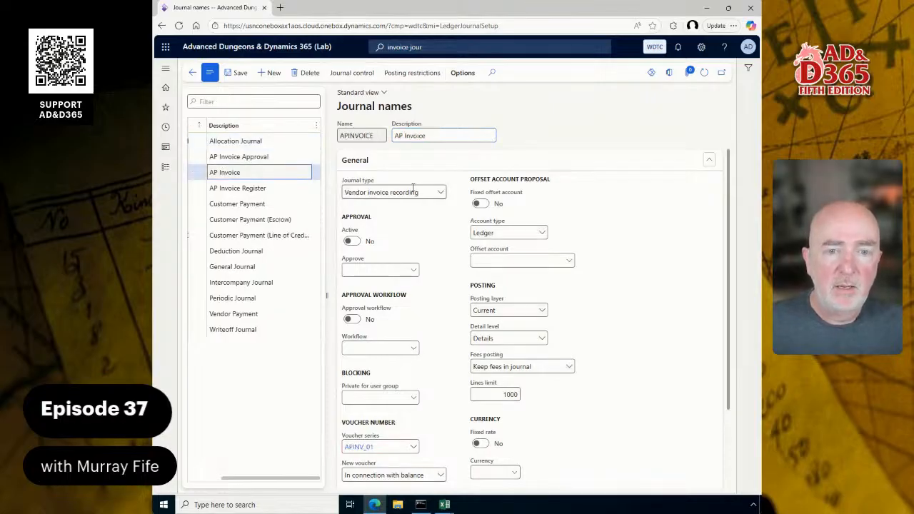
pyautogui.click(254, 157)
pyautogui.click(254, 173)
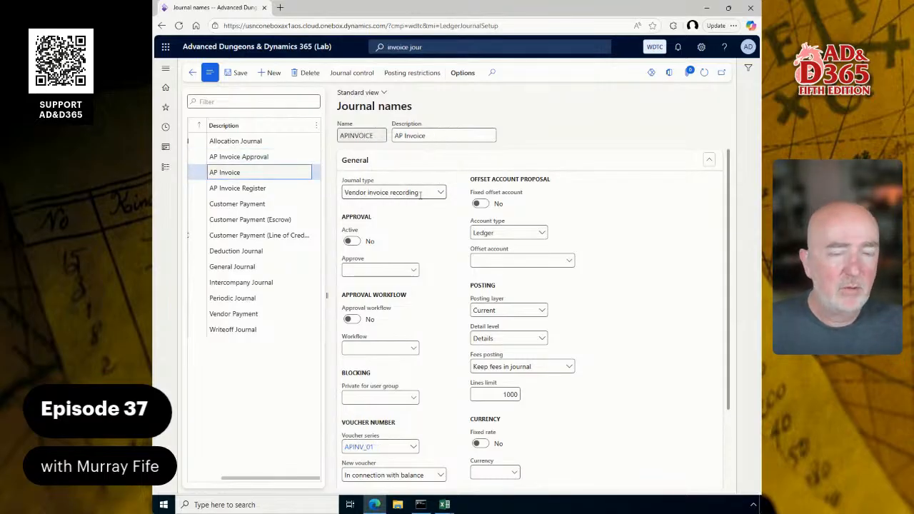
pyautogui.click(191, 75)
# Set the new journal's name to APINVOICE and its description to "AP Invoice - Bakers Guild Services".
pyautogui.click(341, 195)
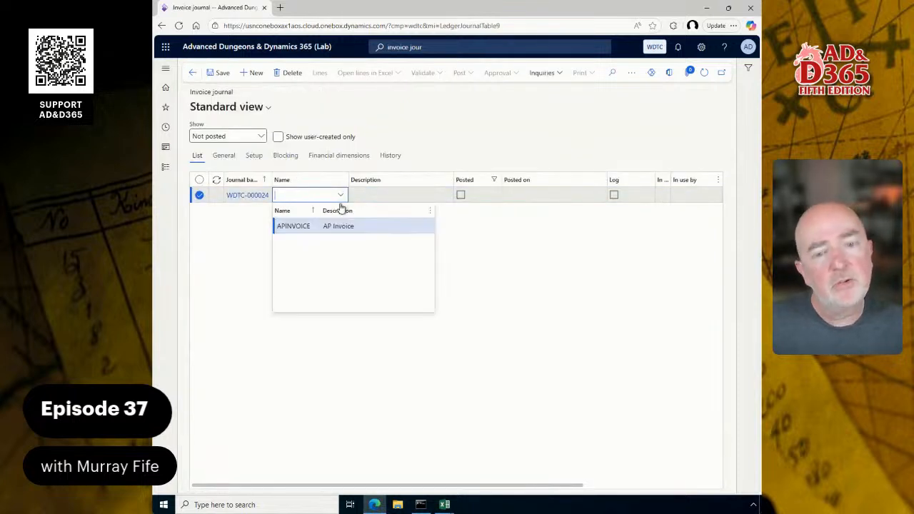
pyautogui.click(313, 226)
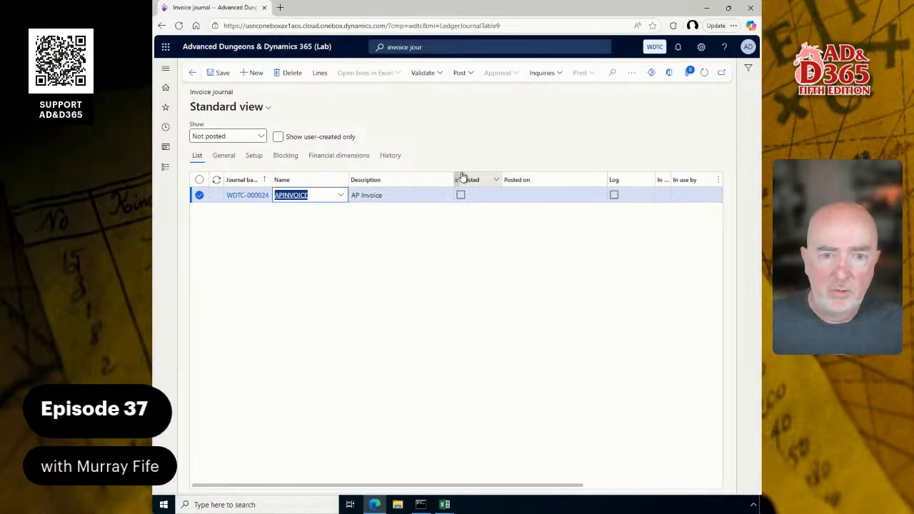
pyautogui.click(419, 196)
pyautogui.write('- Bakers')
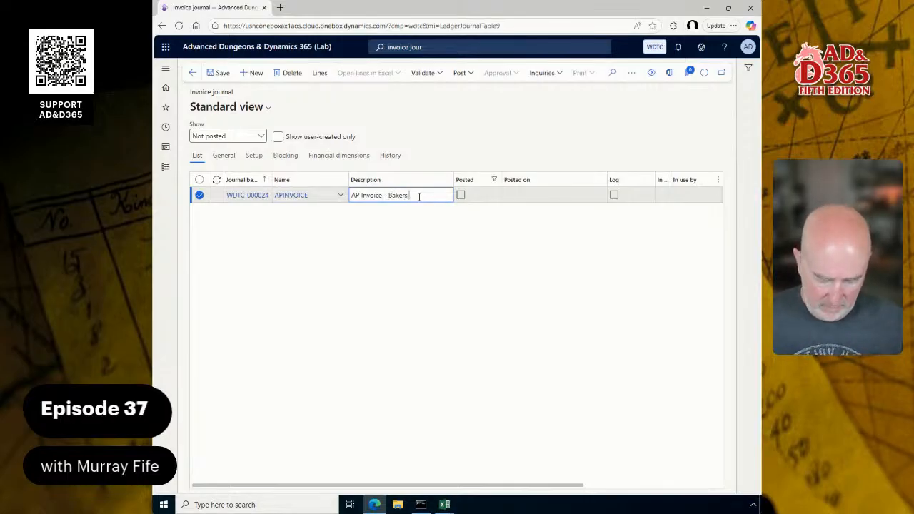
pyautogui.write(' Guild Services')
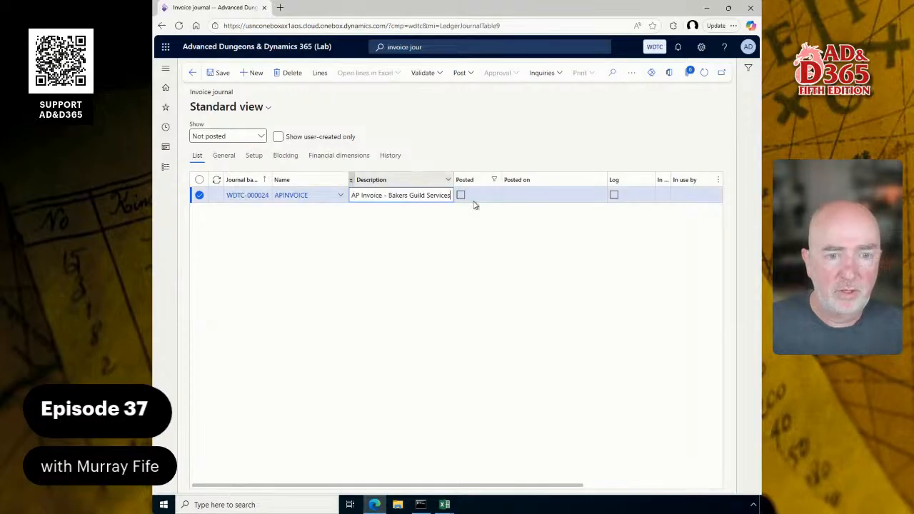
pyautogui.click(553, 196)
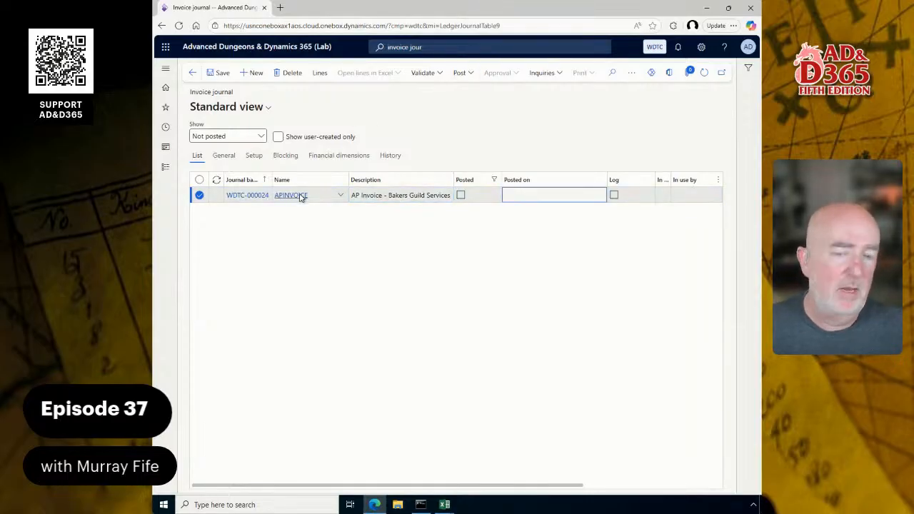
# Open the journal's lines and set the first line's vendor account to BAKERSGUILD and its invoice date to today, 9/17/2025.
pyautogui.click(319, 81)
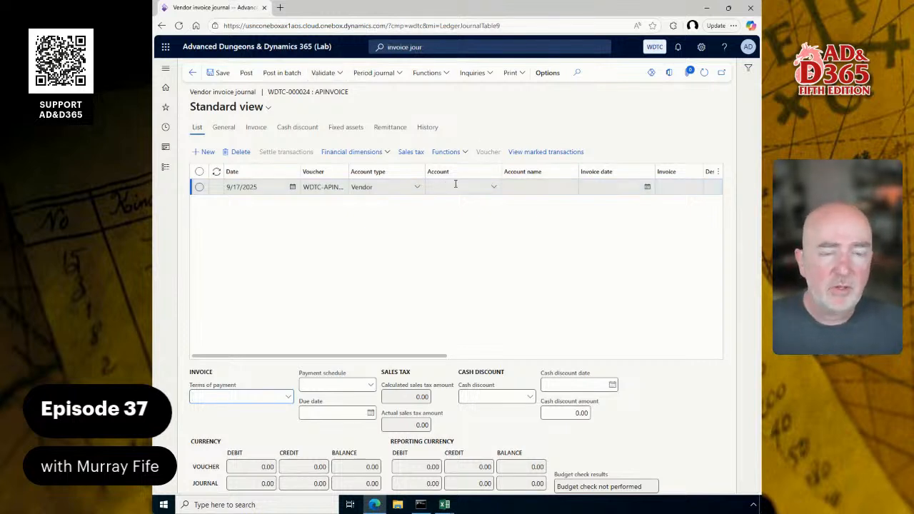
pyautogui.click(495, 187)
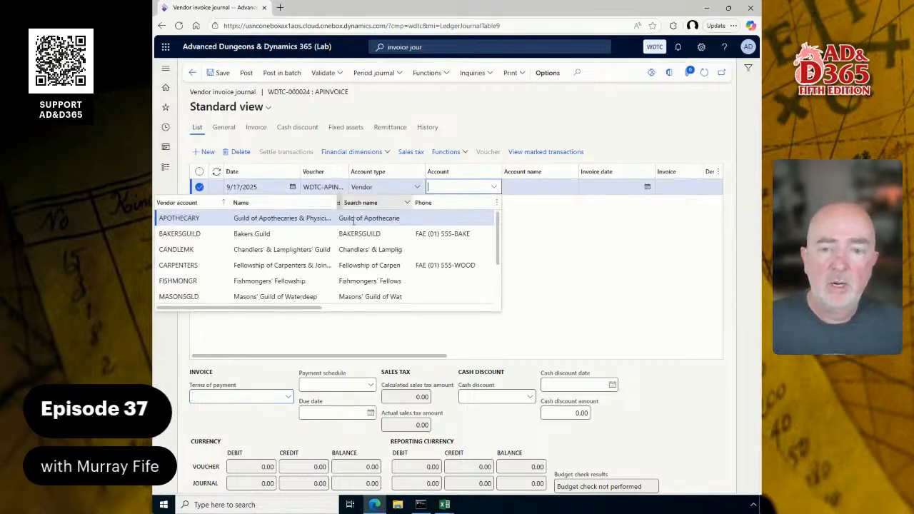
pyautogui.click(235, 234)
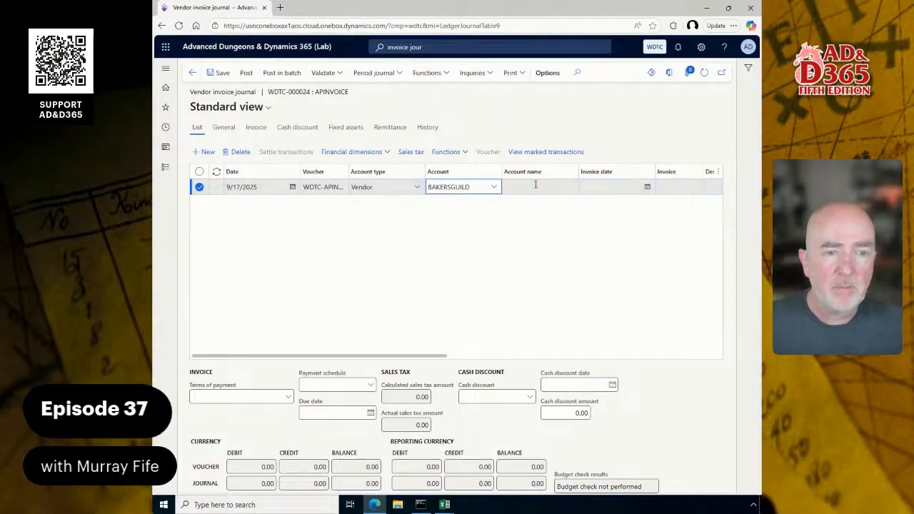
pyautogui.click(602, 186)
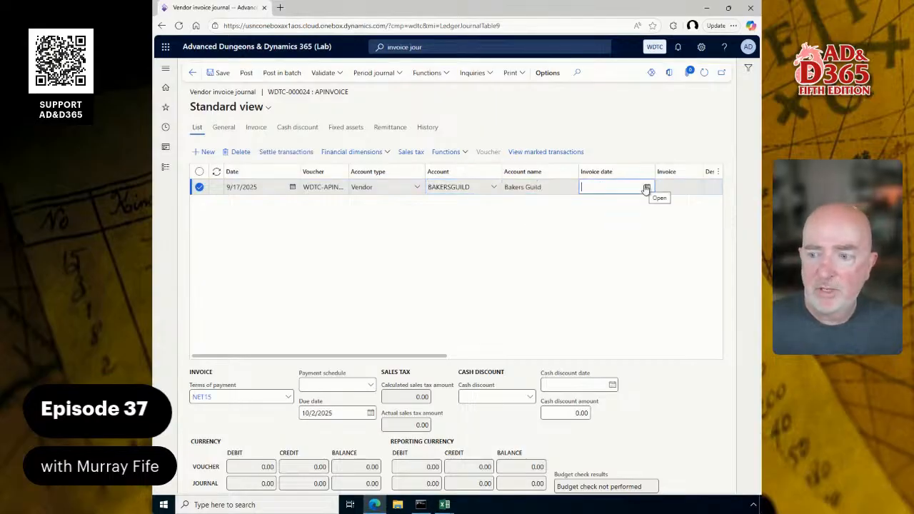
pyautogui.click(647, 188)
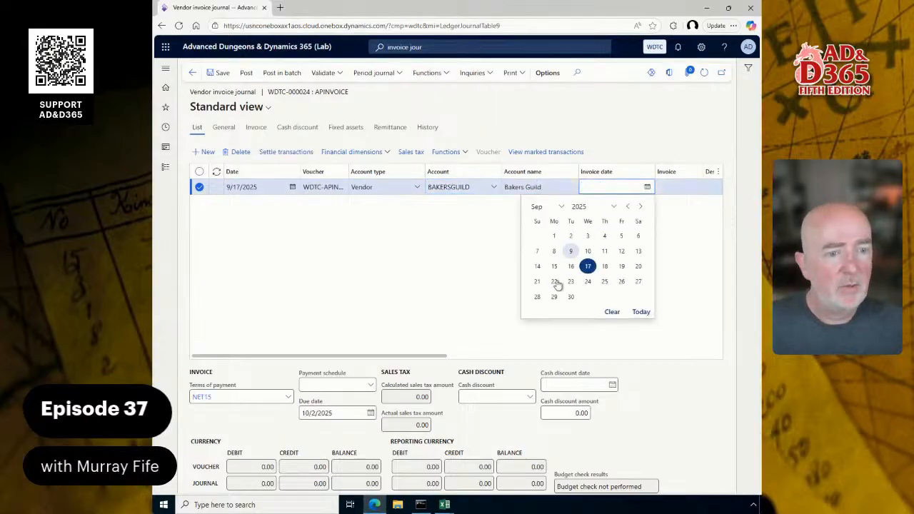
pyautogui.click(638, 311)
# Fill in the vendor line with invoice BKGLD0001, description "Baked Goods" and a credit of 200.00.
pyautogui.click(682, 184)
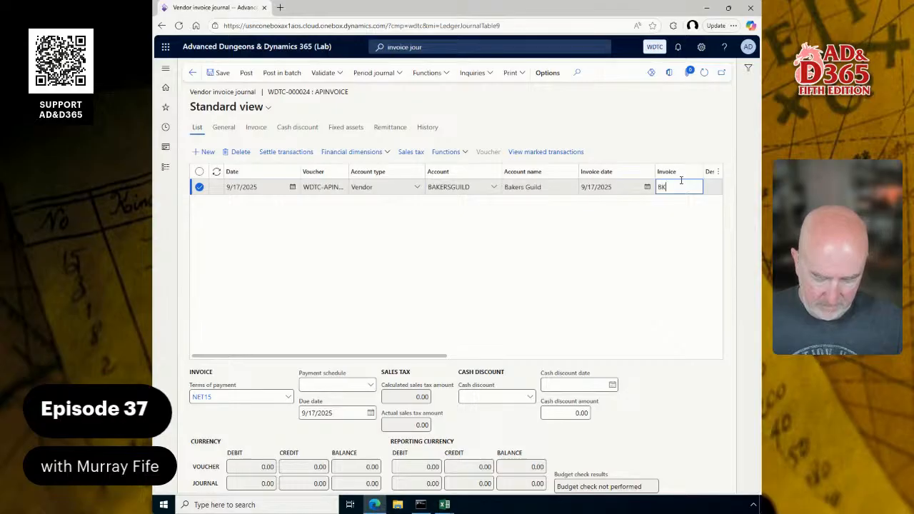
pyautogui.write('BKGLD0001')
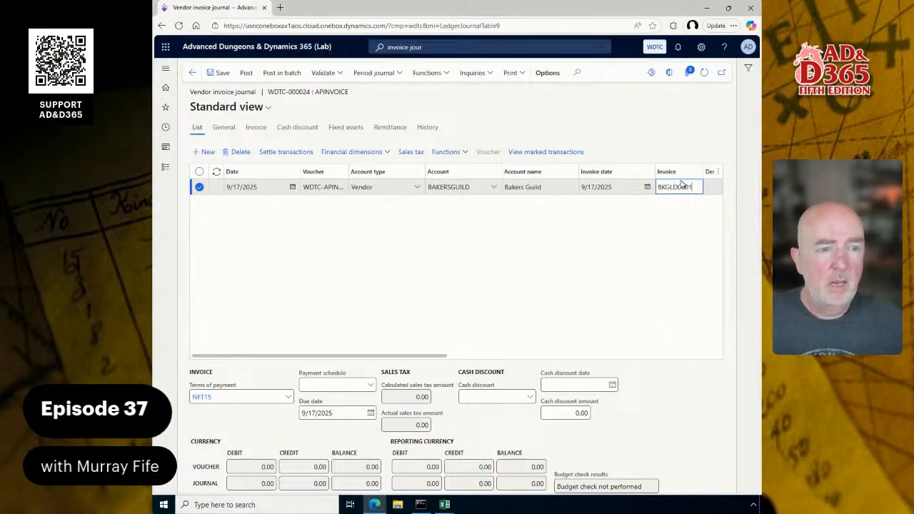
pyautogui.press('Tab')
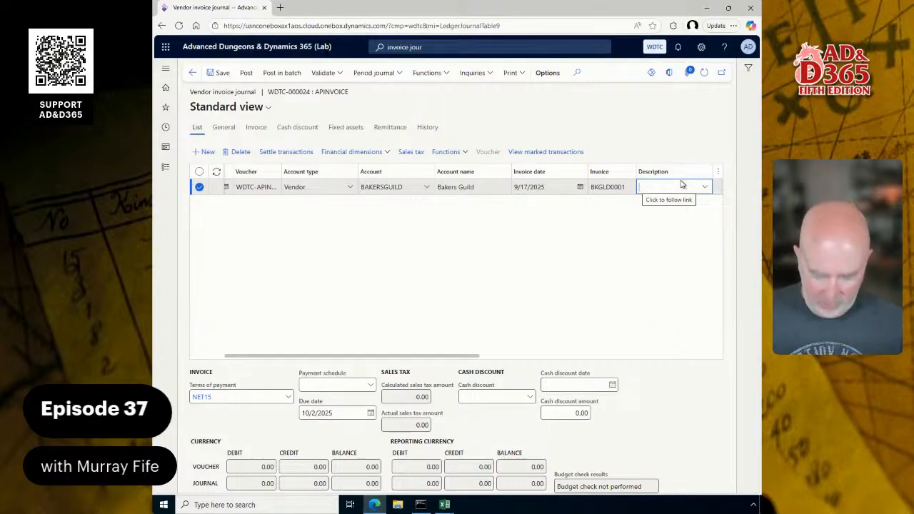
pyautogui.write('Baked Goods')
pyautogui.press('Tab')
pyautogui.press('Tab')
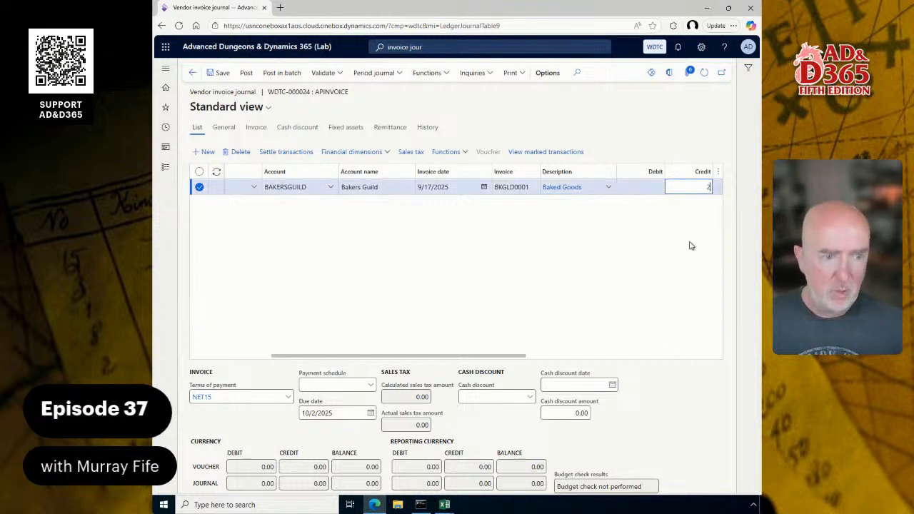
pyautogui.press('Tab')
pyautogui.press('Tab')
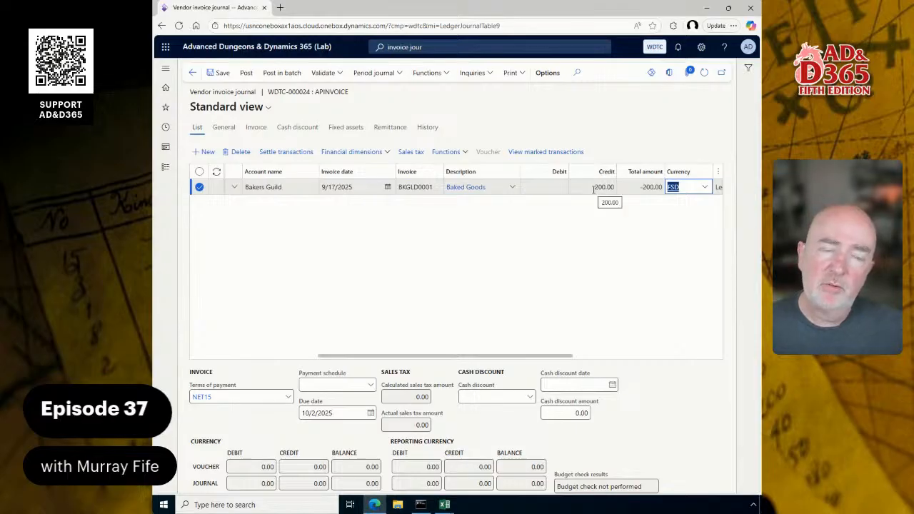
# Set the line's credit amount to 5.00 and its currency to FGP, Faerûn Gold Pieces.
pyautogui.click(591, 187)
pyautogui.rightClick(637, 186)
pyautogui.click(589, 186)
pyautogui.moveTo(589, 186); pyautogui.dragTo(623, 187)
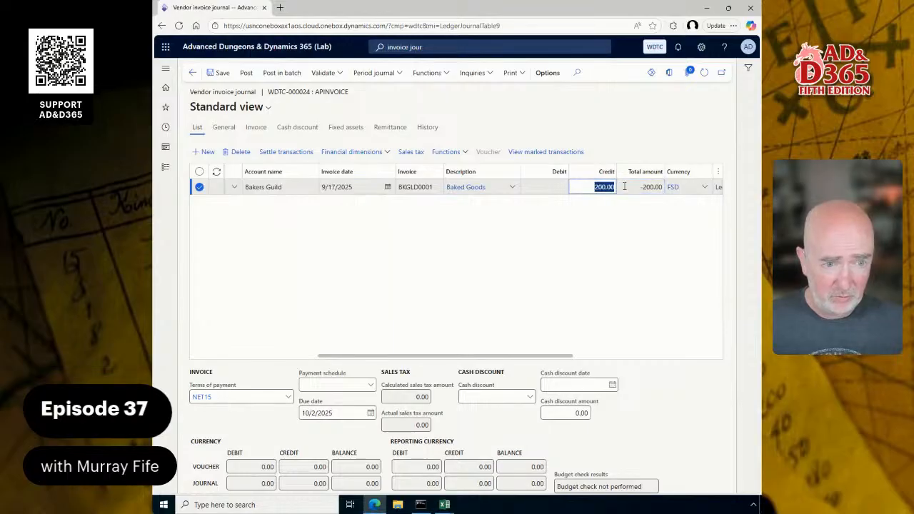
pyautogui.write('5')
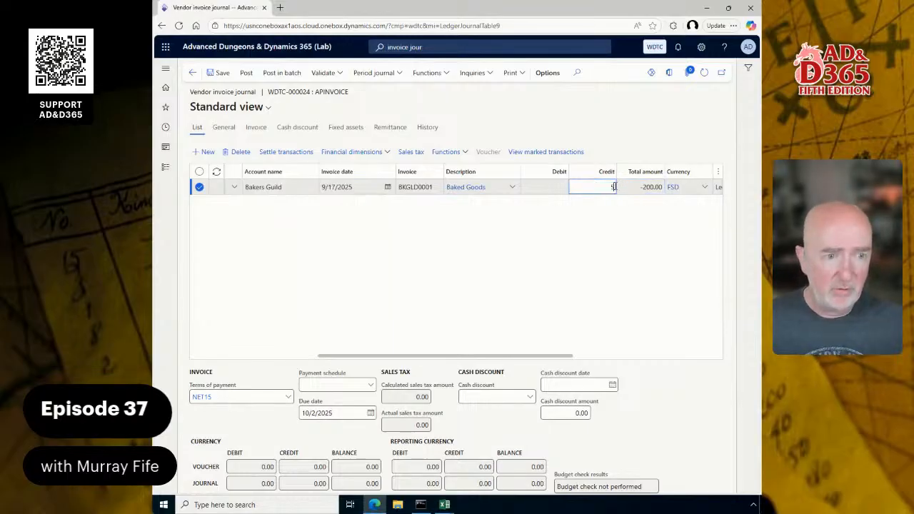
pyautogui.click(705, 187)
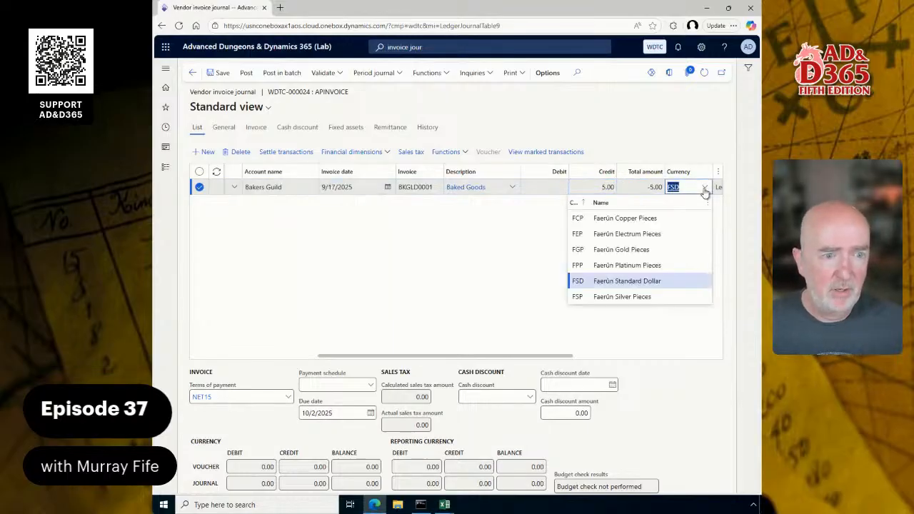
pyautogui.click(636, 250)
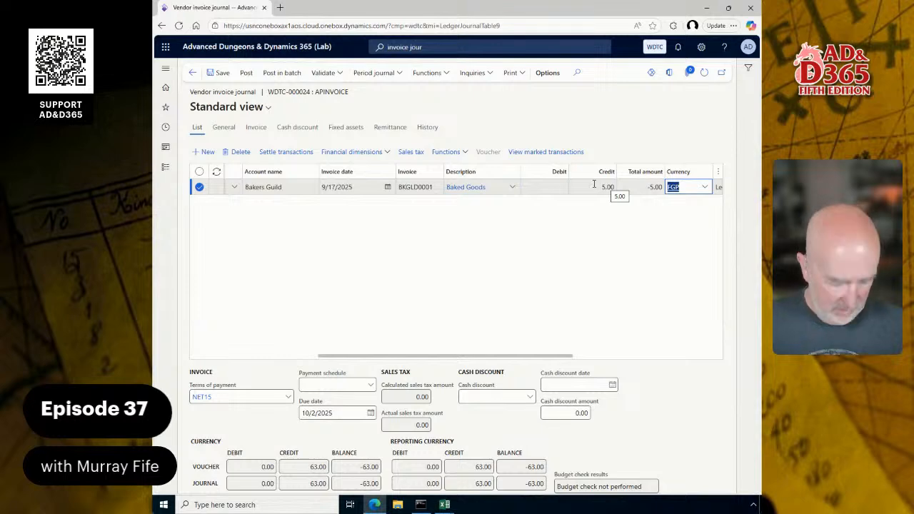
# Show the browser in full screen and compare the line's credit amount with the voucher's credit total in the accounting currency.
pyautogui.press('F11')
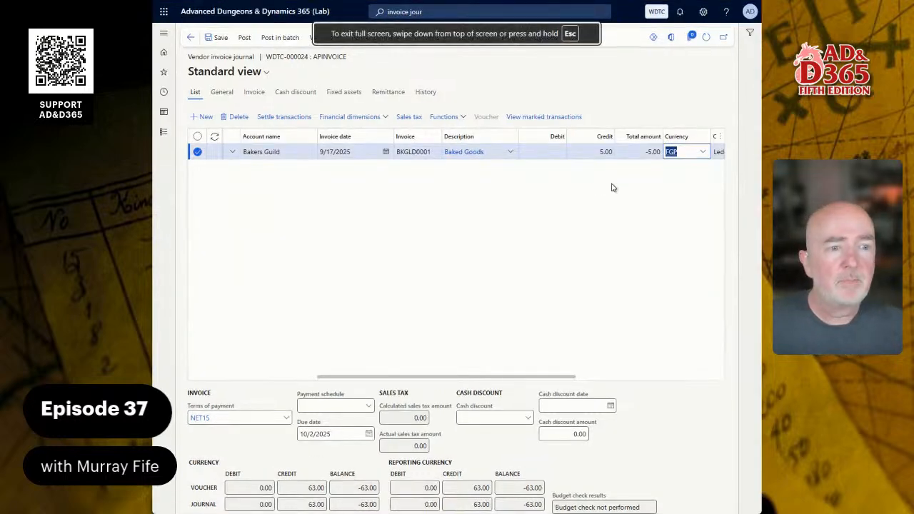
pyautogui.click(607, 151)
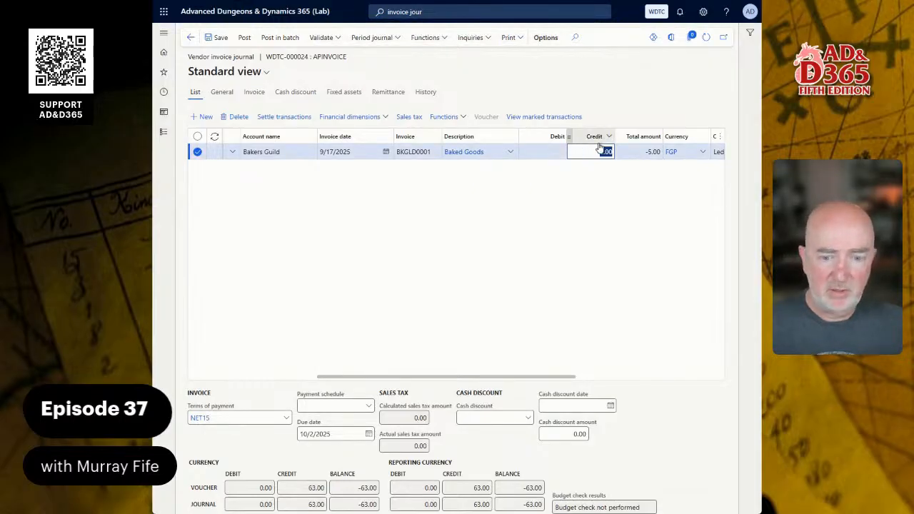
pyautogui.moveTo(308, 488); pyautogui.dragTo(340, 490)
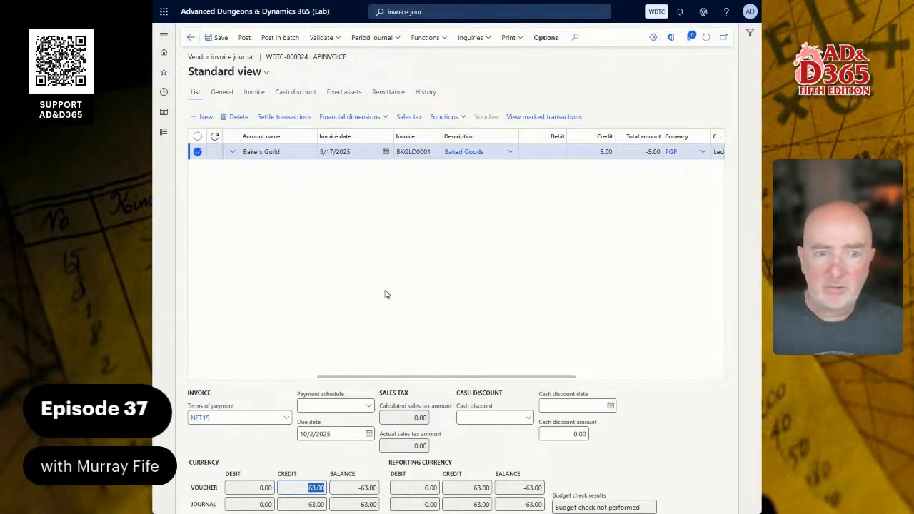
# Look up ledger offset accounts matching "*exp" and choose main account 6280, General Expenses, for the line.
pyautogui.moveTo(434, 379); pyautogui.dragTo(710, 374)
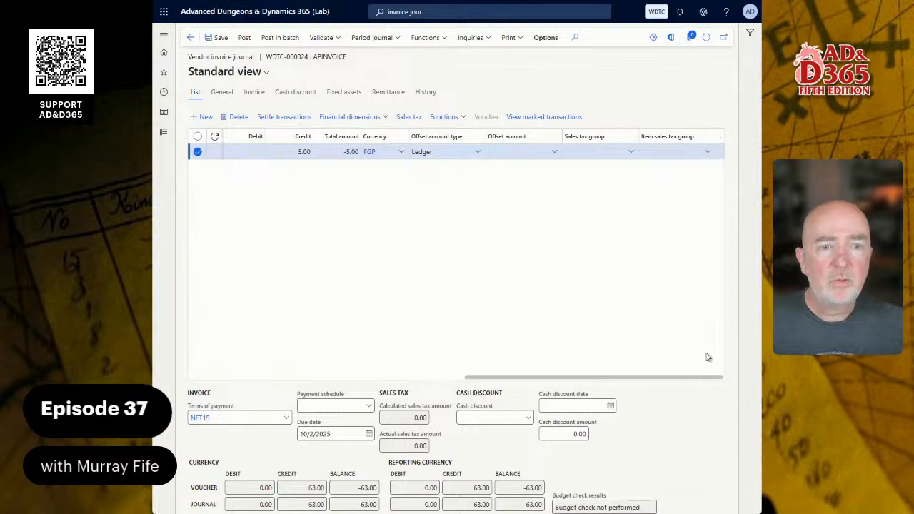
pyautogui.click(548, 152)
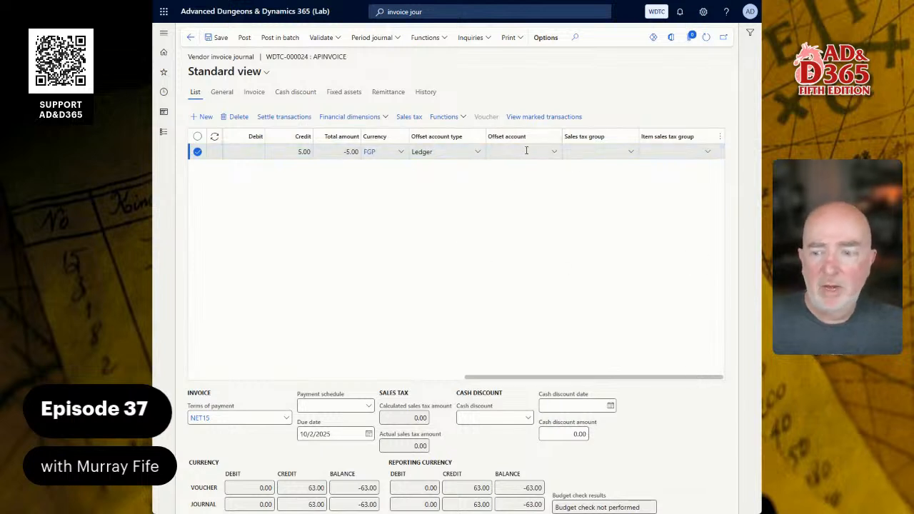
pyautogui.click(535, 152)
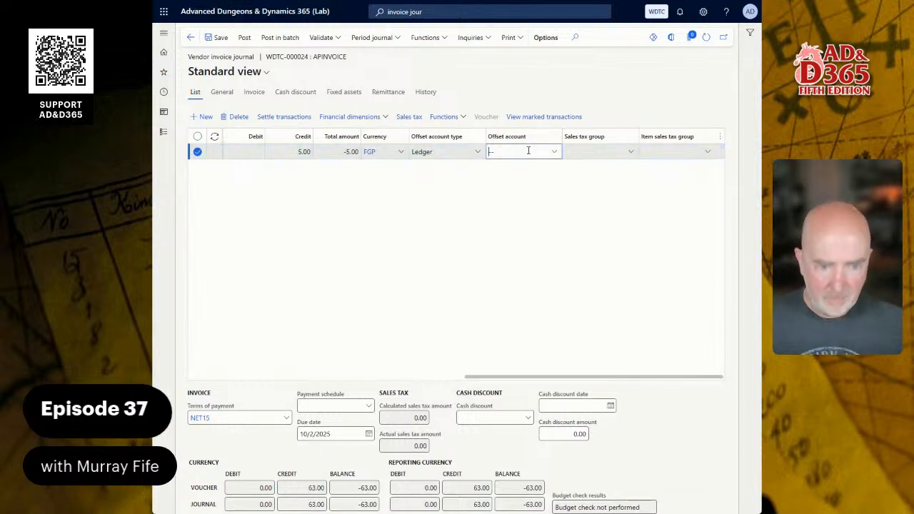
pyautogui.write('*exp')
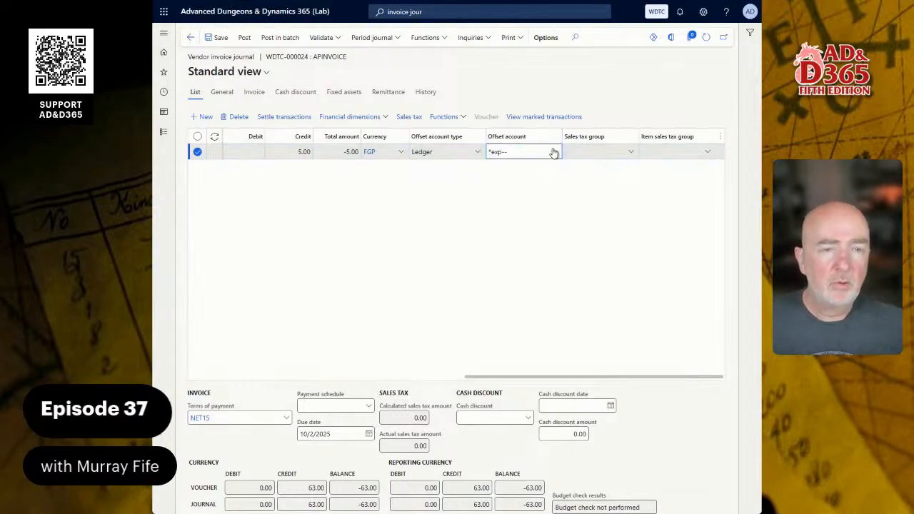
pyautogui.click(553, 151)
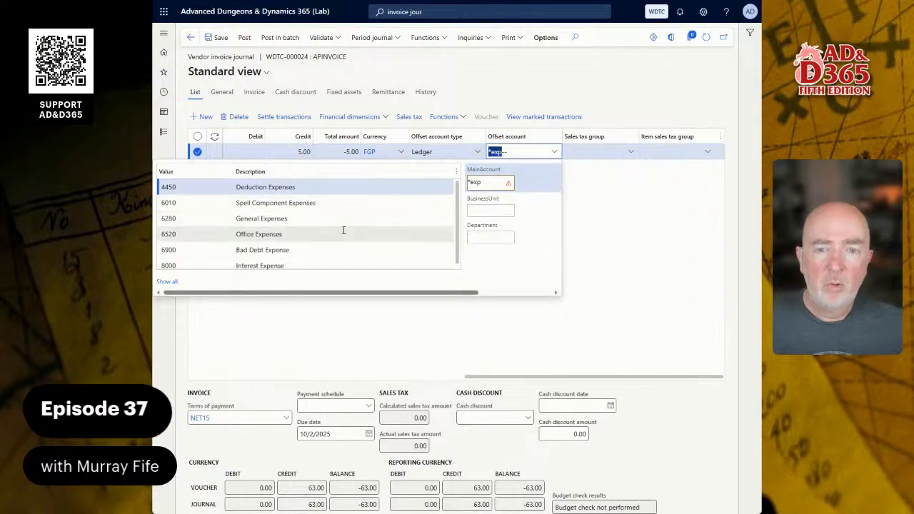
pyautogui.click(296, 219)
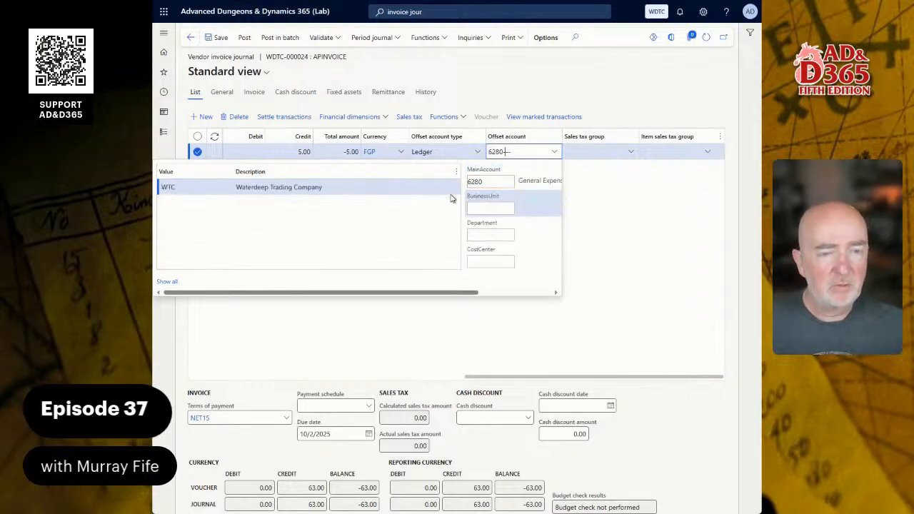
# Complete the offset account with business unit WTC, department 204 (Operations) and cost center 104 (Procurement).
pyautogui.click(289, 188)
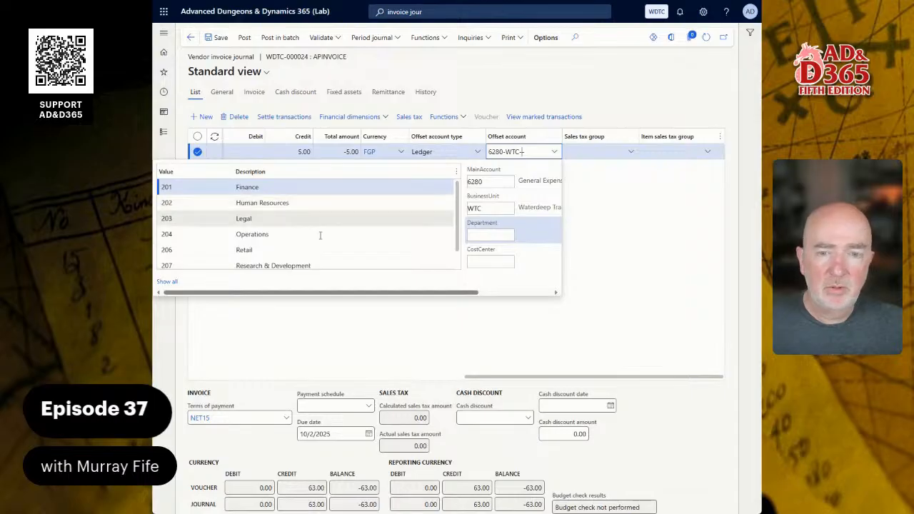
pyautogui.click(246, 235)
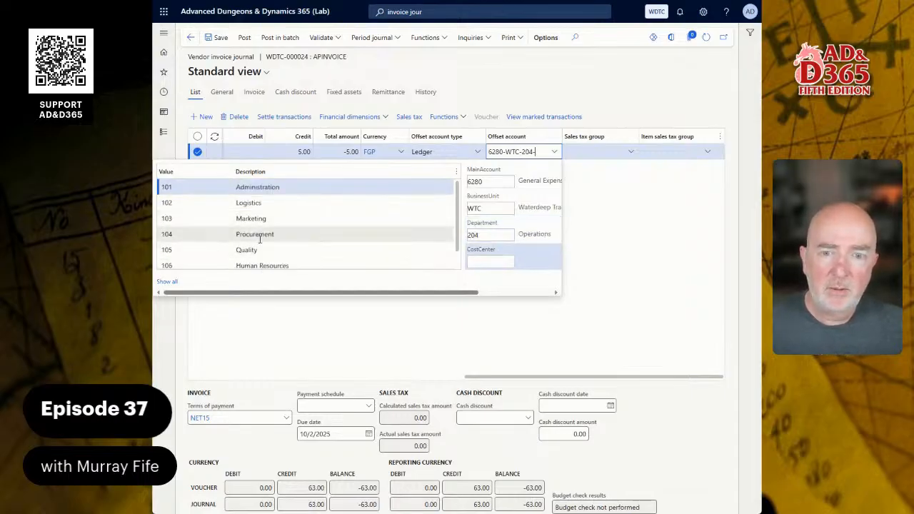
pyautogui.scroll(-1, 280, 243)
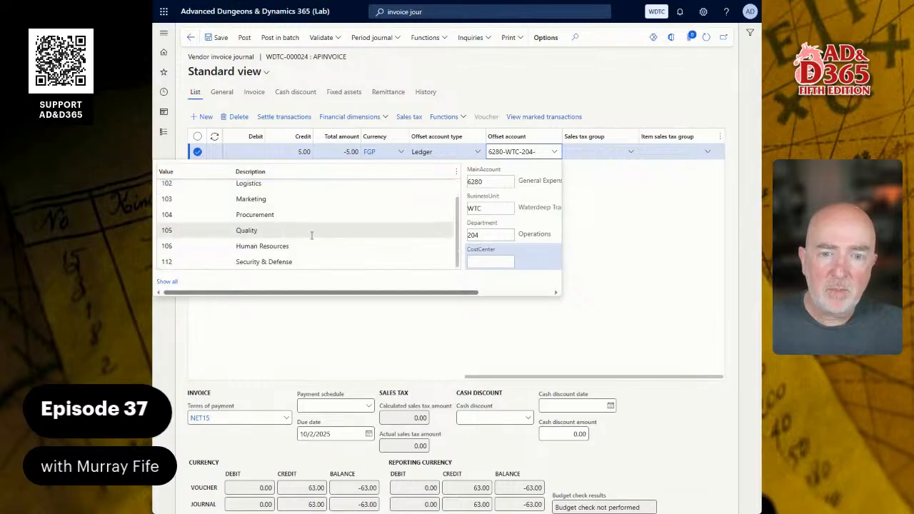
pyautogui.click(265, 215)
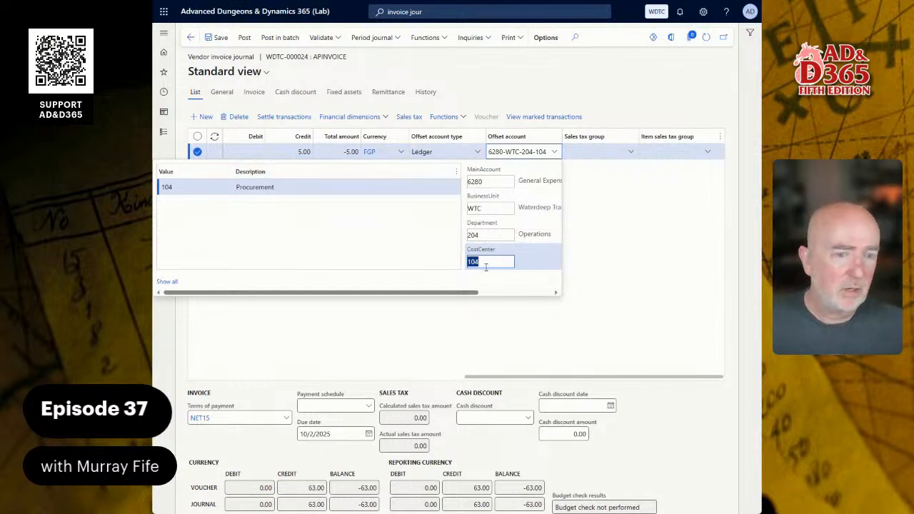
pyautogui.click(609, 251)
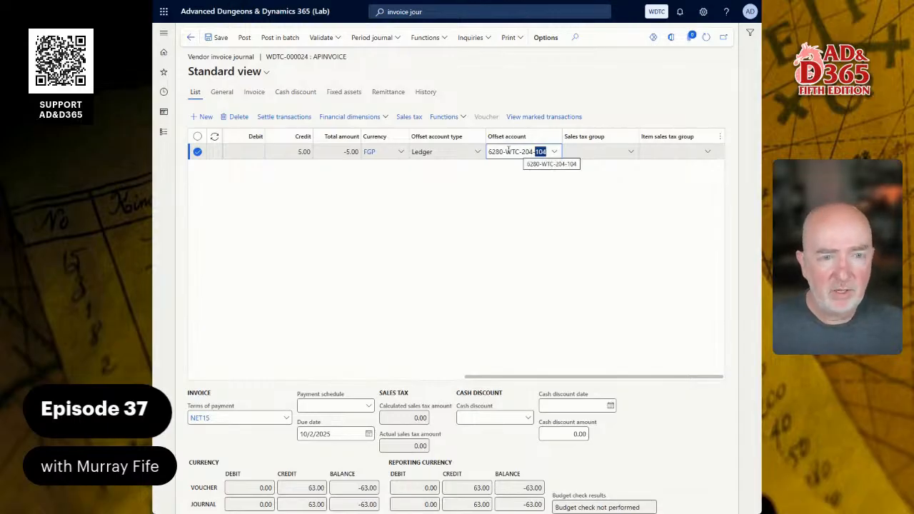
pyautogui.click(505, 151)
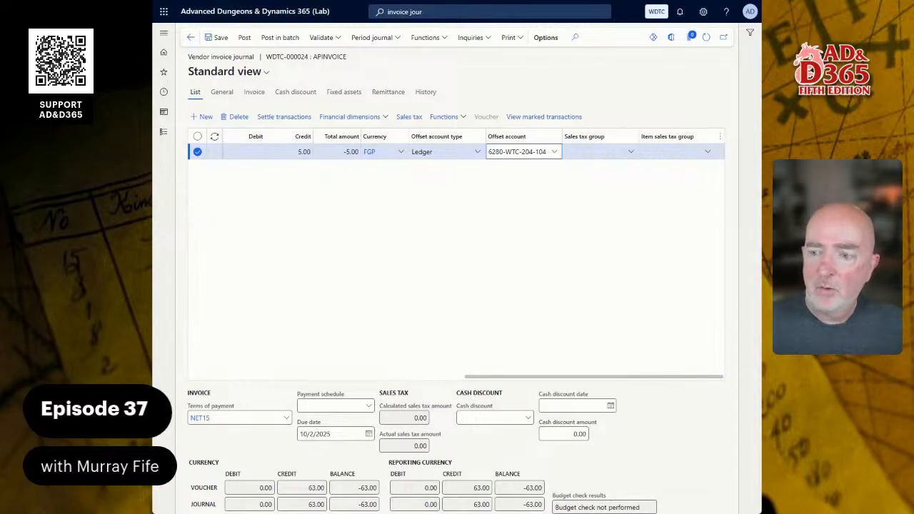
# Review the line's general and invoice details, including the approver choices, and return to the line list.
pyautogui.click(222, 94)
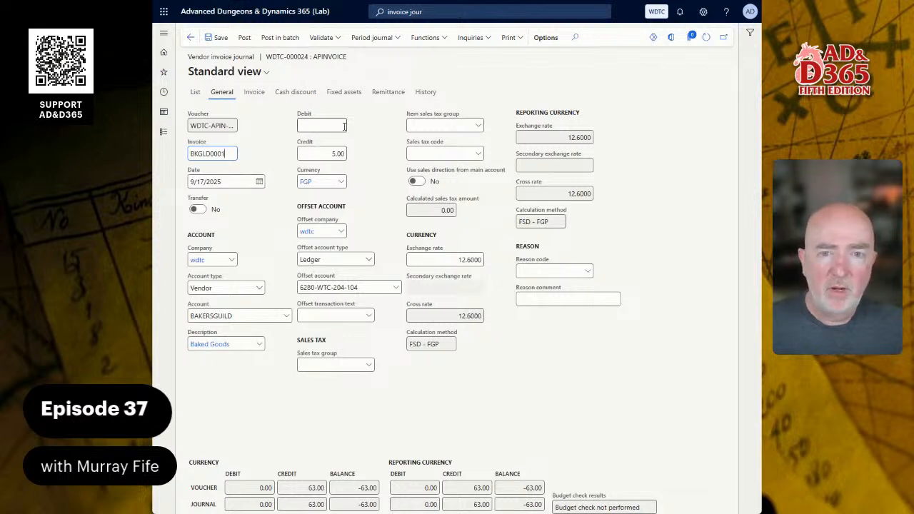
pyautogui.click(256, 91)
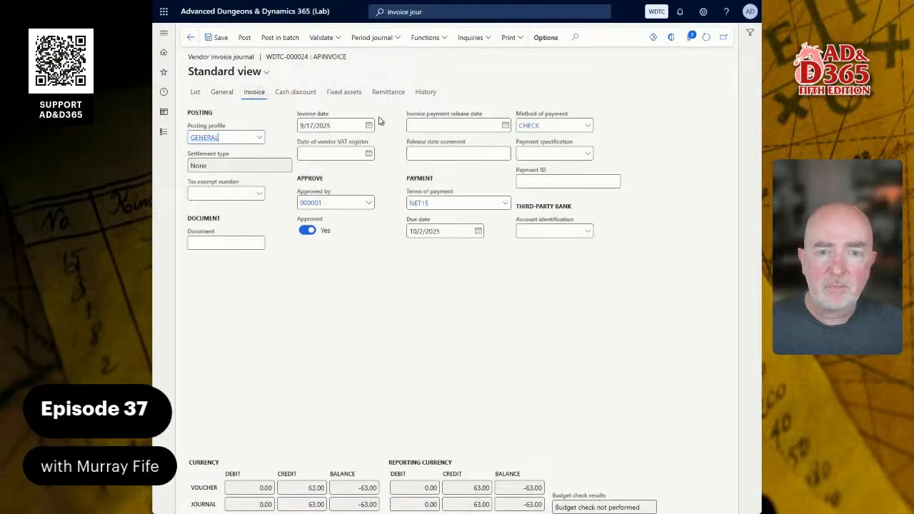
pyautogui.click(370, 206)
pyautogui.click(369, 205)
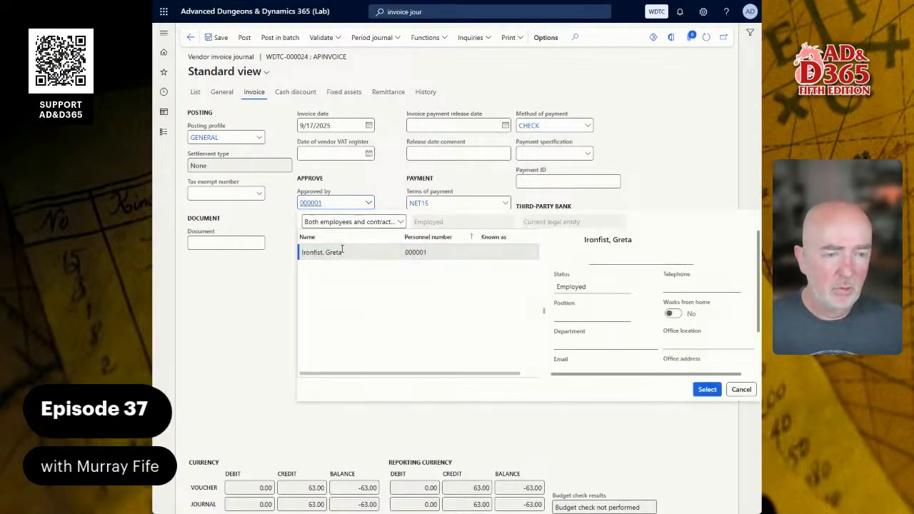
pyautogui.click(195, 93)
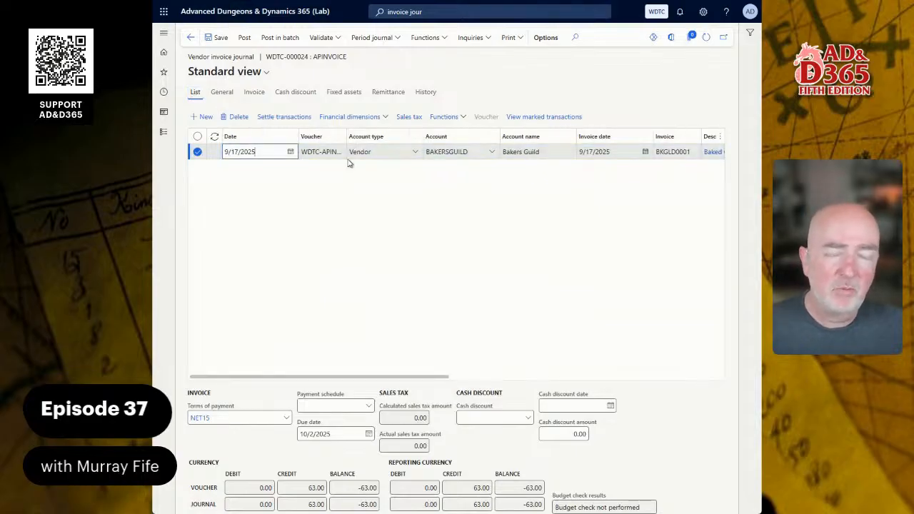
# Review the line's invoice details, checking the available terms of payment, methods of payment and approver choices without changing them.
pyautogui.click(253, 97)
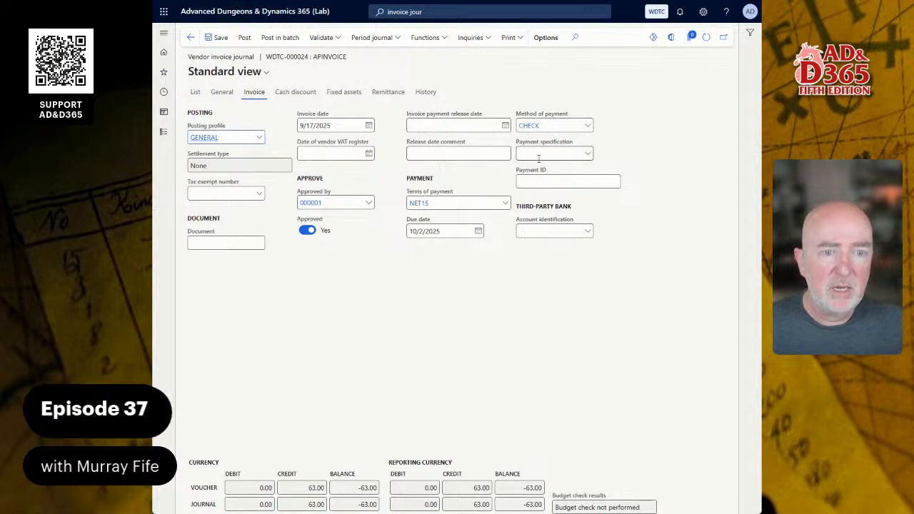
pyautogui.click(504, 205)
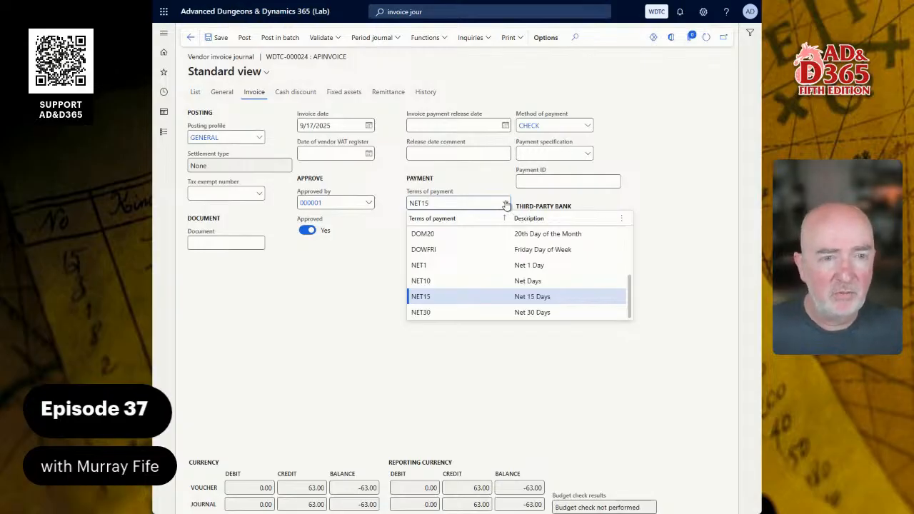
pyautogui.click(506, 205)
pyautogui.click(585, 127)
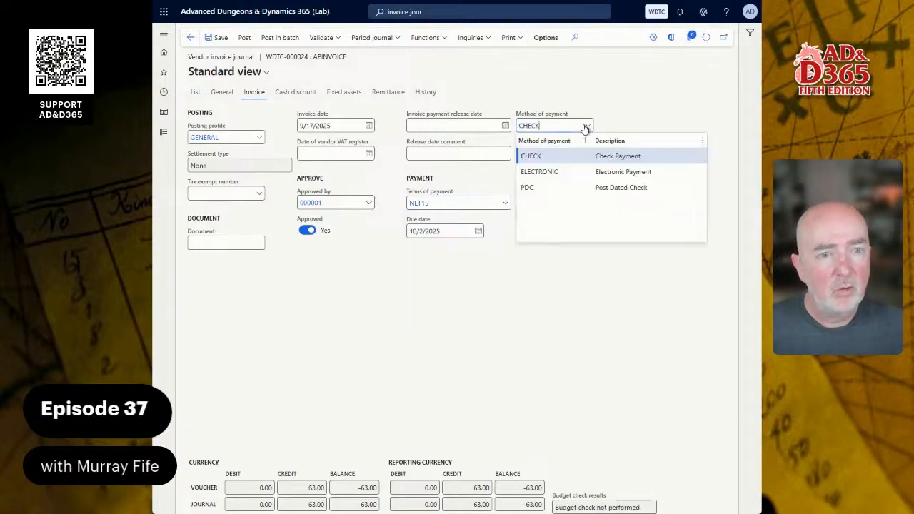
pyautogui.click(585, 127)
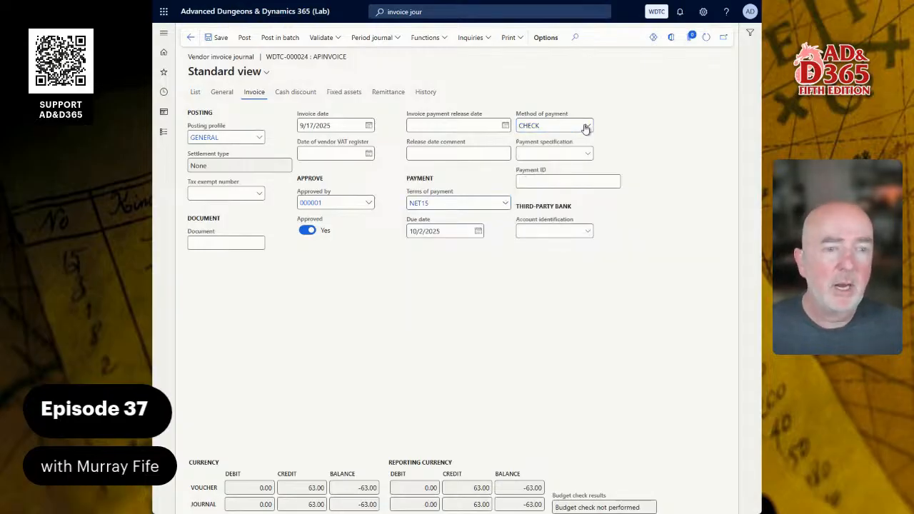
pyautogui.click(369, 203)
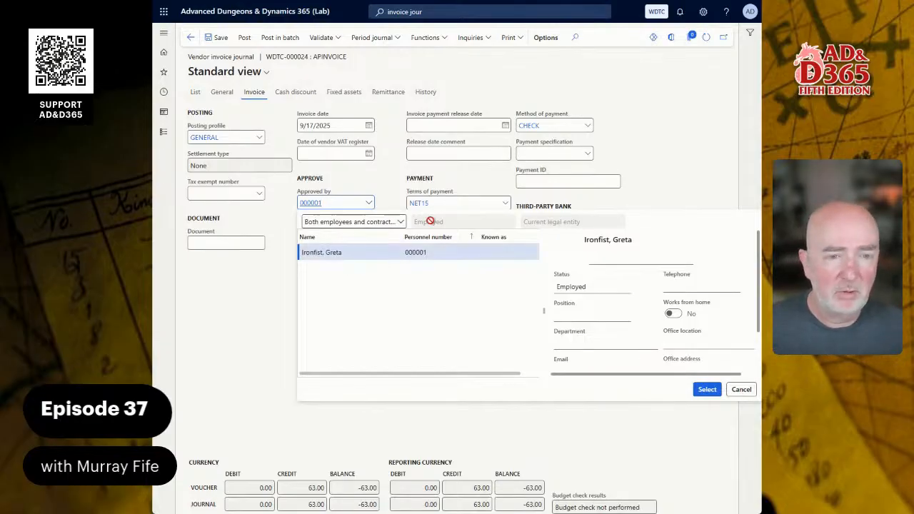
pyautogui.click(680, 172)
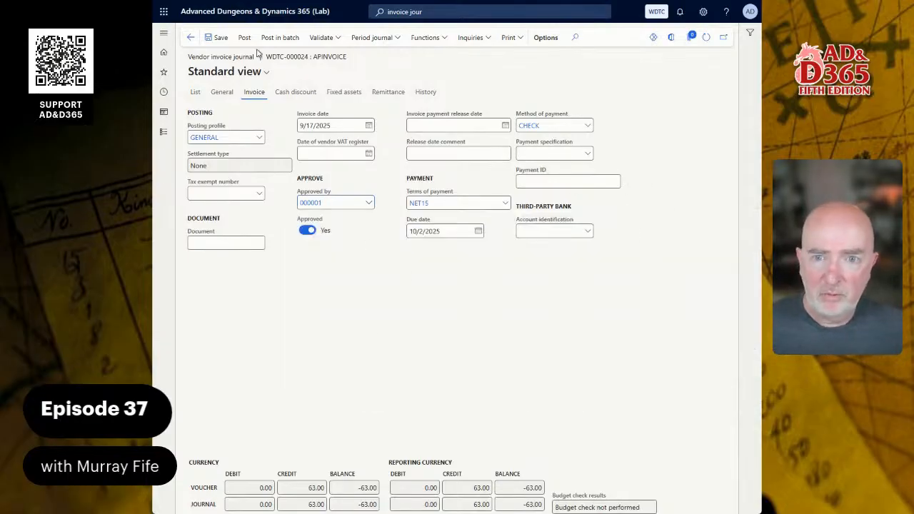
# Save the vendor invoice journal line, validate the whole journal and dismiss the resulting message.
pyautogui.click(214, 37)
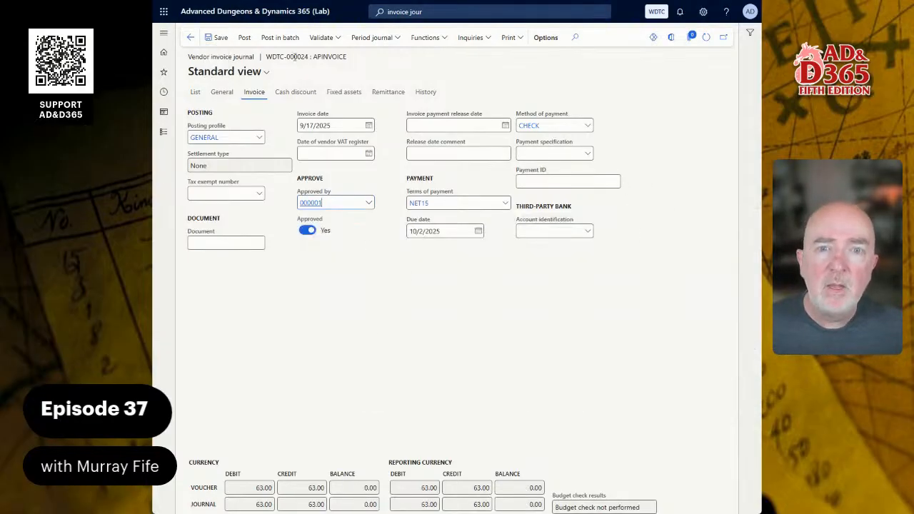
pyautogui.click(336, 39)
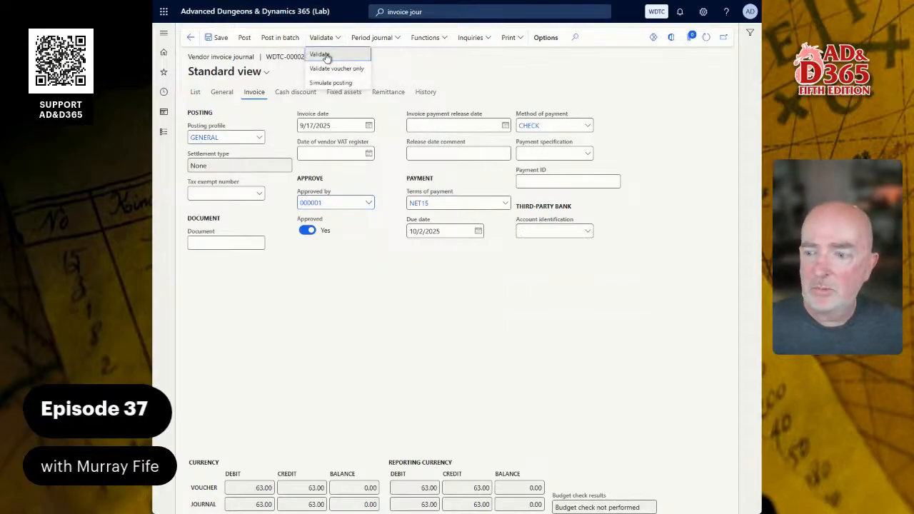
pyautogui.click(325, 56)
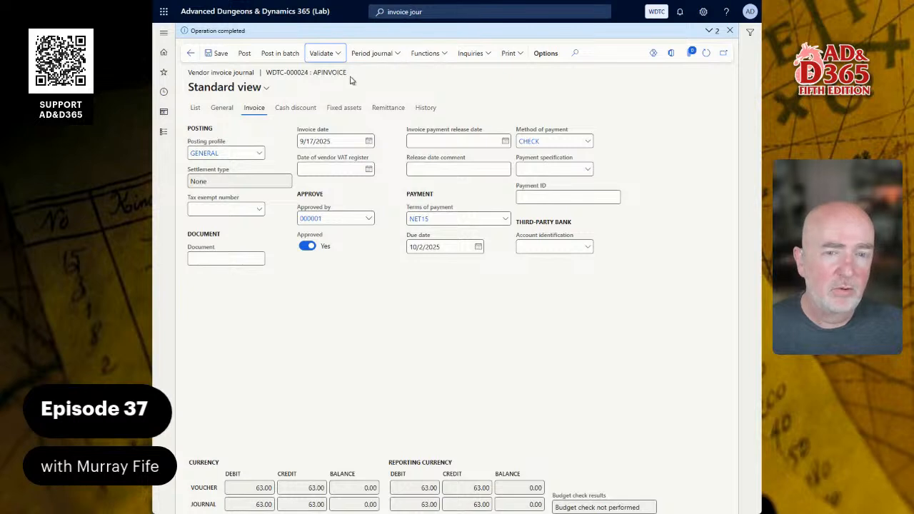
pyautogui.click(729, 32)
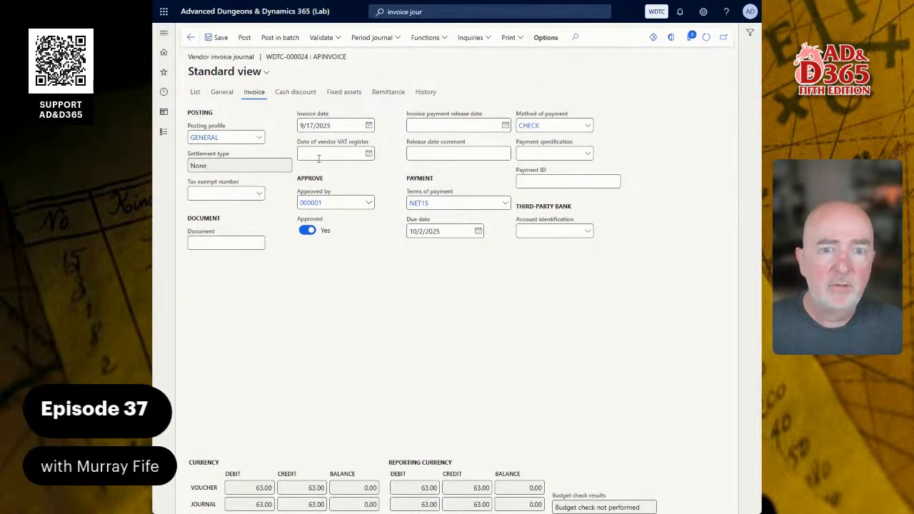
# Check the line's amounts and offset account in the line list, and post the vendor invoice journal.
pyautogui.click(196, 92)
pyautogui.moveTo(411, 380); pyautogui.dragTo(677, 378)
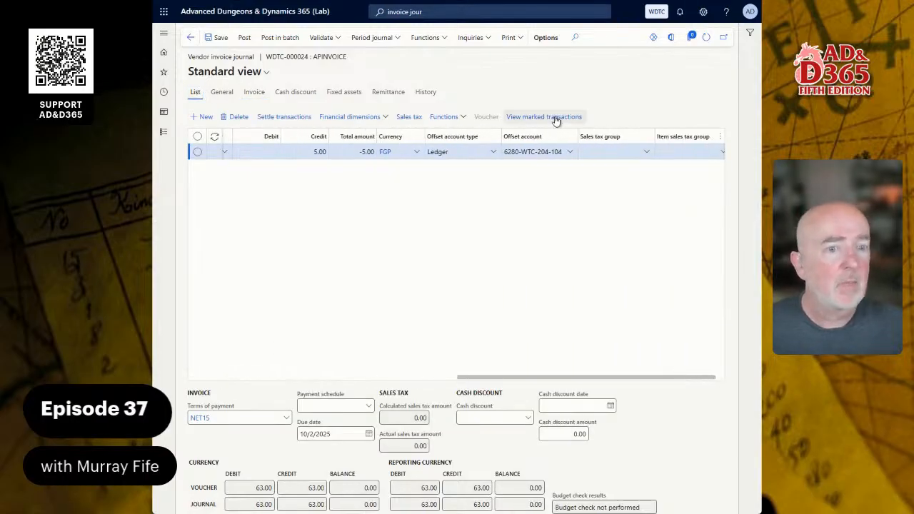
pyautogui.moveTo(453, 392); pyautogui.dragTo(190, 387)
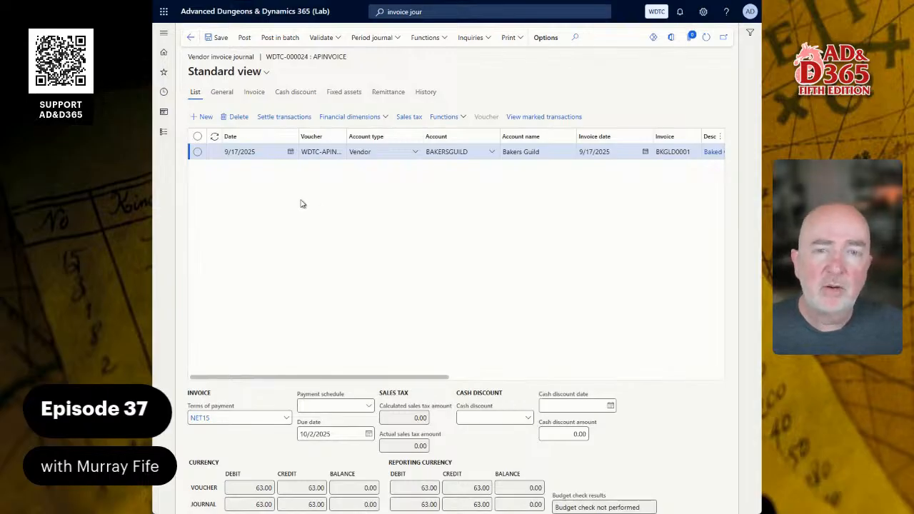
pyautogui.click(245, 39)
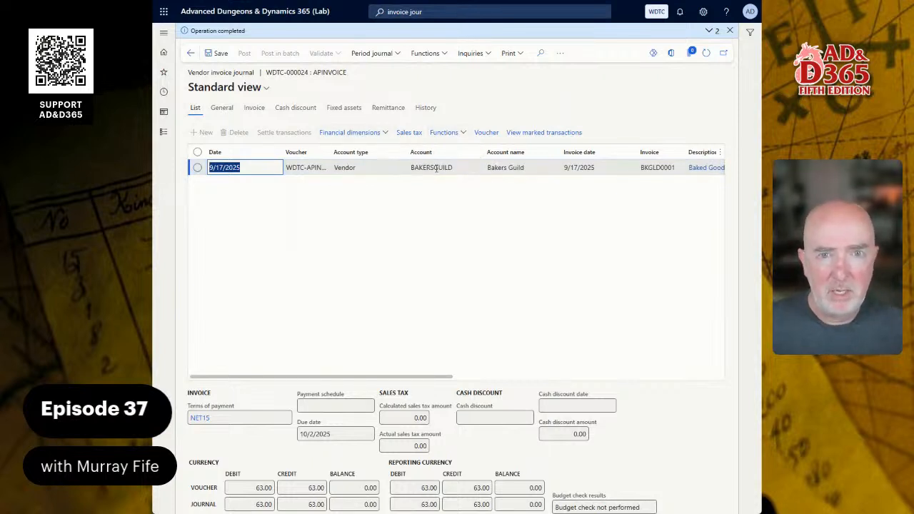
# Switch to the Word guide and read the section on viewing open vendor invoices, including its how-to steps and configuration table.
pyautogui.moveTo(437, 168)
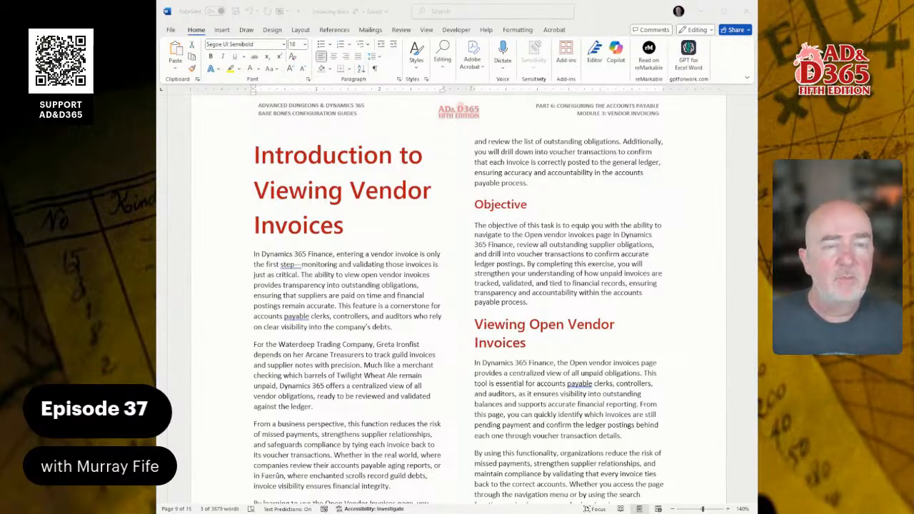
pyautogui.scroll(-3, 457, 300)
pyautogui.scroll(-5, 457, 300)
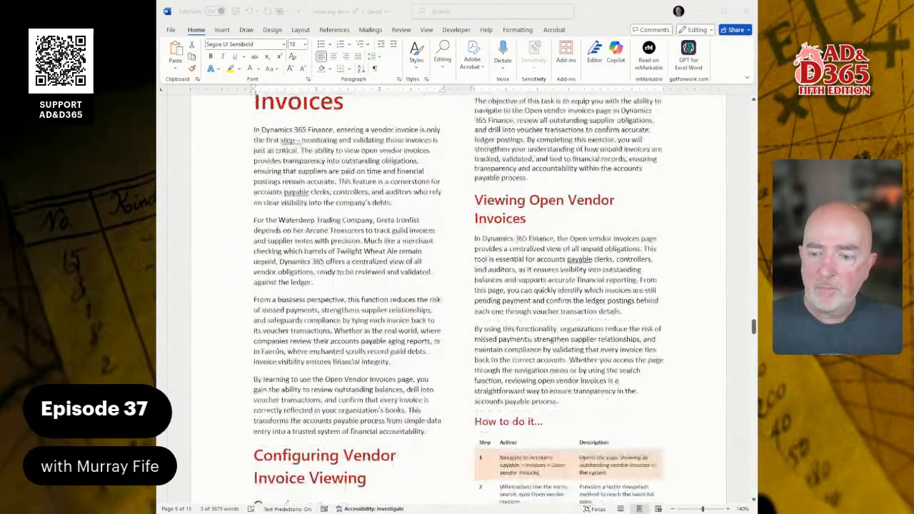
pyautogui.scroll(-2, 457, 300)
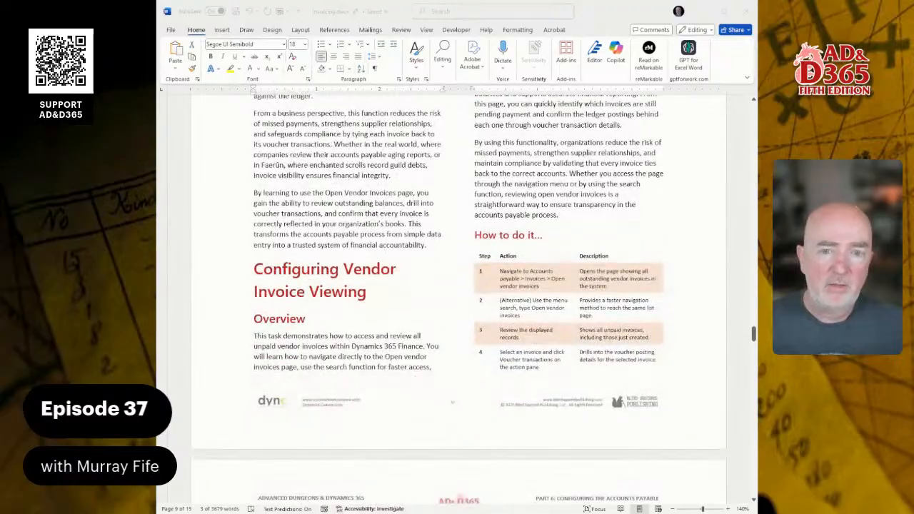
pyautogui.scroll(-14, 457, 300)
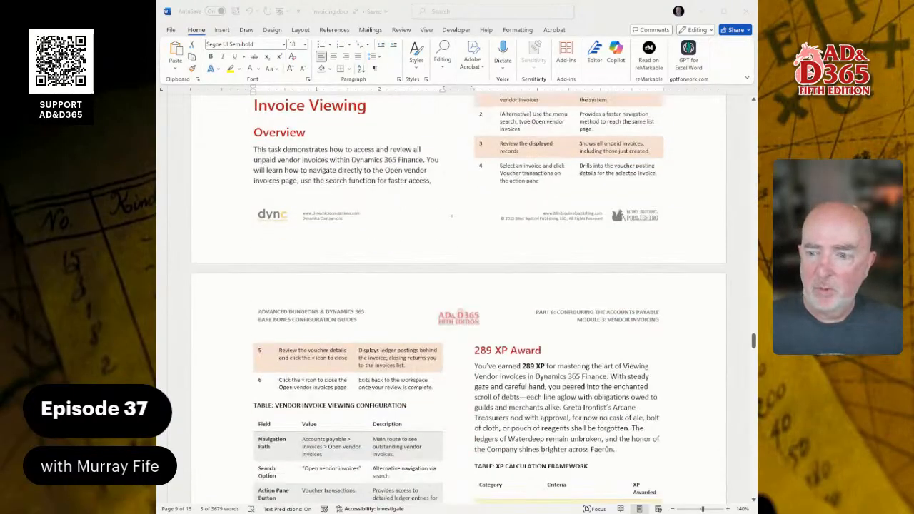
pyautogui.scroll(15, 457, 300)
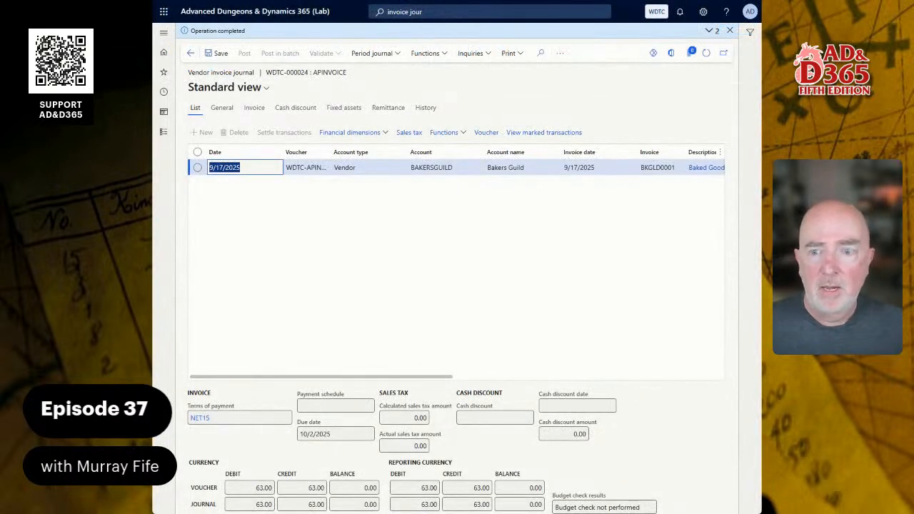
# Return to Dynamics 365, open Open vendor invoices in Accounts payable and examine the Bakers Guild invoice's due date, amounts and payment method.
pyautogui.click(432, 11)
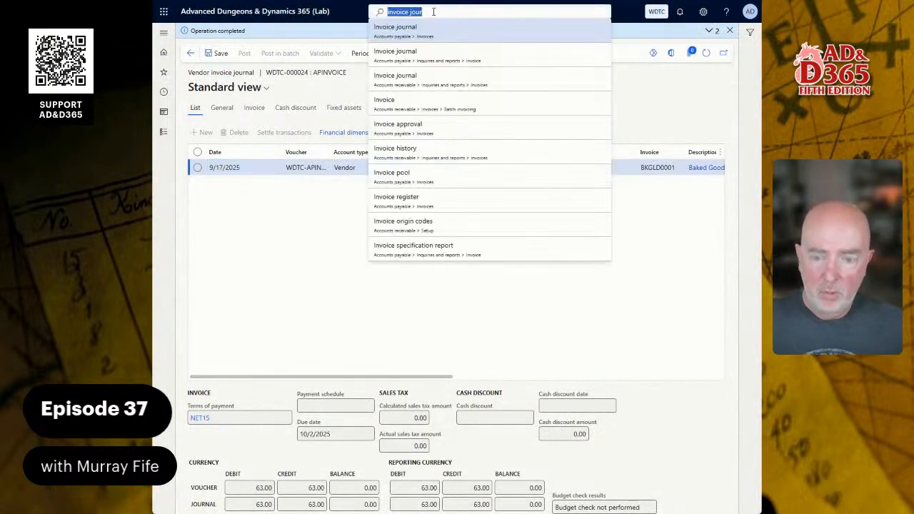
pyautogui.write('oper')
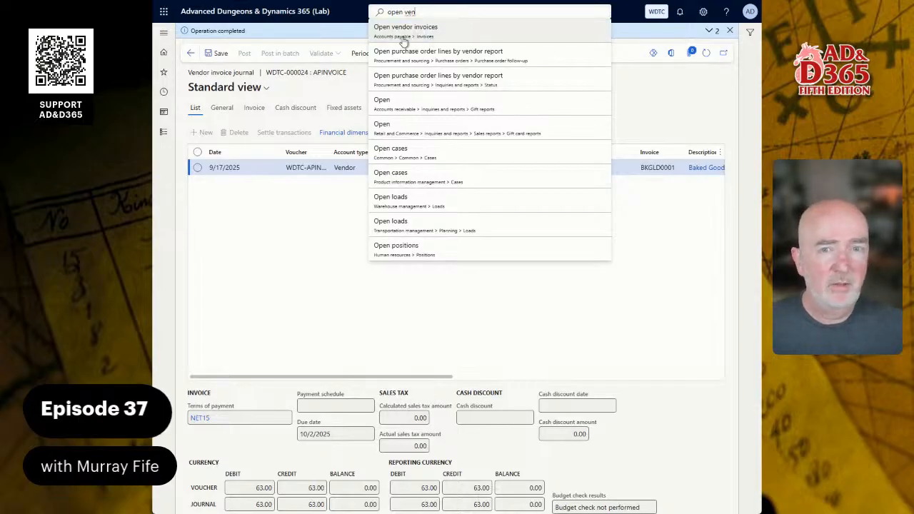
pyautogui.click(162, 140)
pyautogui.click(162, 140)
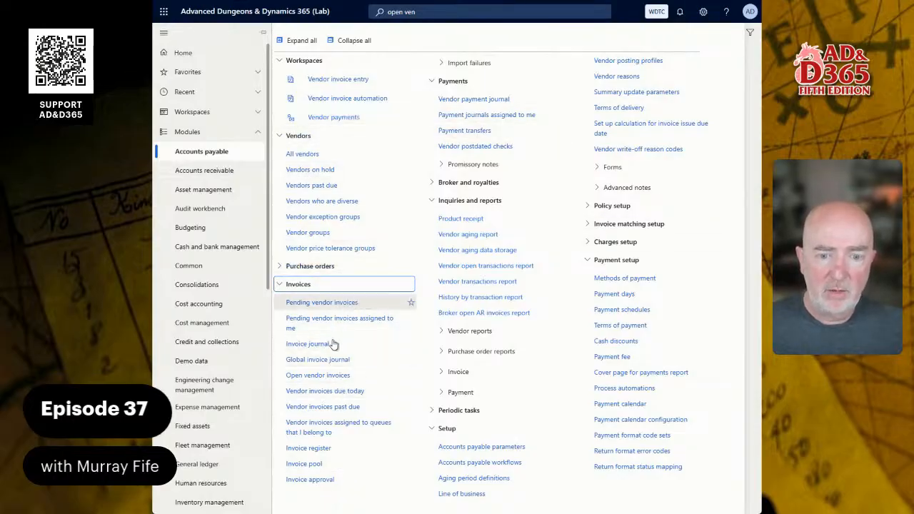
pyautogui.click(332, 377)
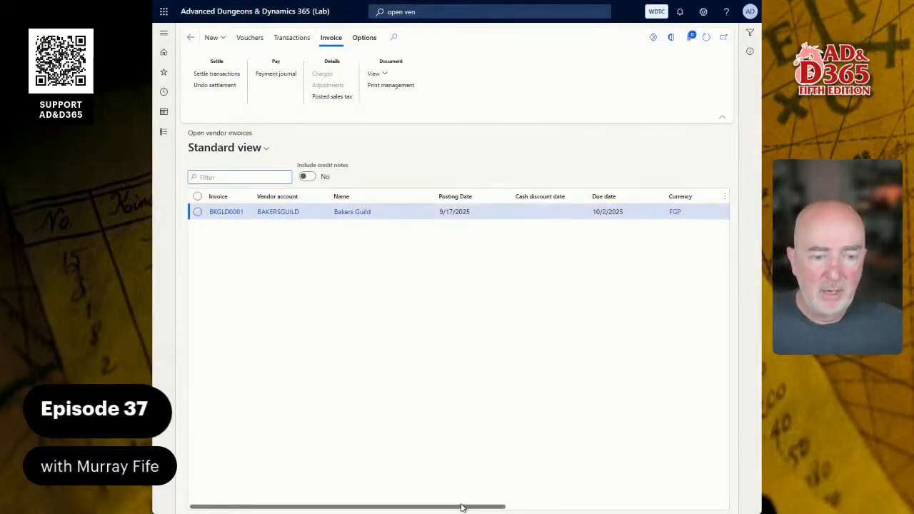
pyautogui.moveTo(462, 508); pyautogui.dragTo(626, 510)
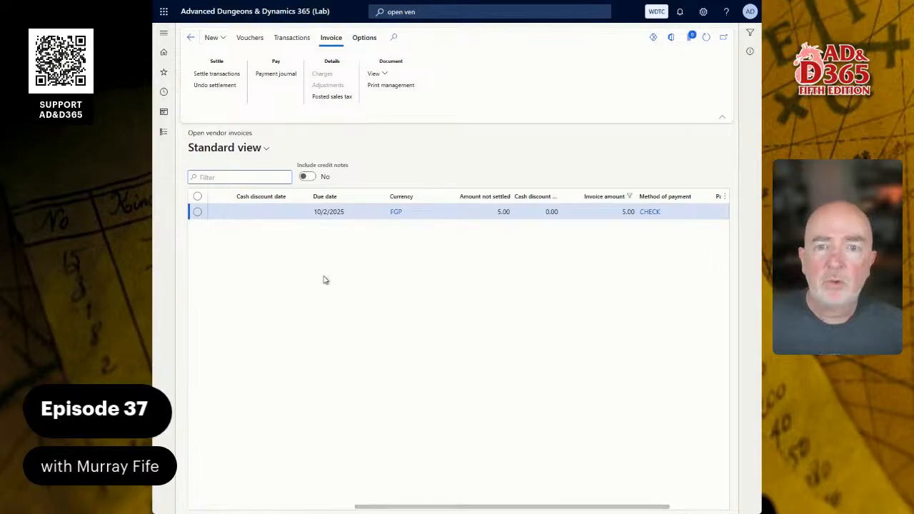
# Review the voucher transactions of the open Bakers Guild invoice, comparing their ledger accounts, and return to the open invoices list.
pyautogui.rightClick(254, 38)
pyautogui.click(250, 38)
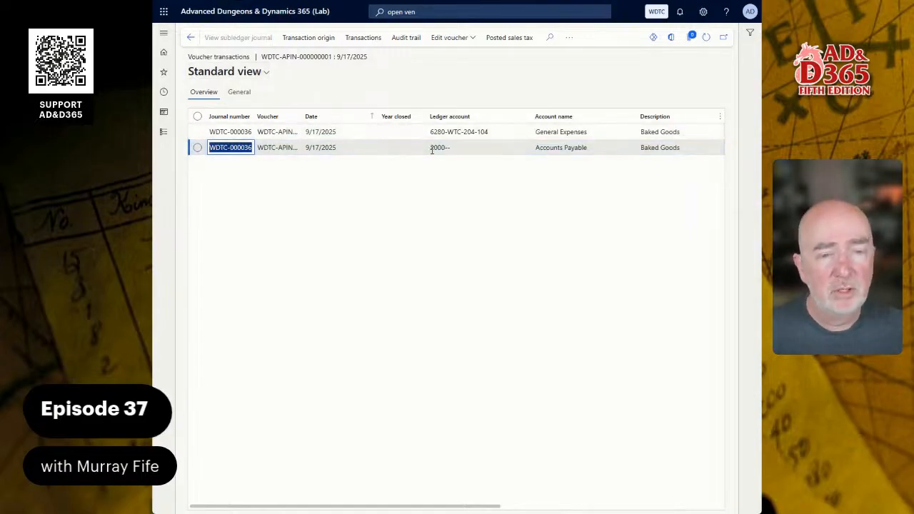
pyautogui.moveTo(432, 151)
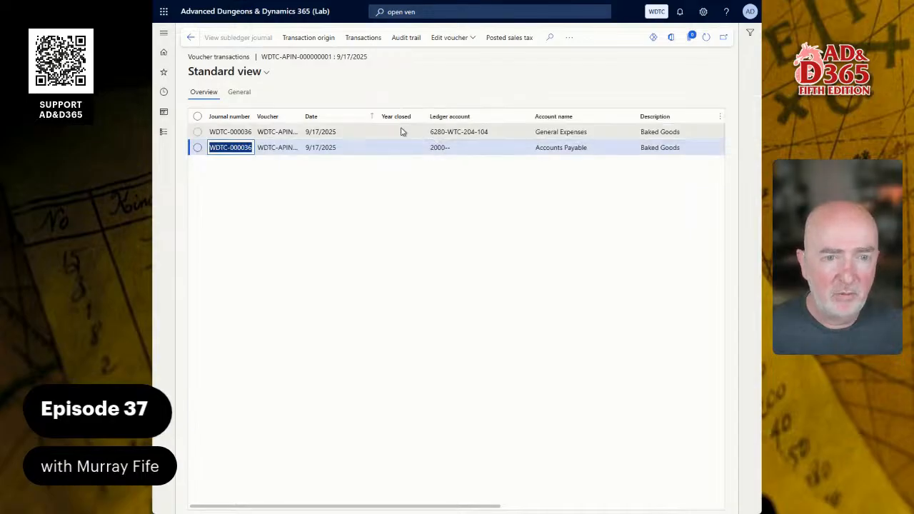
pyautogui.moveTo(472, 129)
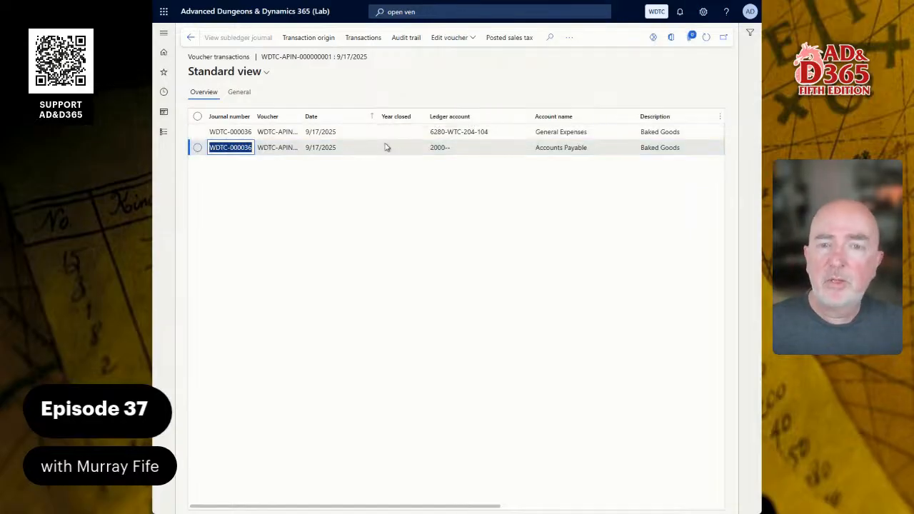
pyautogui.click(191, 38)
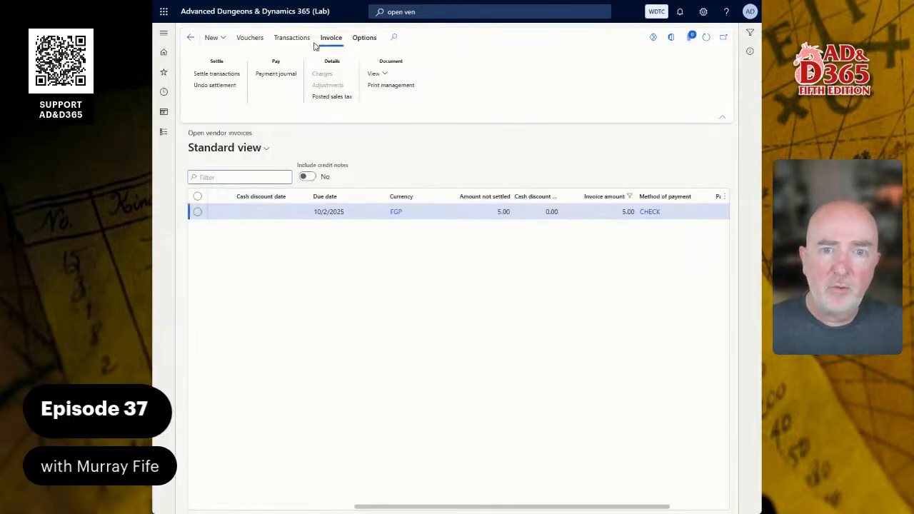
# View the invoice's vendor transactions and their original documents, and go back to the open vendor invoices list.
pyautogui.click(293, 37)
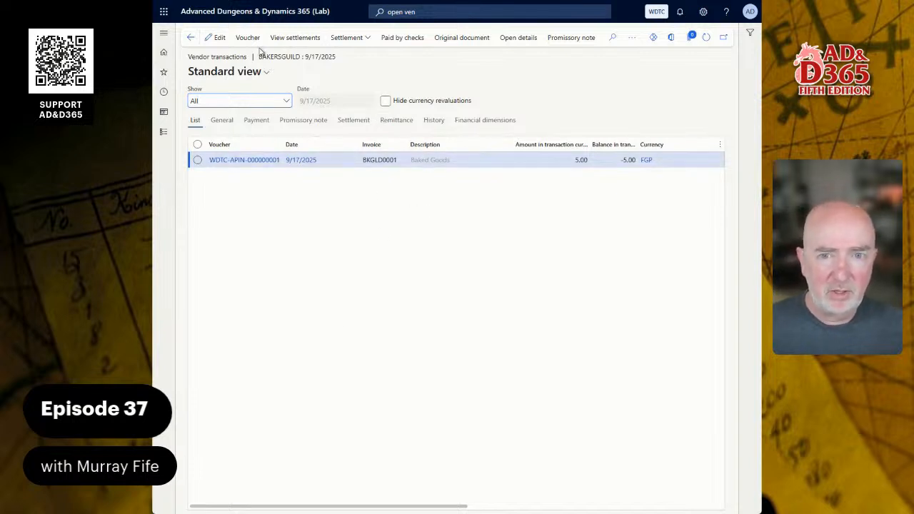
pyautogui.click(459, 39)
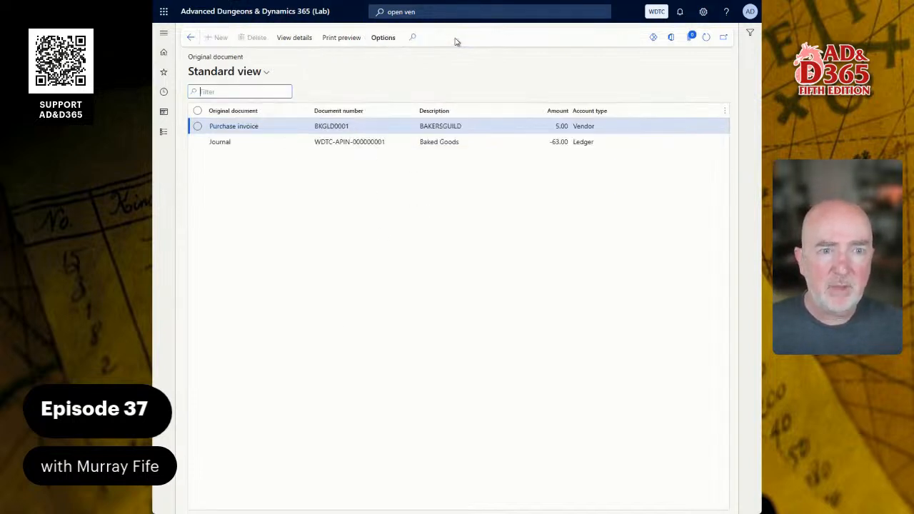
pyautogui.click(190, 38)
pyautogui.click(191, 38)
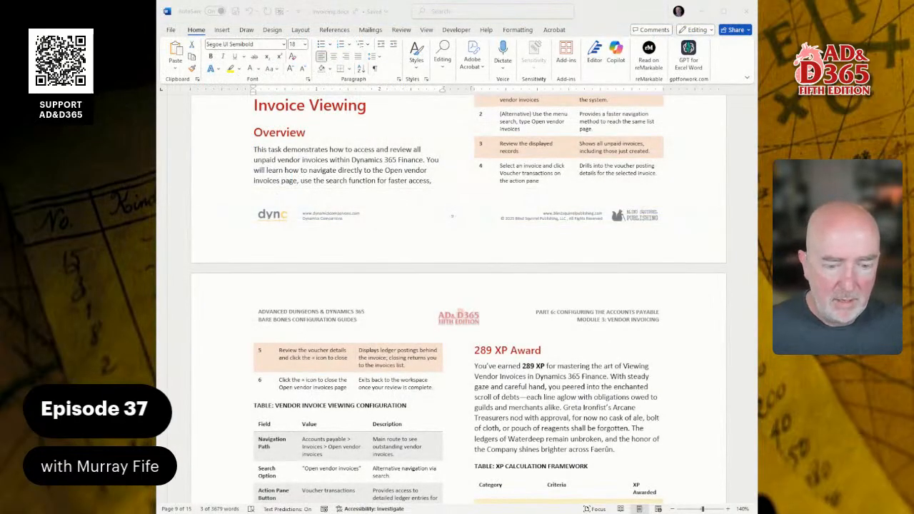
# Switch to the Word guide and skim the rest of the vendor invoice viewing section as far as the module summary.
pyautogui.scroll(-10, 457, 300)
pyautogui.scroll(-3, 457, 300)
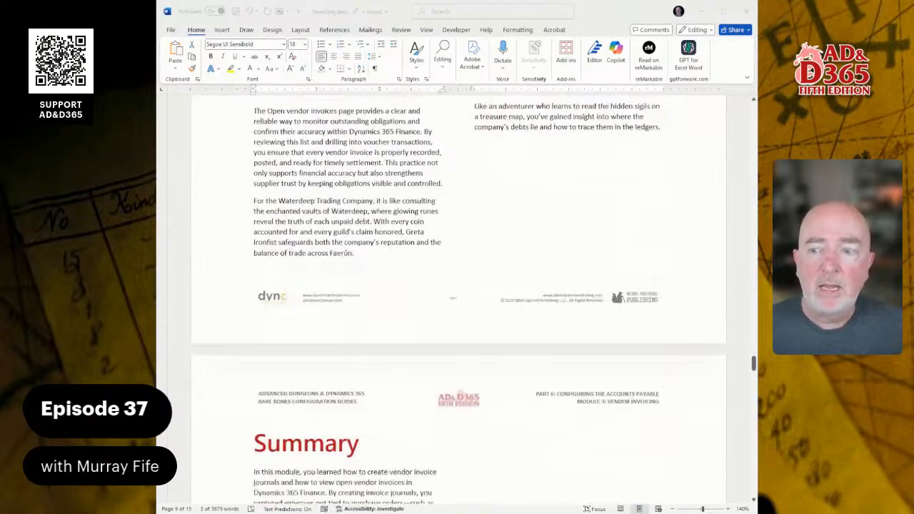
pyautogui.scroll(6, 457, 300)
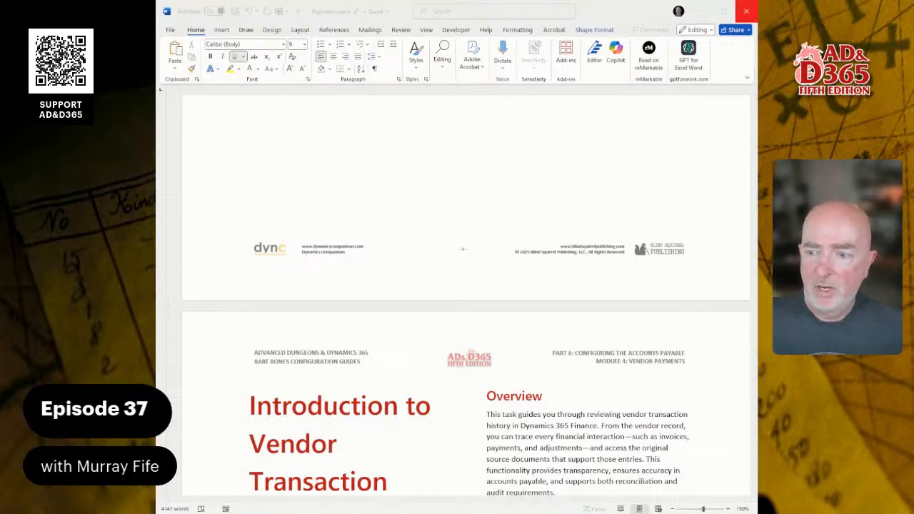
# Go back to the start of Payments.docx in Word and examine the Vendor Payments module's title and table of contents.
pyautogui.scroll(14, 466, 295)
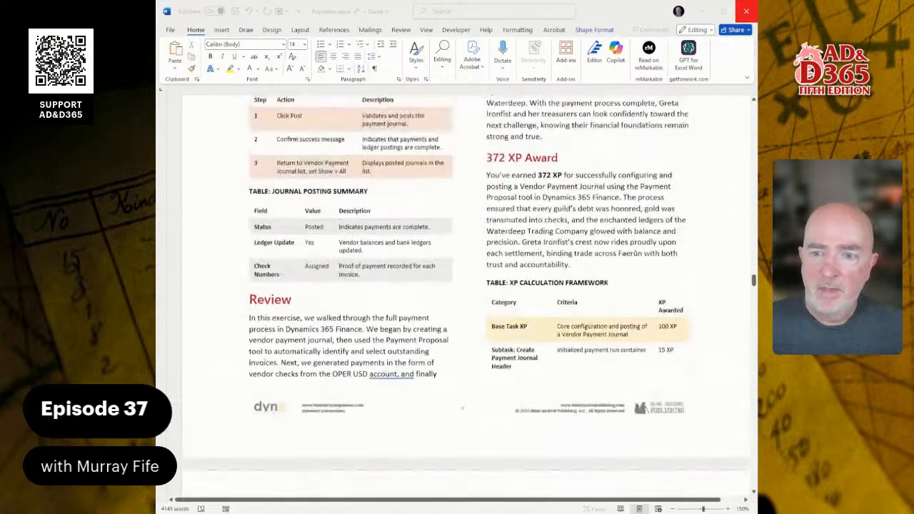
pyautogui.scroll(20, 709, 158)
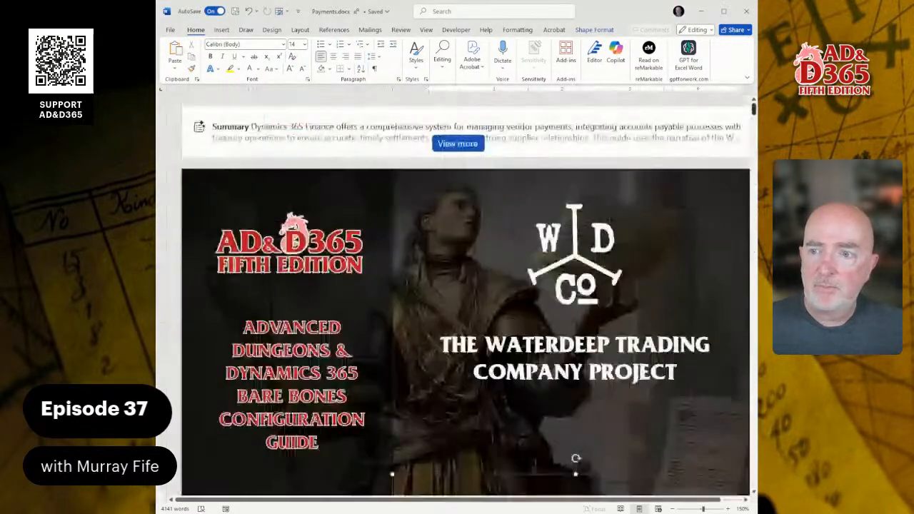
pyautogui.scroll(-5, 709, 157)
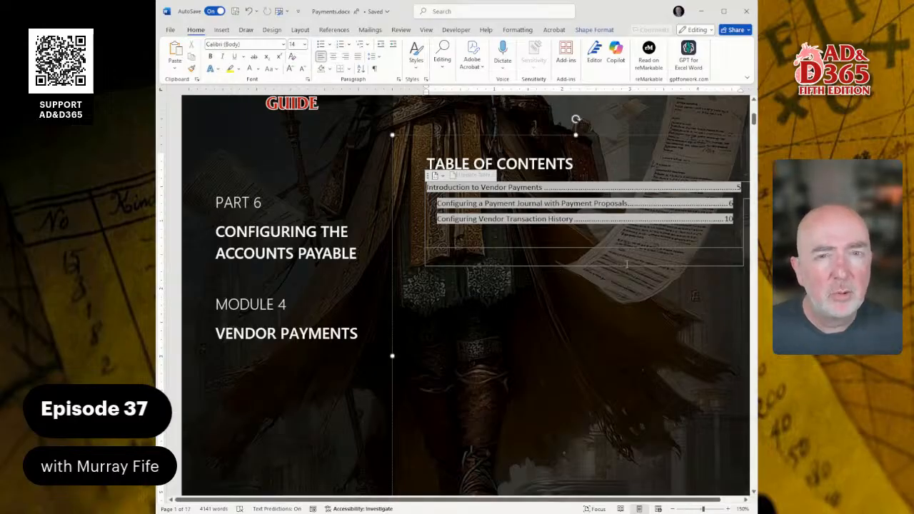
# Jump to the payment journal exercise in the Word guide and examine its sections on creating journals, proposals, payments and posting.
pyautogui.keyDown('ctrl'); pyautogui.click(618, 203); pyautogui.keyUp('ctrl')
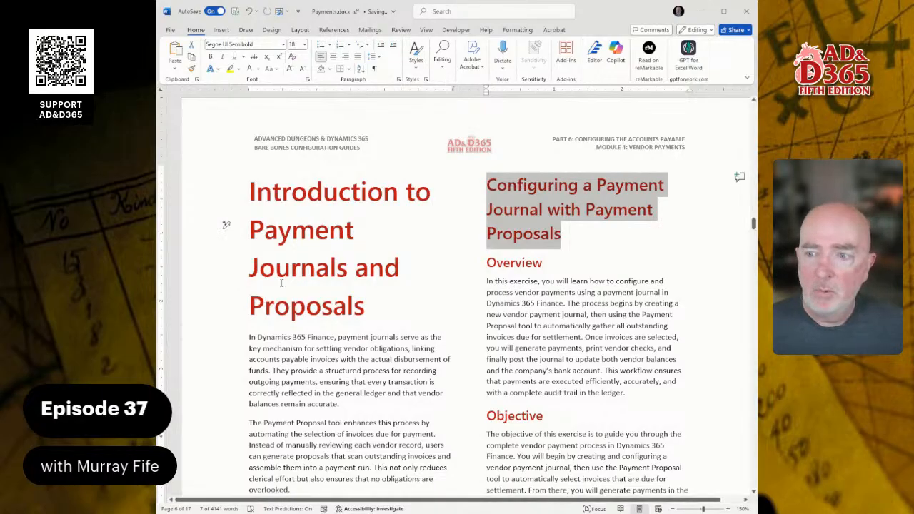
pyautogui.scroll(-1, 557, 255)
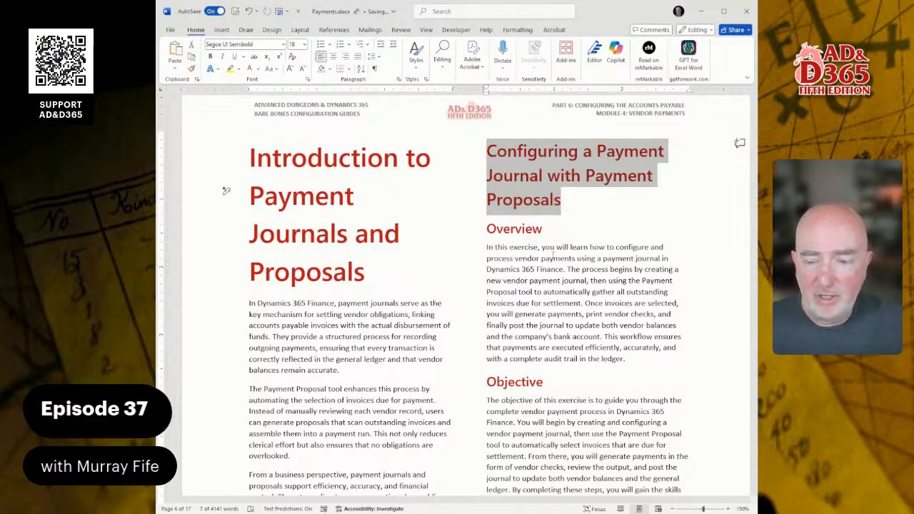
pyautogui.scroll(-5, 226, 191)
pyautogui.scroll(-15, 603, 304)
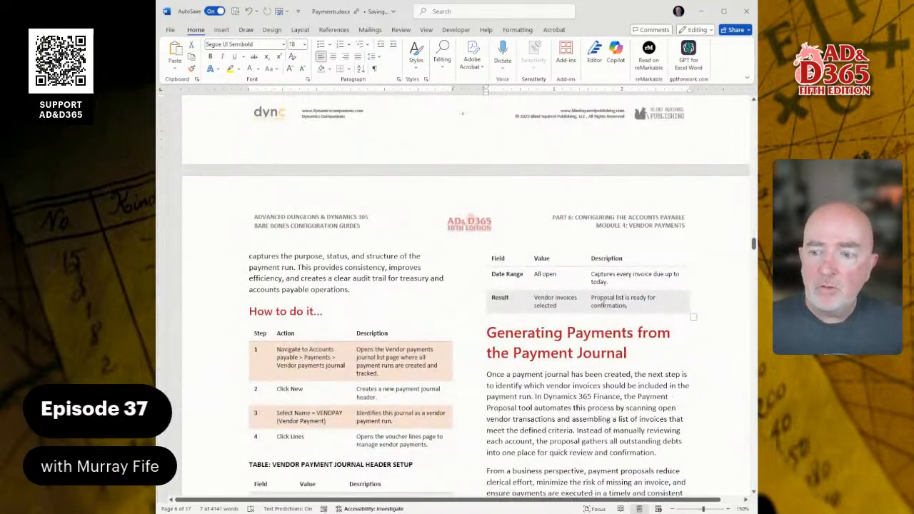
pyautogui.scroll(-3, 563, 321)
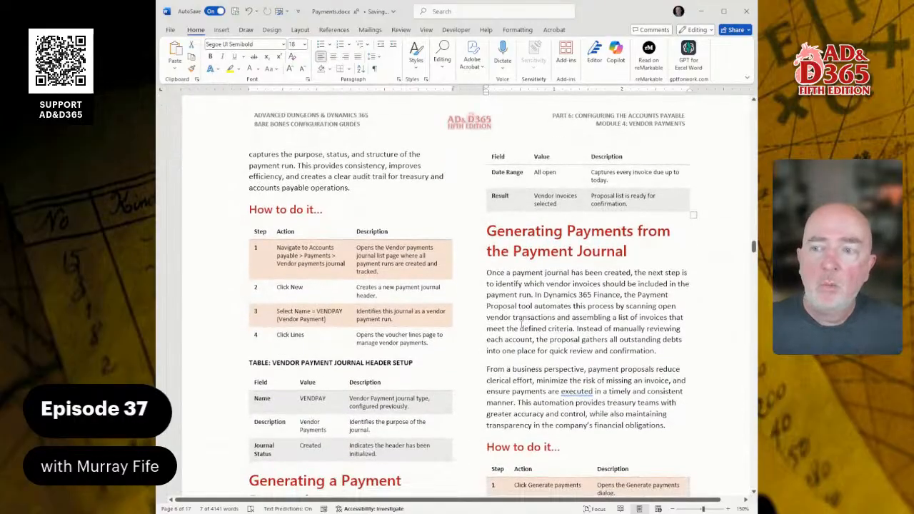
pyautogui.scroll(10, 571, 341)
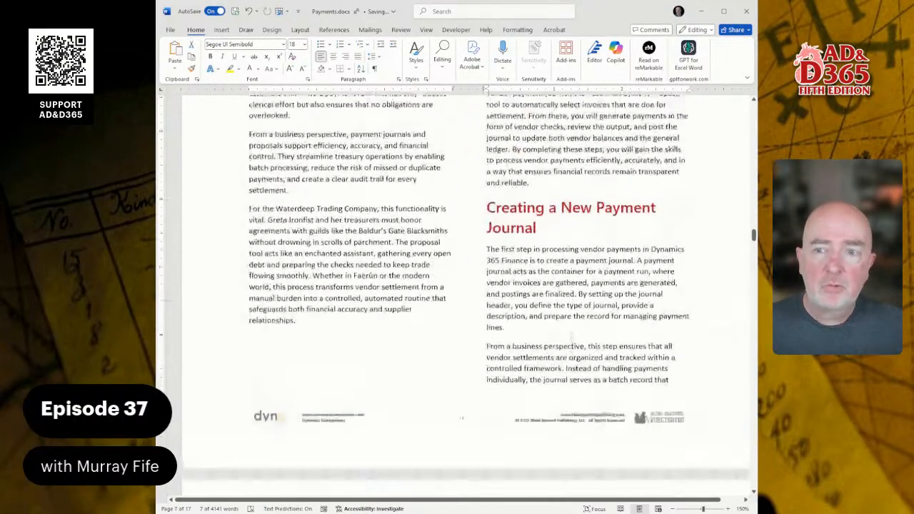
pyautogui.scroll(-10, 569, 326)
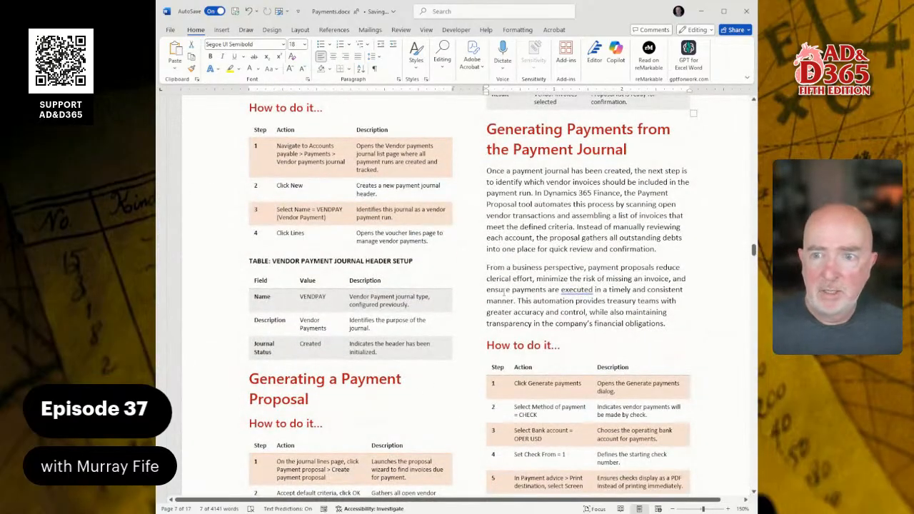
pyautogui.scroll(-10, 612, 214)
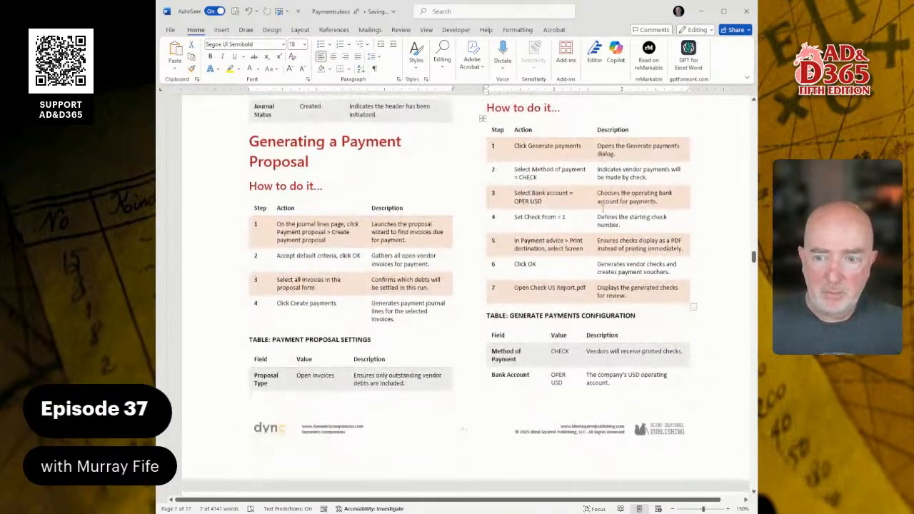
pyautogui.scroll(-10, 604, 213)
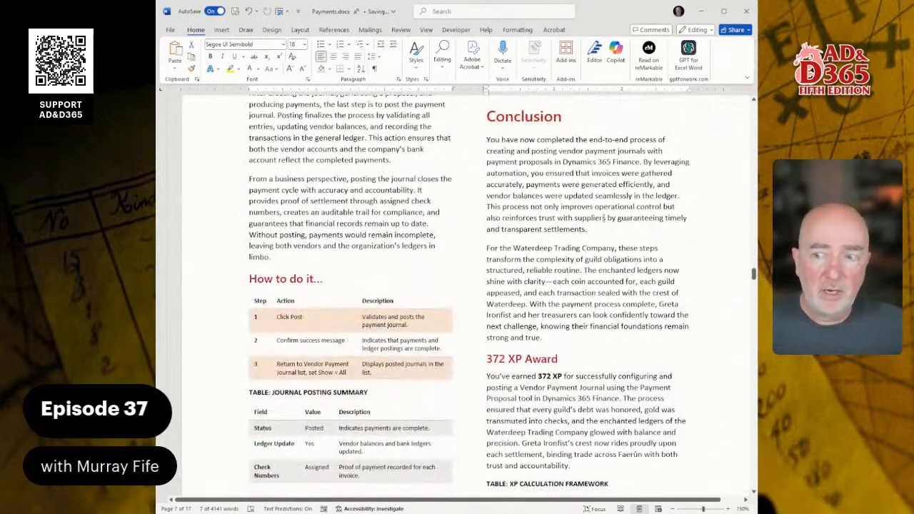
pyautogui.scroll(20, 605, 218)
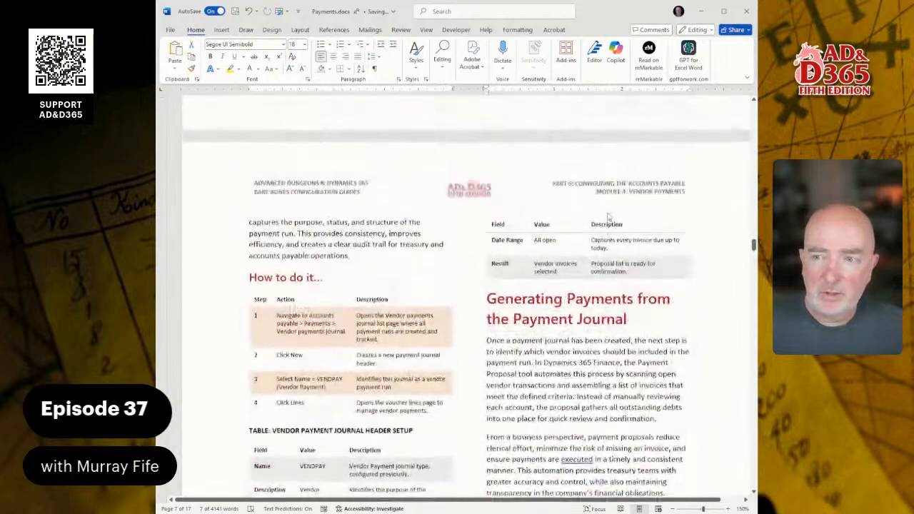
pyautogui.scroll(-10, 465, 293)
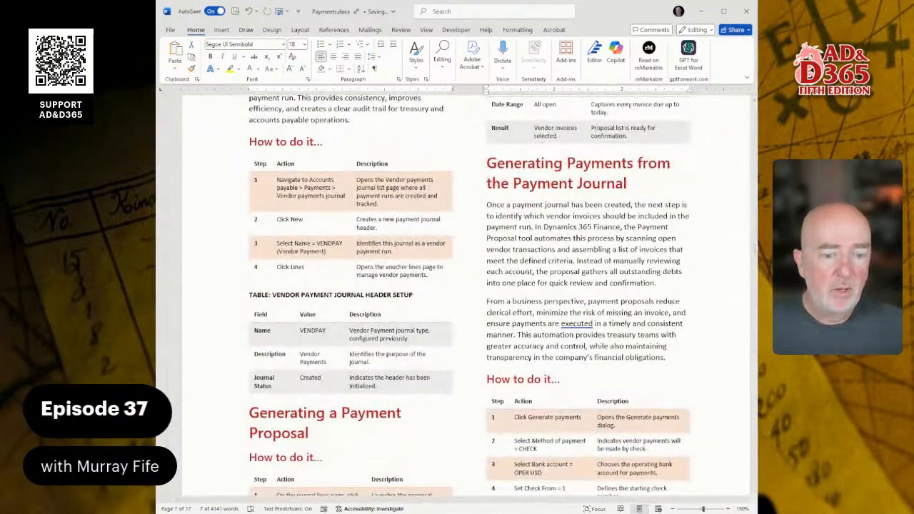
# Switch to Dynamics 365 Finance, return to its home page, and search for the vendor payment journal with "ven pay jo".
pyautogui.hotkey('alt', 'Tab')
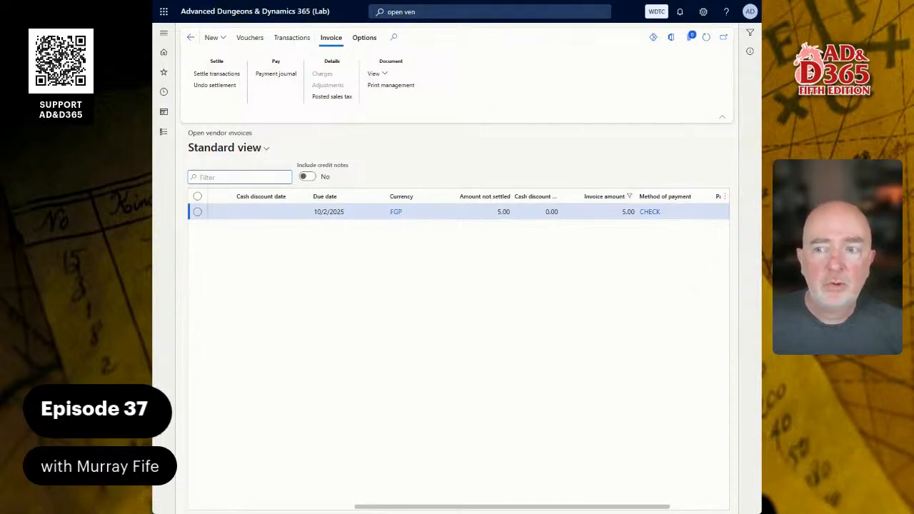
pyautogui.click(257, 12)
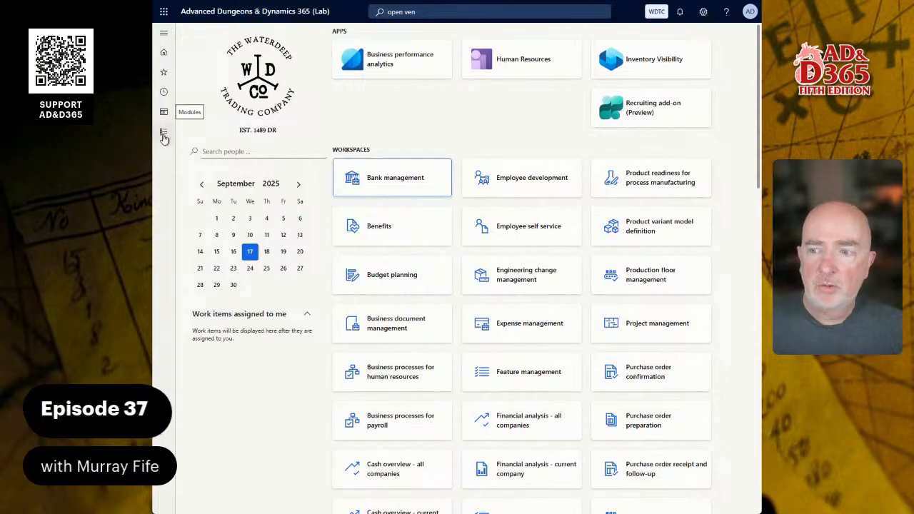
pyautogui.click(425, 9)
pyautogui.write('ven pay')
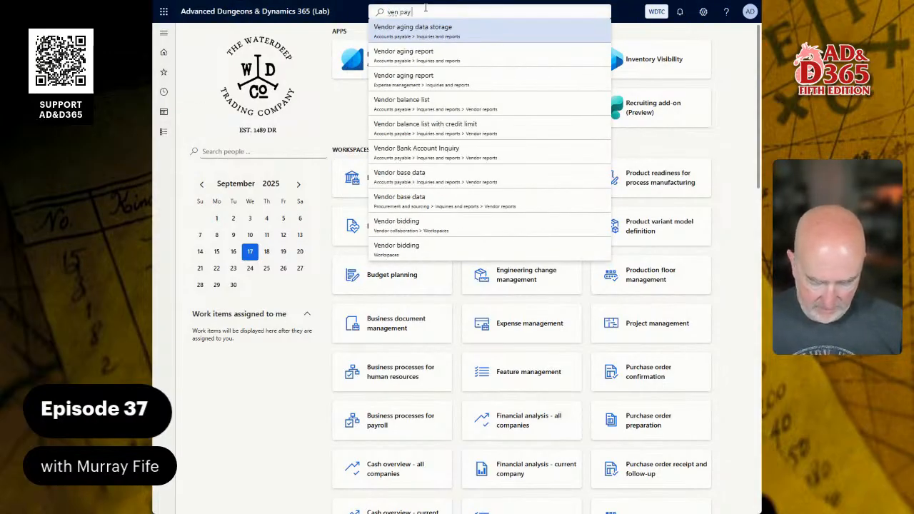
pyautogui.write(' jo')
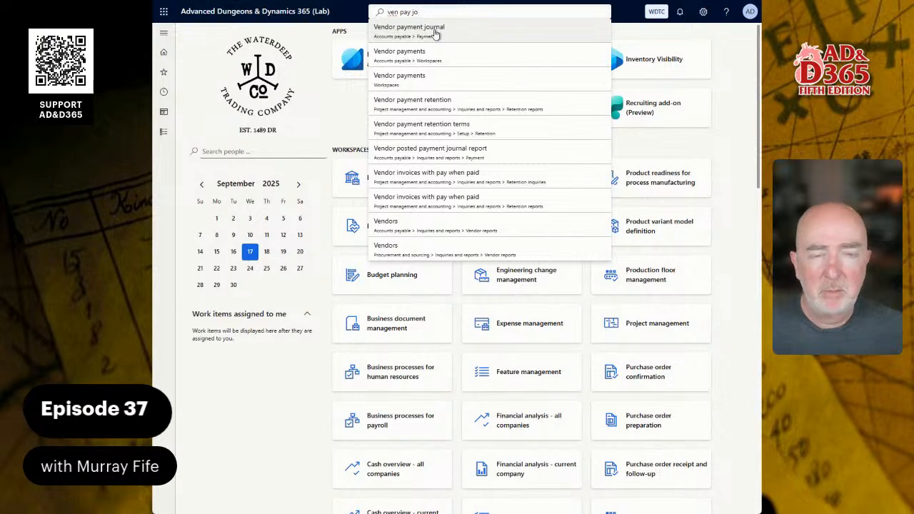
# Open the vendor payment journal page from the payments section of the Accounts payable module.
pyautogui.click(163, 134)
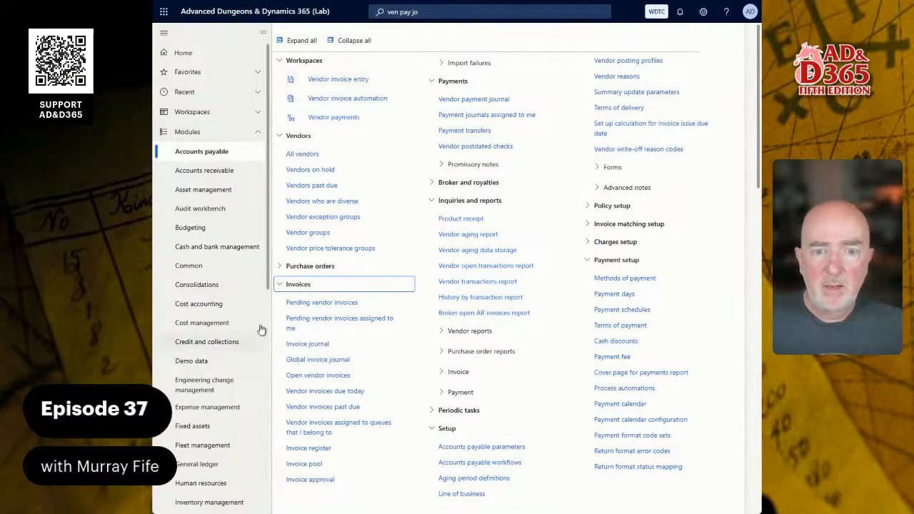
pyautogui.click(292, 283)
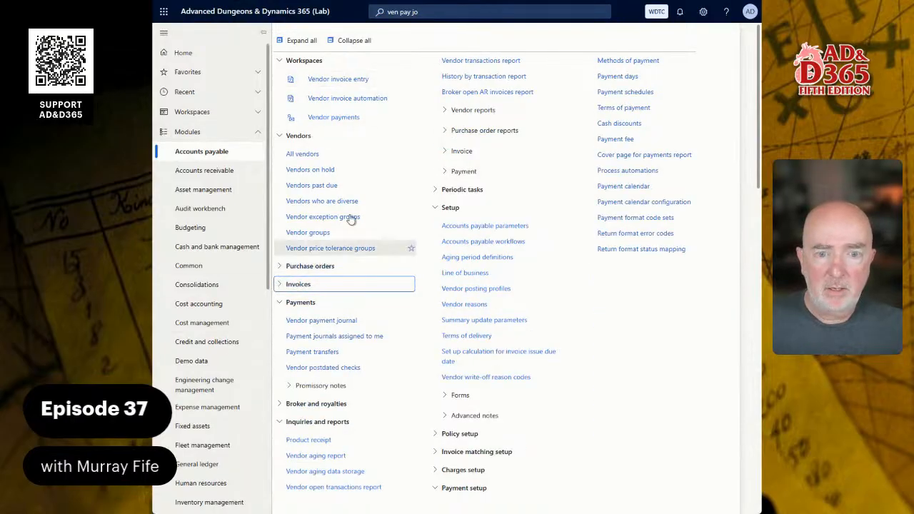
pyautogui.click(340, 323)
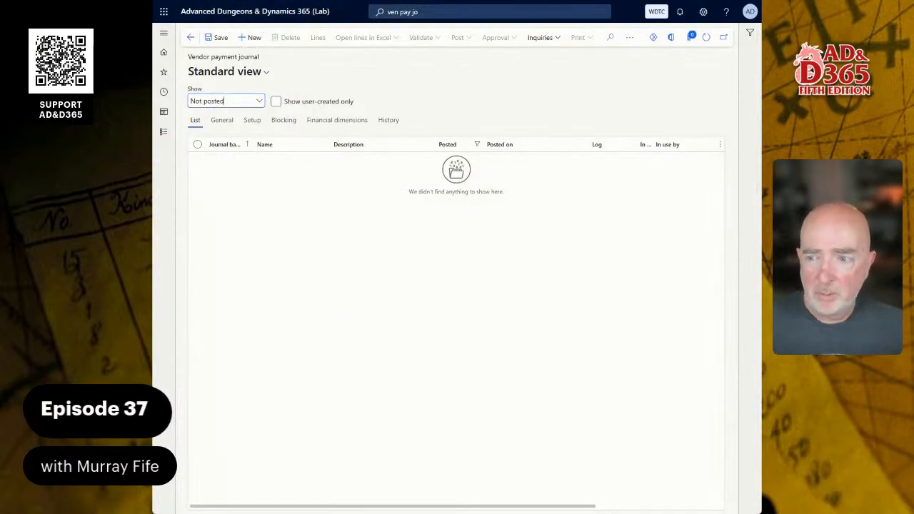
# Create a vendor payment journal named VENDPAY with the description "Vendor Payment - 9.17.25" and open its lines.
pyautogui.click(251, 38)
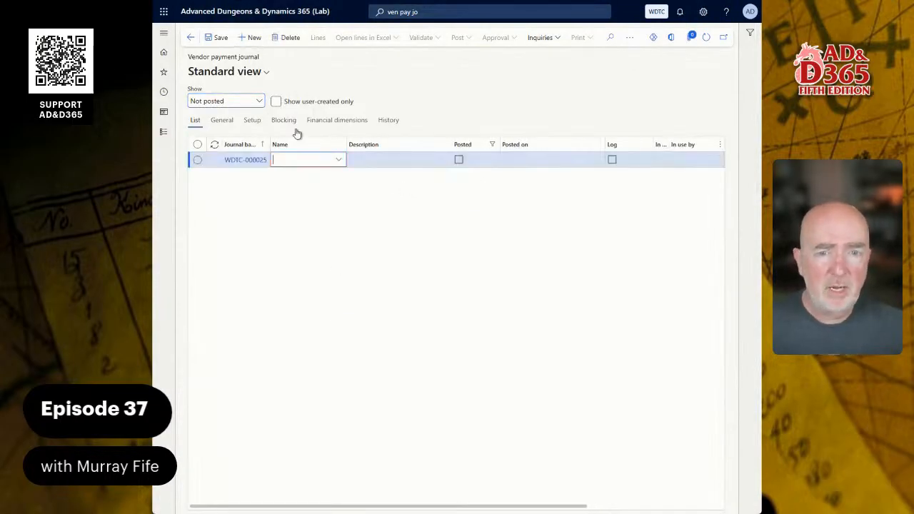
pyautogui.click(339, 159)
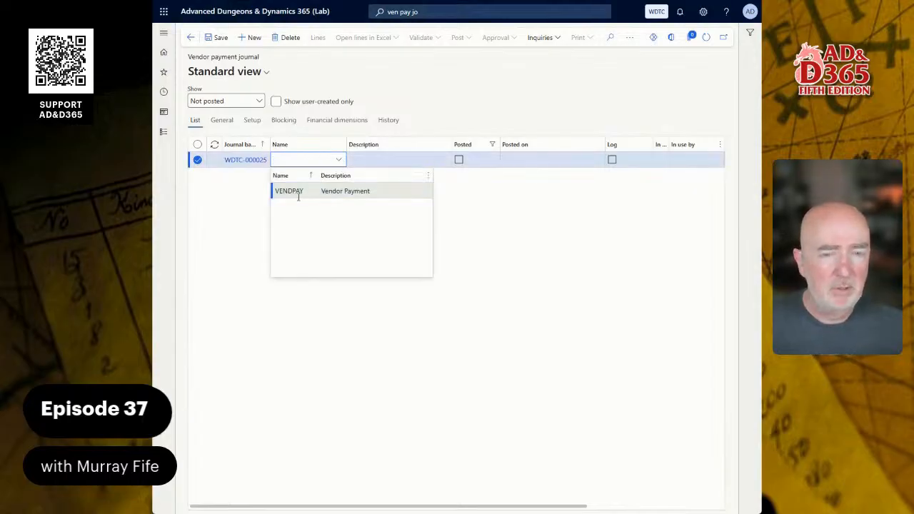
pyautogui.click(311, 190)
pyautogui.click(415, 159)
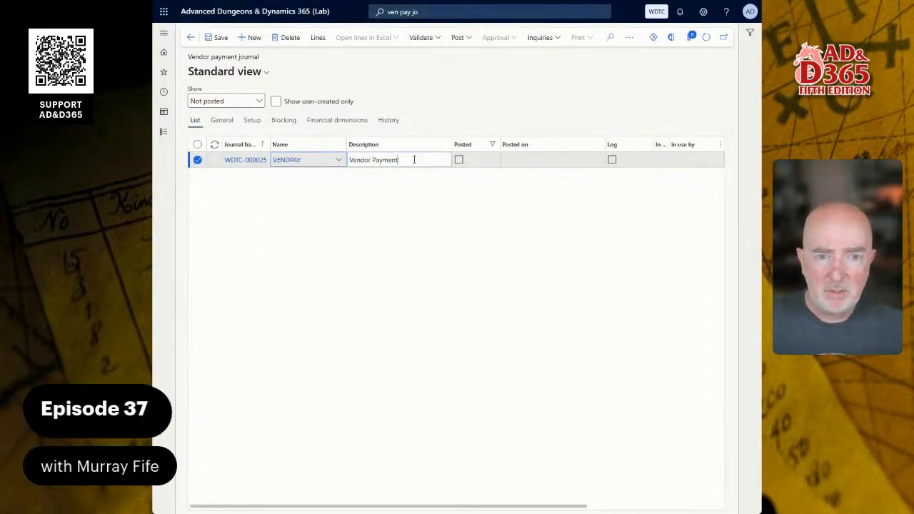
pyautogui.write('-')
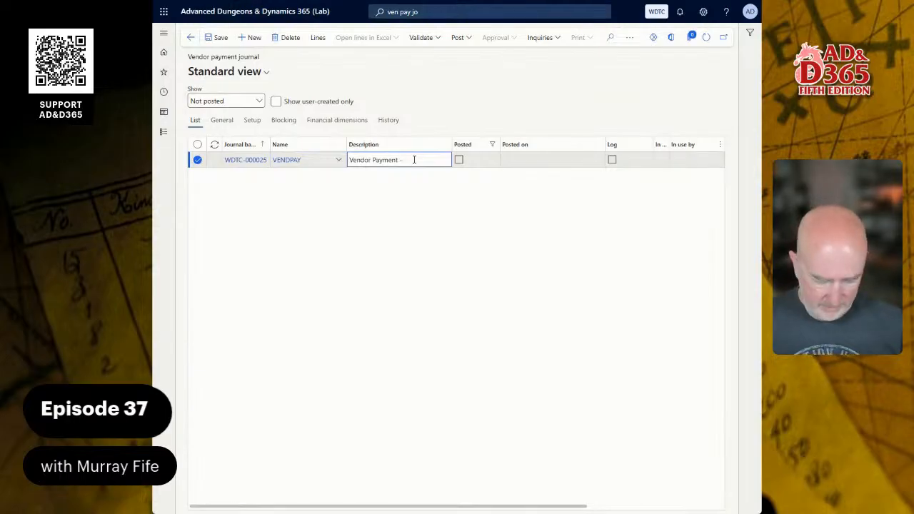
pyautogui.write(' 9')
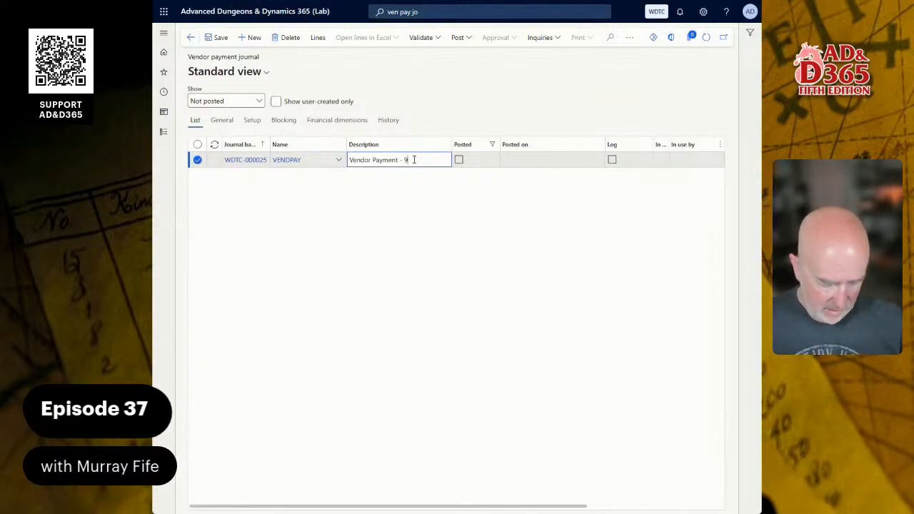
pyautogui.write('1')
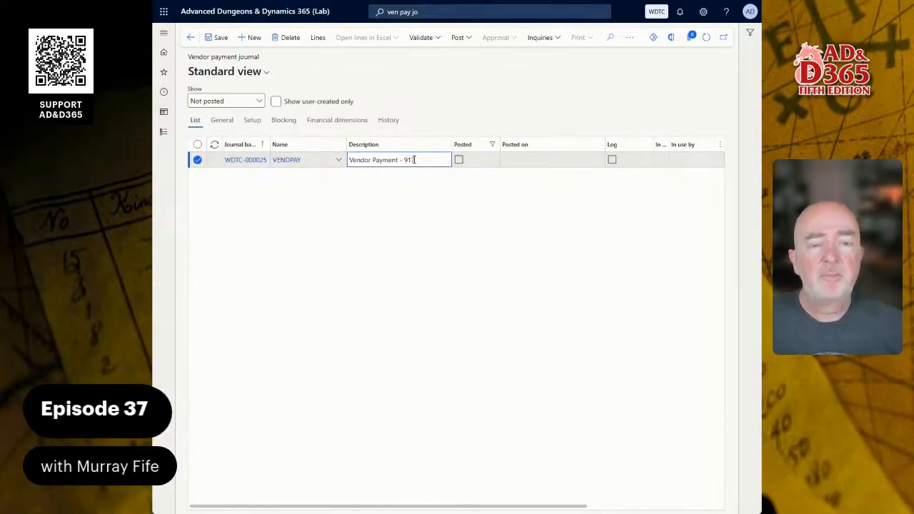
pyautogui.press('BackSpace')
pyautogui.write('.1.25')
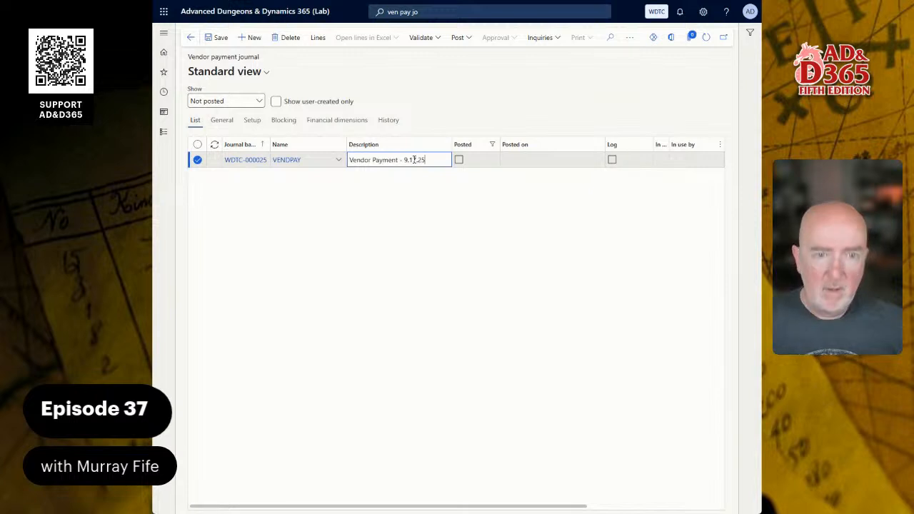
pyautogui.press('Tab')
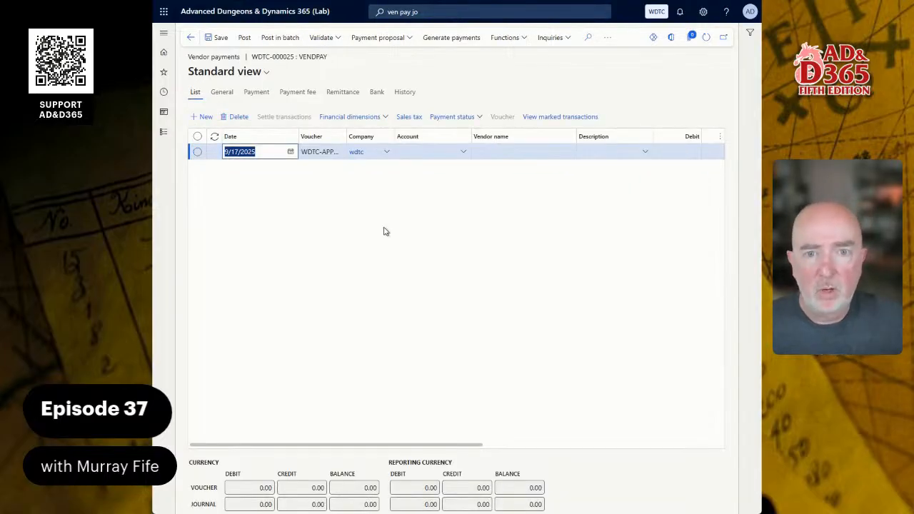
# Try a manual payment line for the vendor BAKERSGUILD, look over its payment fields, and delete the line.
pyautogui.click(464, 153)
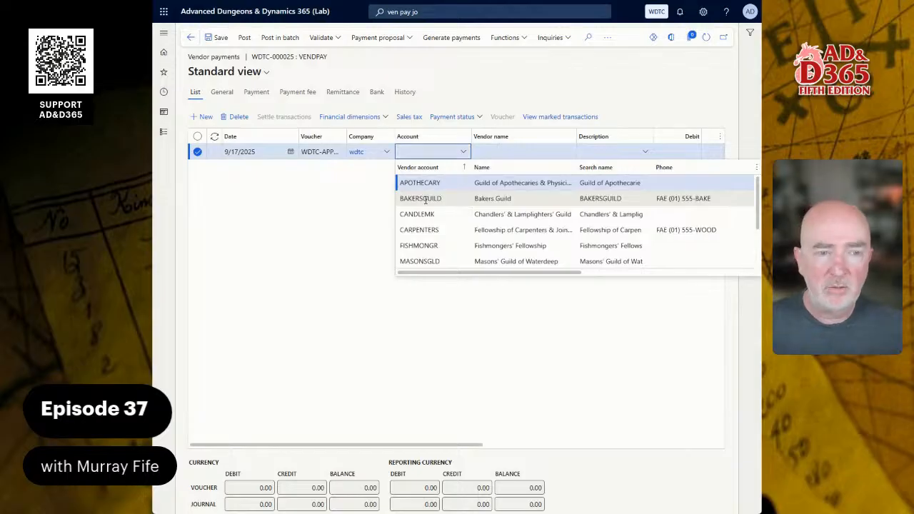
pyautogui.click(426, 200)
pyautogui.moveTo(457, 445); pyautogui.dragTo(602, 443)
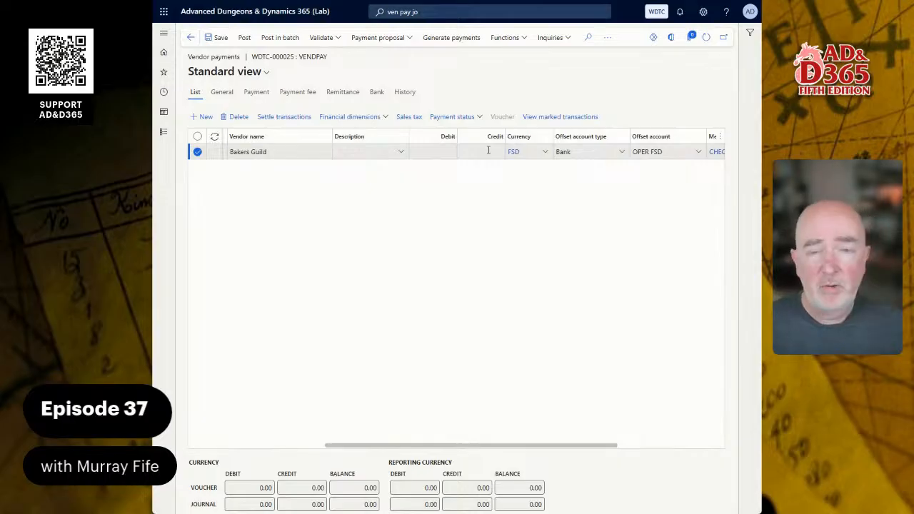
pyautogui.click(311, 154)
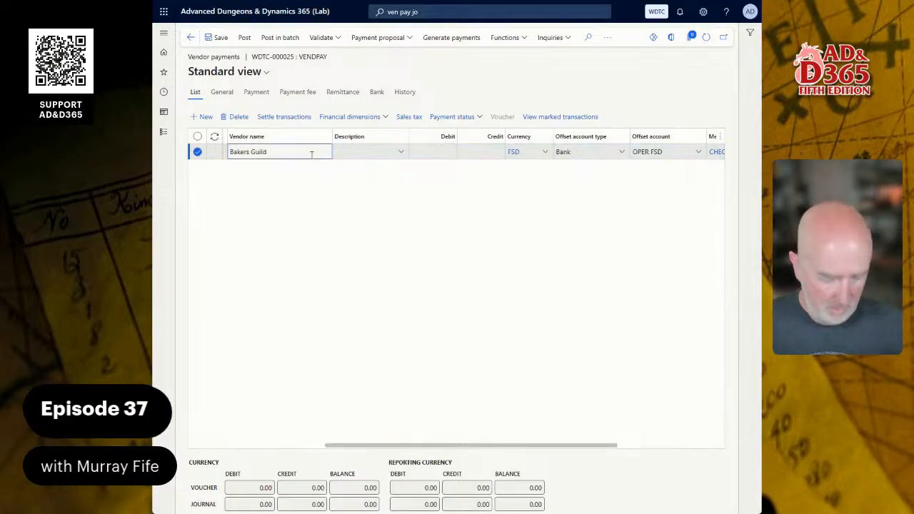
pyautogui.moveTo(350, 447); pyautogui.dragTo(214, 458)
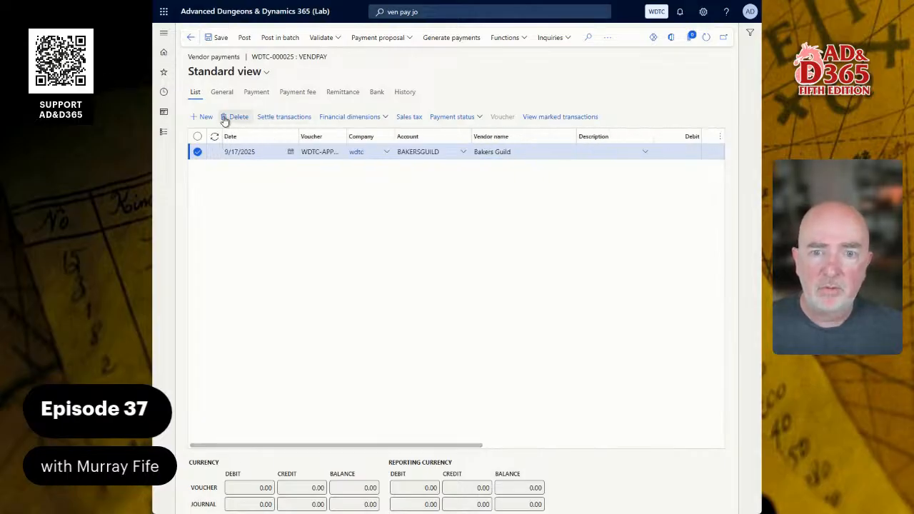
pyautogui.click(227, 118)
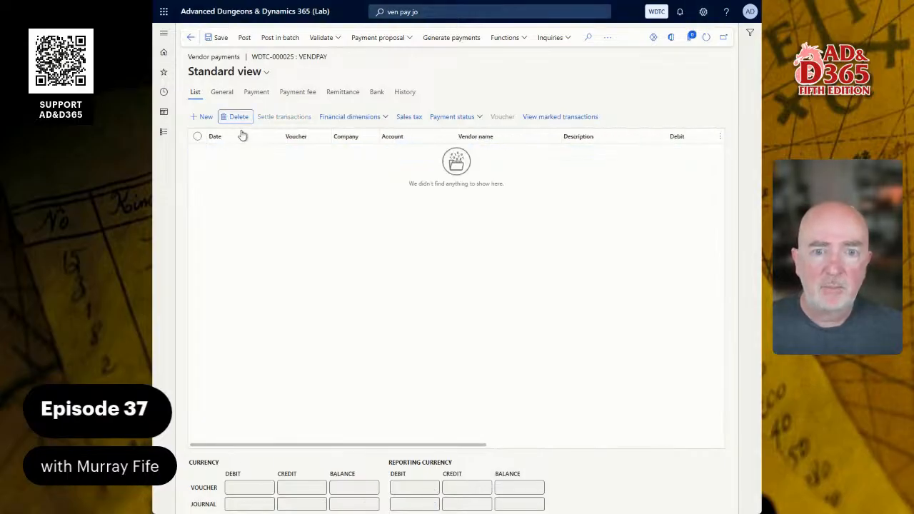
# Generate a vendor payment proposal that selects invoices by due date, keeping the default date range and parameters.
pyautogui.click(400, 37)
pyautogui.click(404, 59)
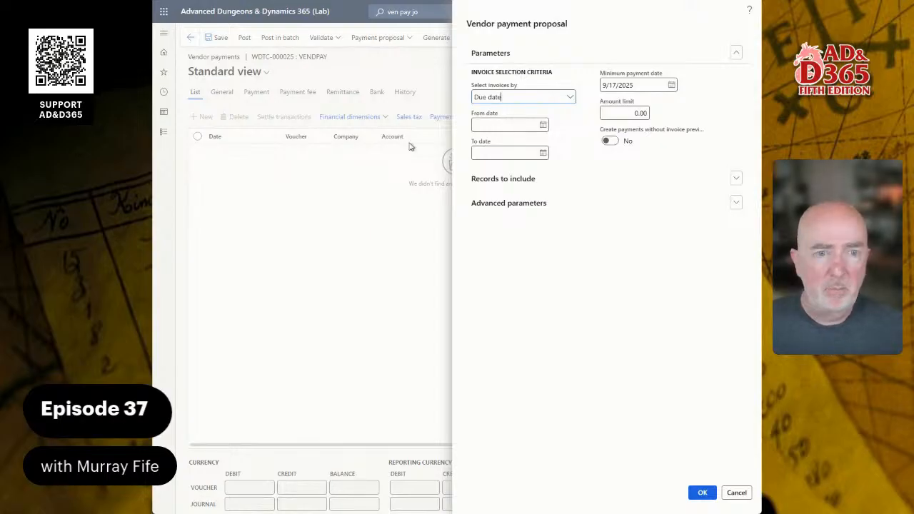
pyautogui.click(570, 96)
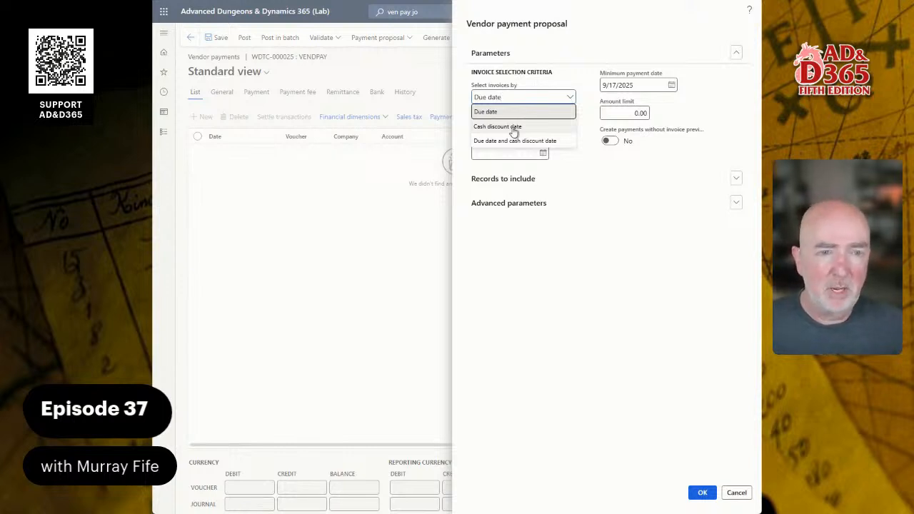
pyautogui.click(652, 202)
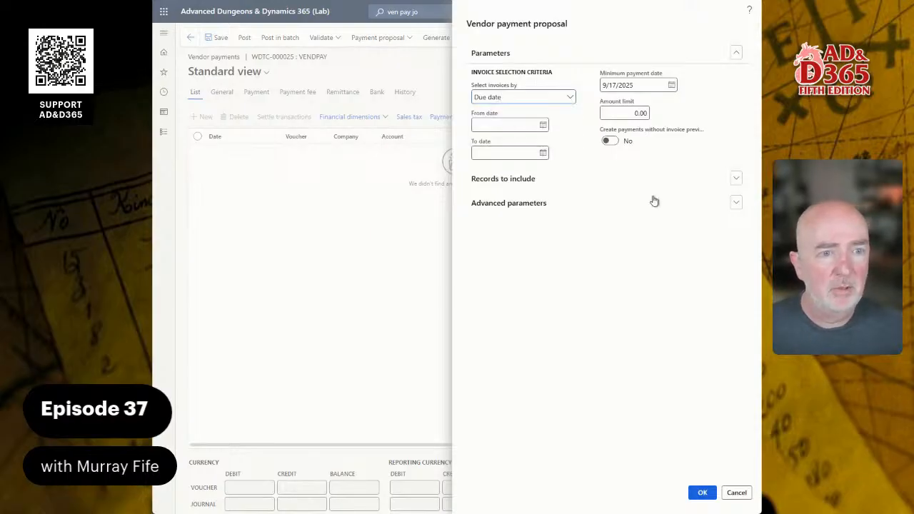
pyautogui.click(702, 492)
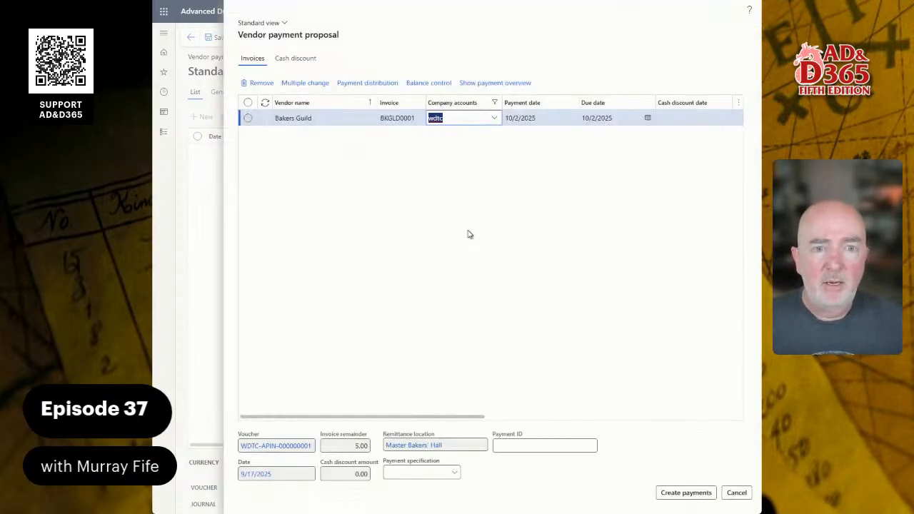
# Look over the proposed Bakers Guild invoice's payment fields, keep CHECK as its method of payment, and create the payment from the proposal.
pyautogui.moveTo(480, 417); pyautogui.dragTo(742, 407)
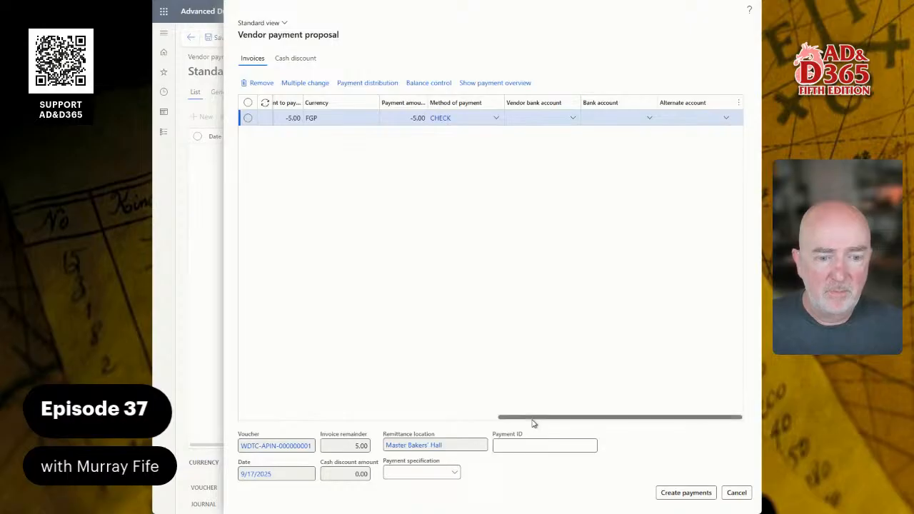
pyautogui.click(455, 473)
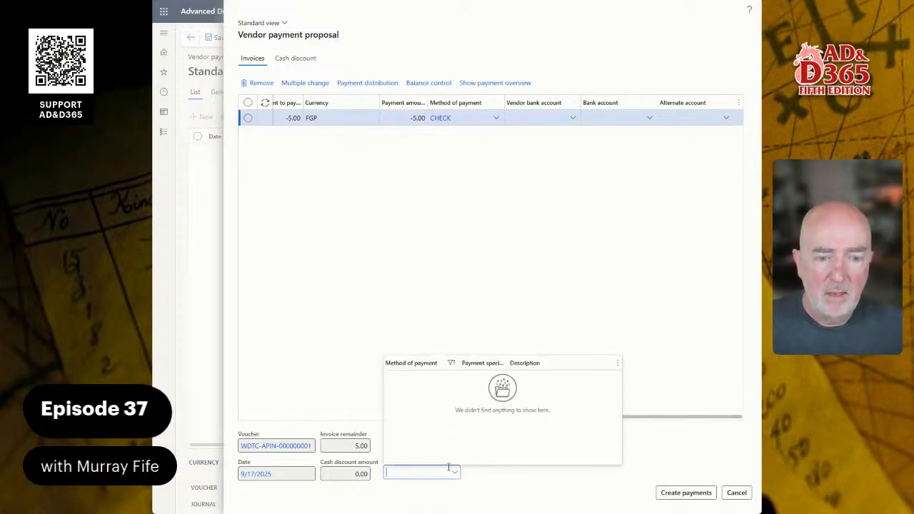
pyautogui.click(475, 288)
pyautogui.moveTo(550, 416); pyautogui.dragTo(239, 421)
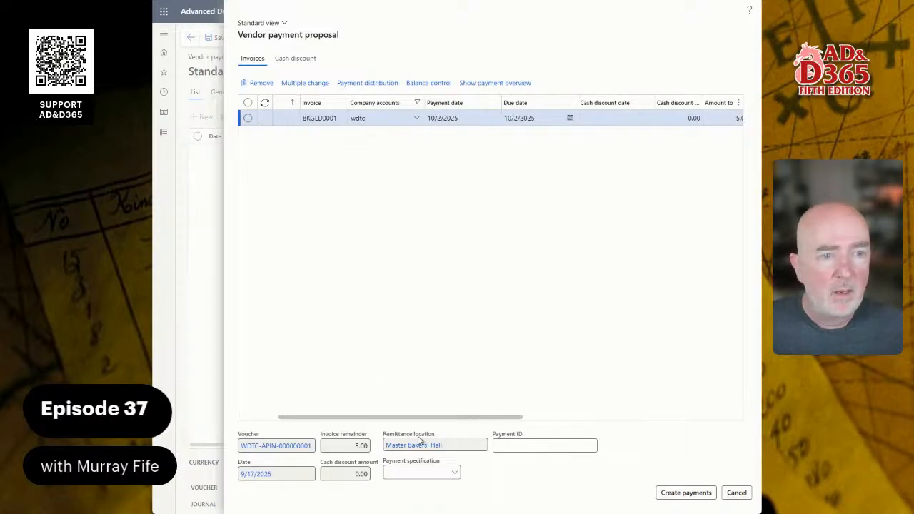
pyautogui.moveTo(432, 418); pyautogui.dragTo(662, 419)
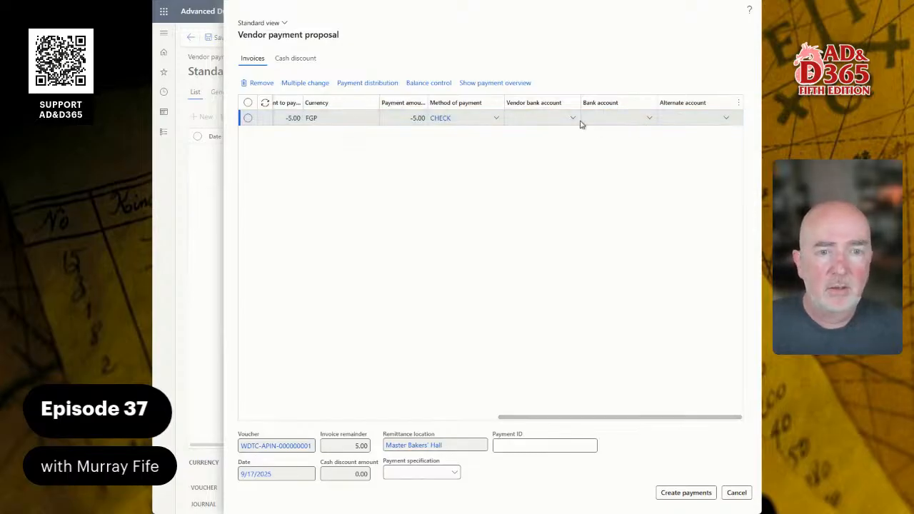
pyautogui.click(496, 119)
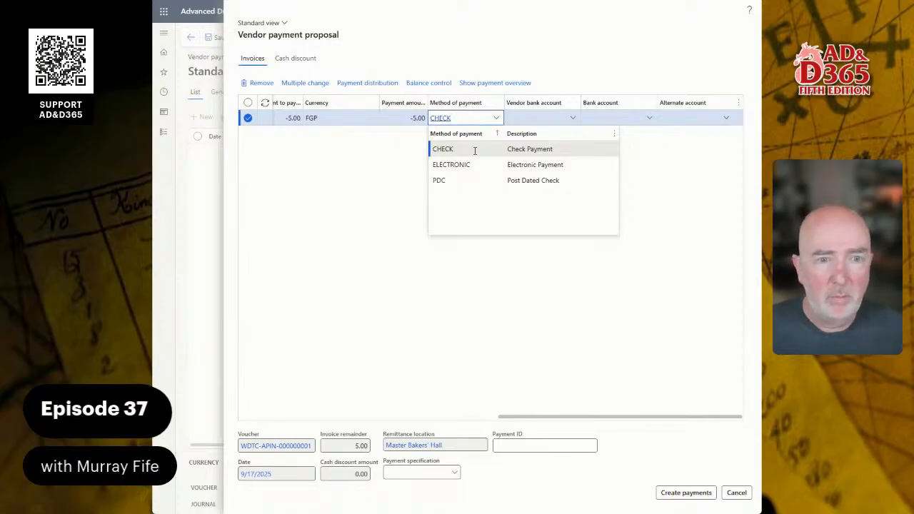
pyautogui.click(686, 498)
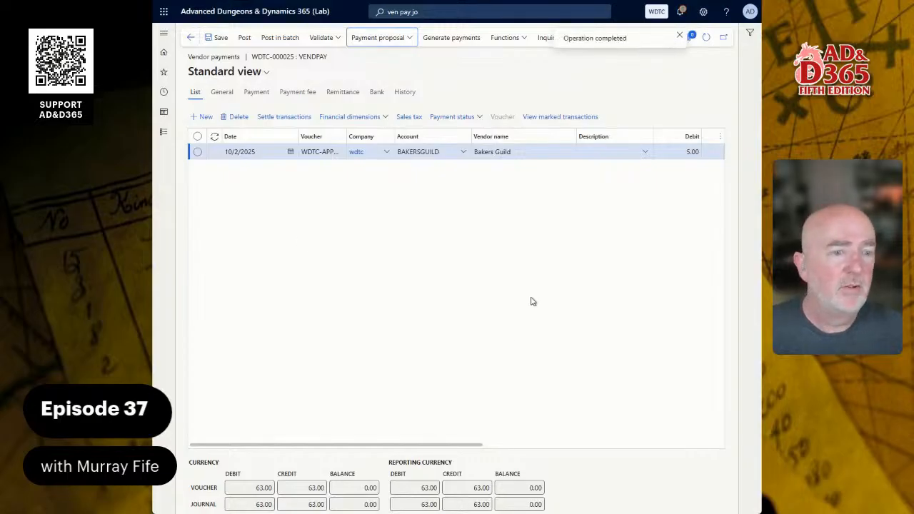
# Check the new payment line's offset account and voucher amount, and start generating payments with method CHECK from bank account OPER FSD.
pyautogui.moveTo(431, 447); pyautogui.dragTo(666, 450)
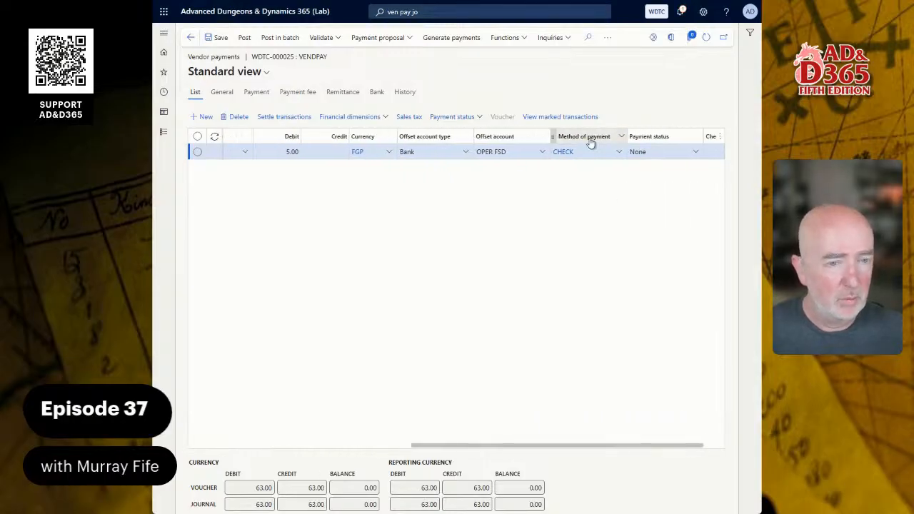
pyautogui.click(542, 154)
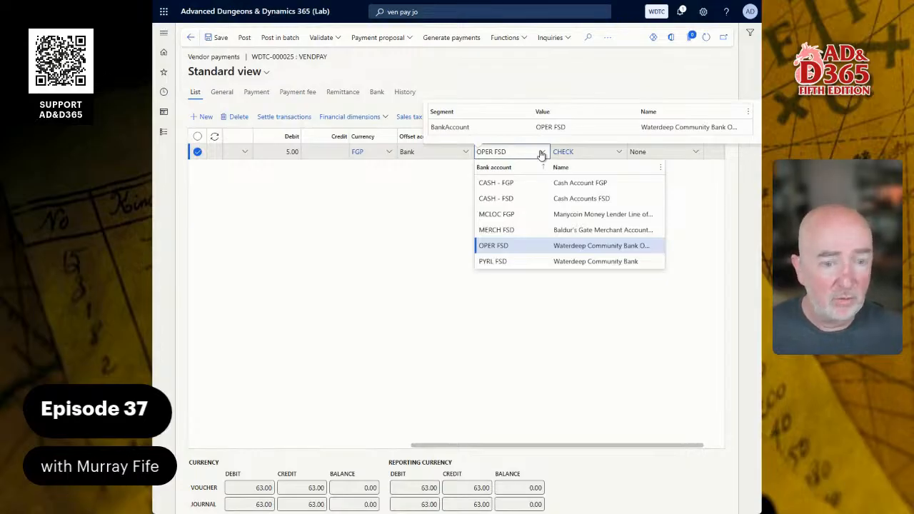
pyautogui.click(250, 488)
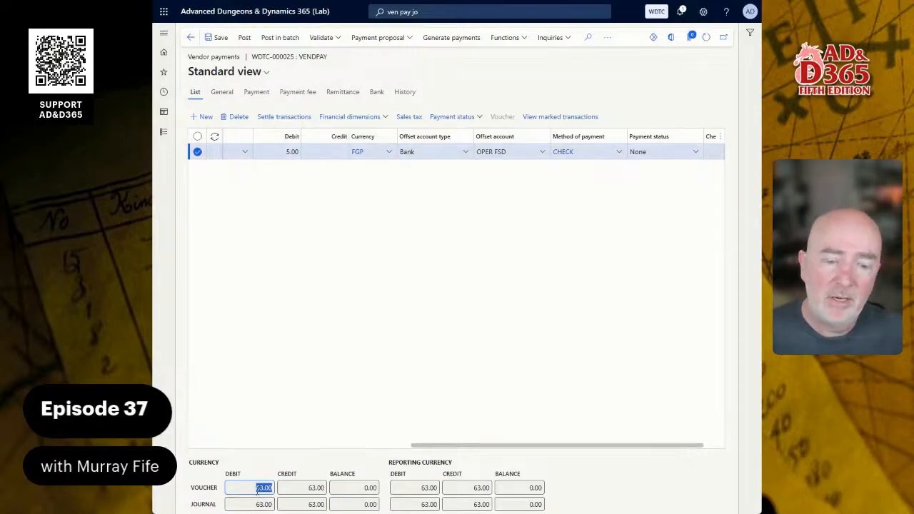
pyautogui.moveTo(420, 446); pyautogui.dragTo(195, 453)
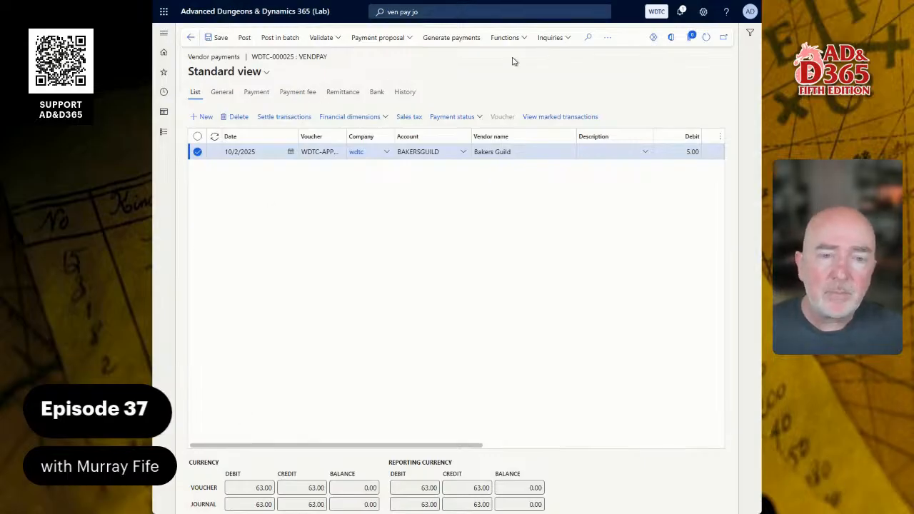
pyautogui.click(458, 41)
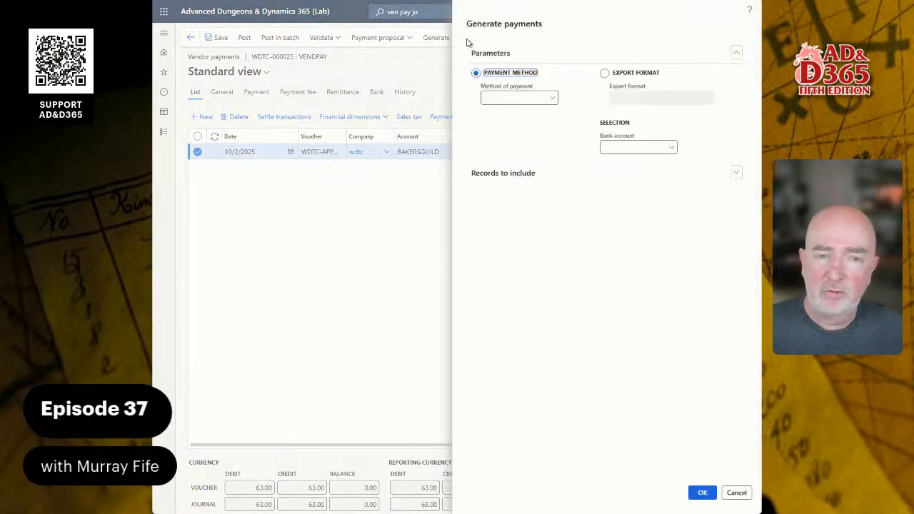
pyautogui.click(554, 98)
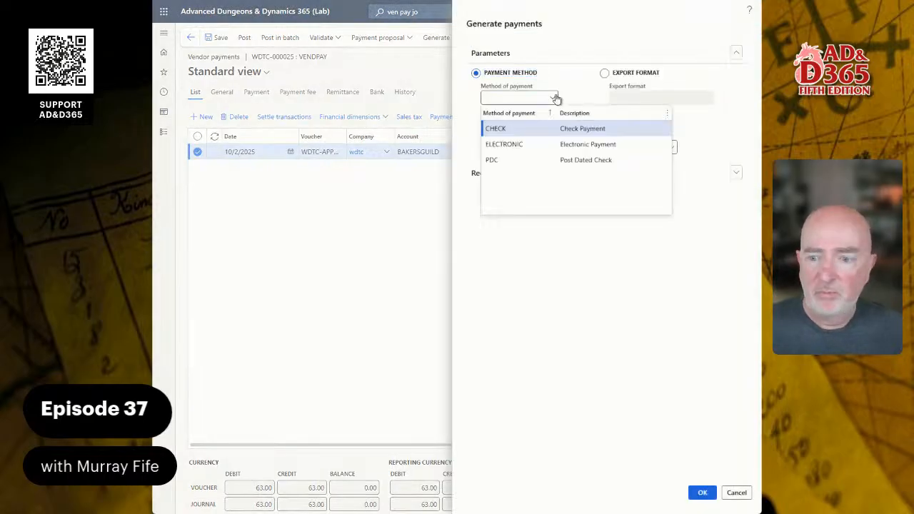
pyautogui.click(515, 130)
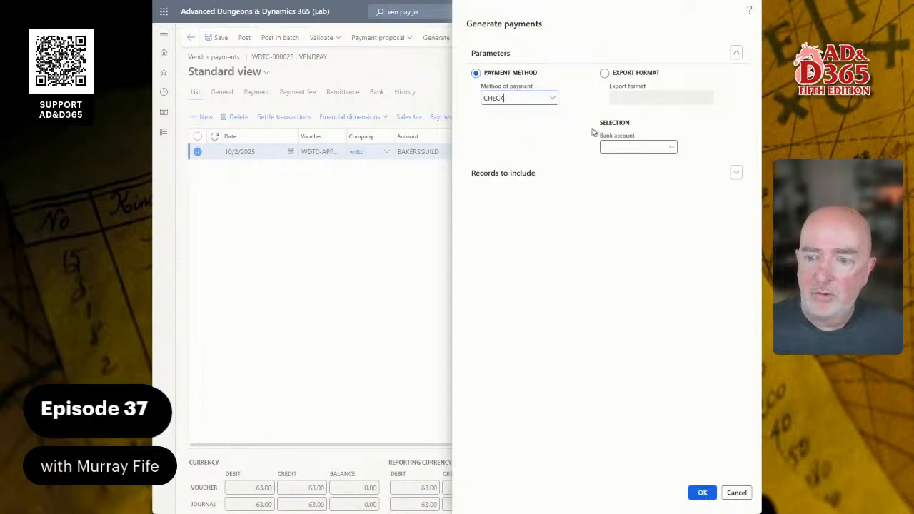
pyautogui.click(671, 147)
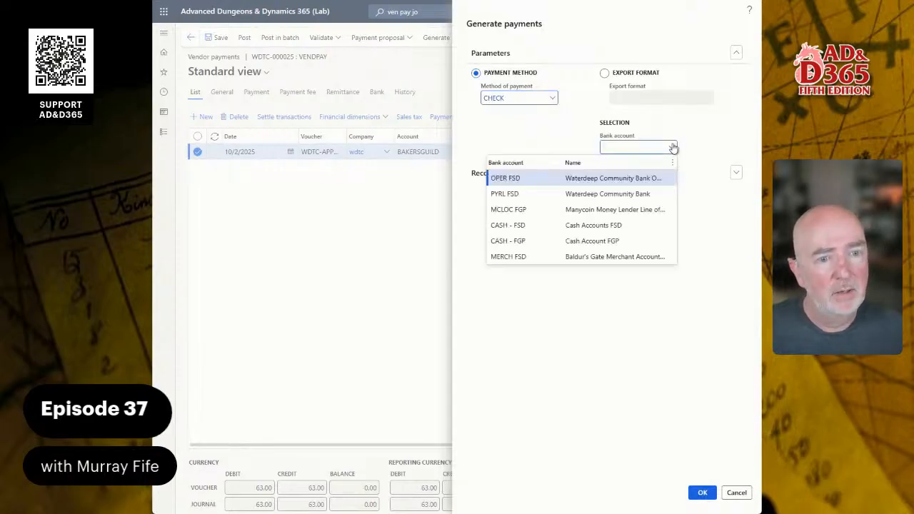
pyautogui.click(550, 175)
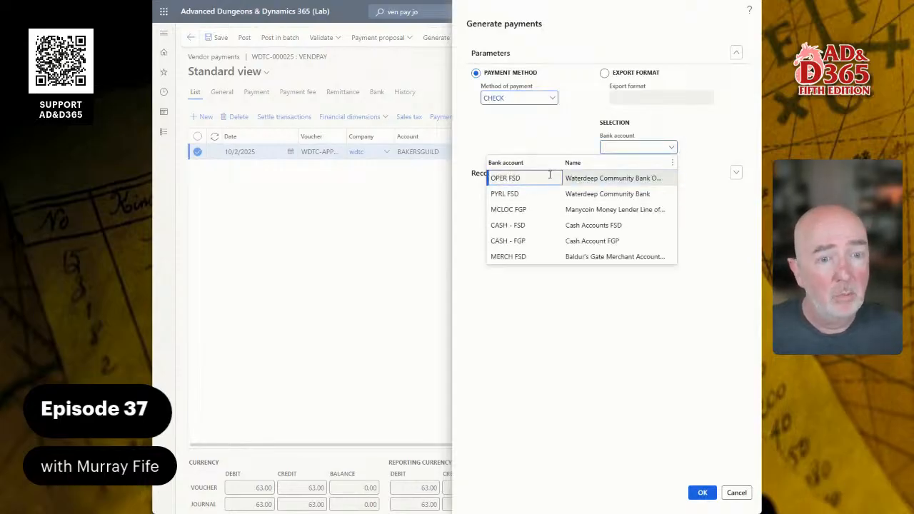
pyautogui.click(527, 177)
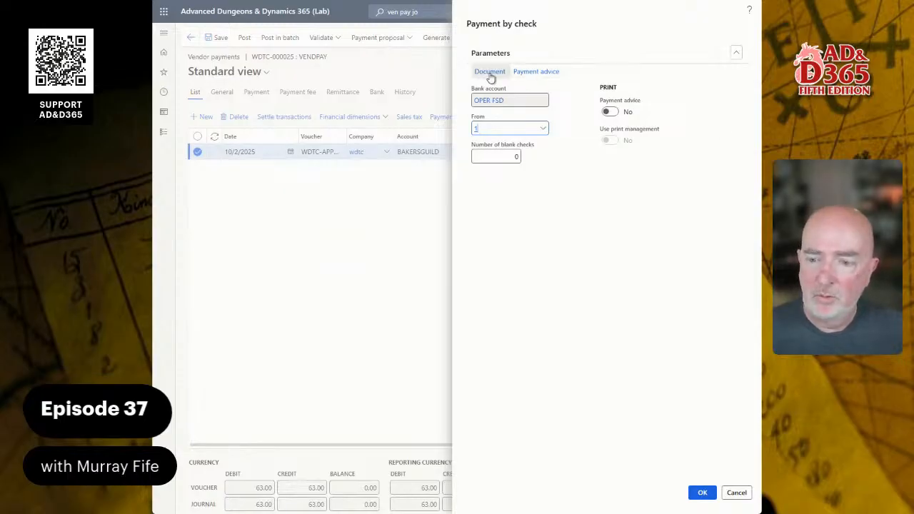
# Set the payment advice's print destination to Screen, turn on printing of the payment advice, and try to generate the check payment.
pyautogui.click(529, 73)
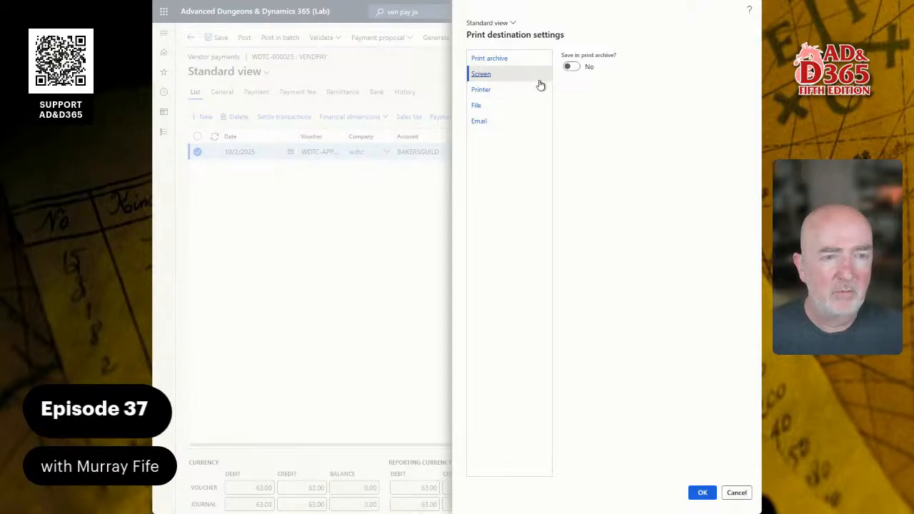
pyautogui.click(504, 74)
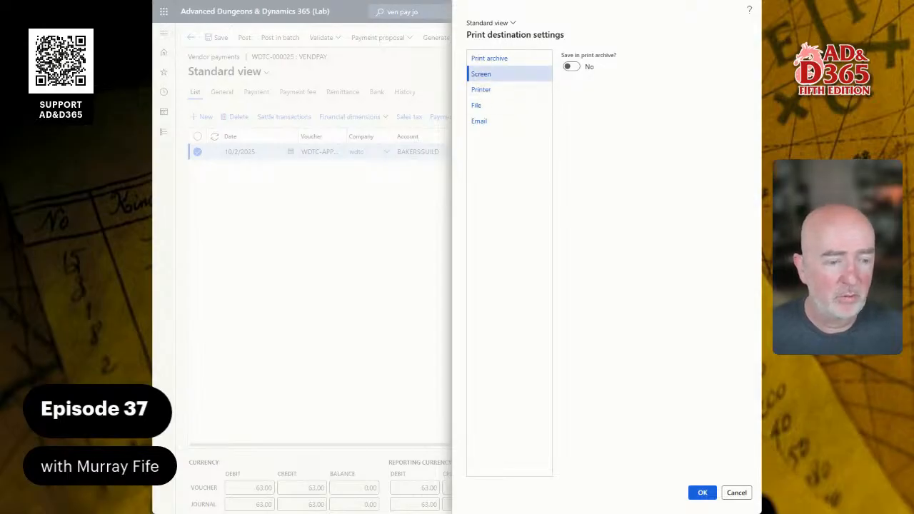
pyautogui.click(700, 493)
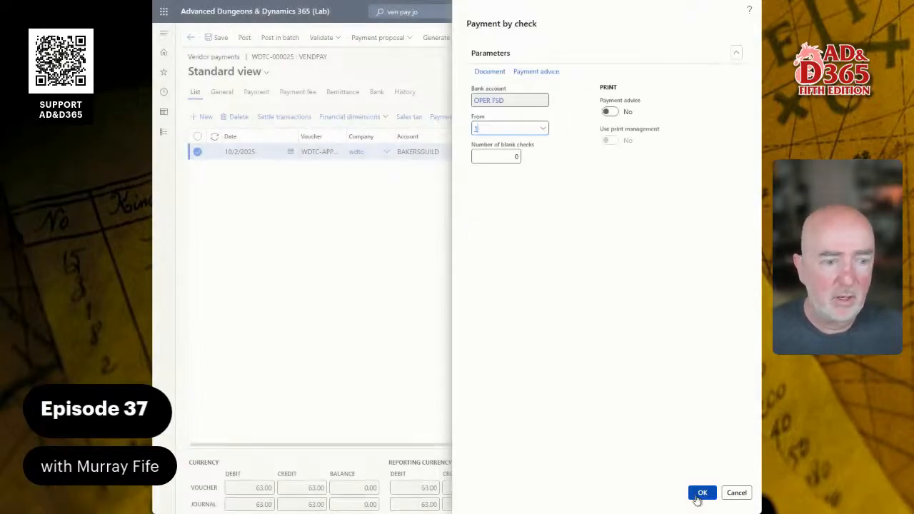
pyautogui.click(611, 113)
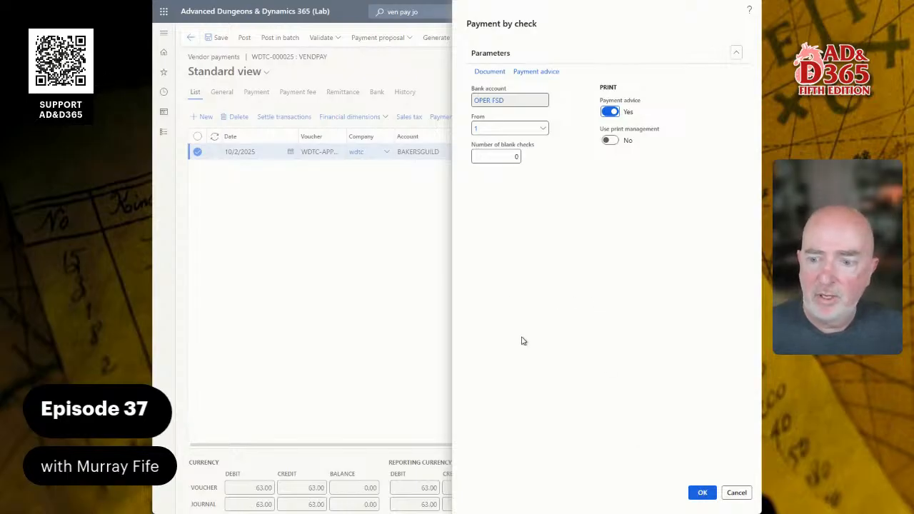
pyautogui.click(700, 493)
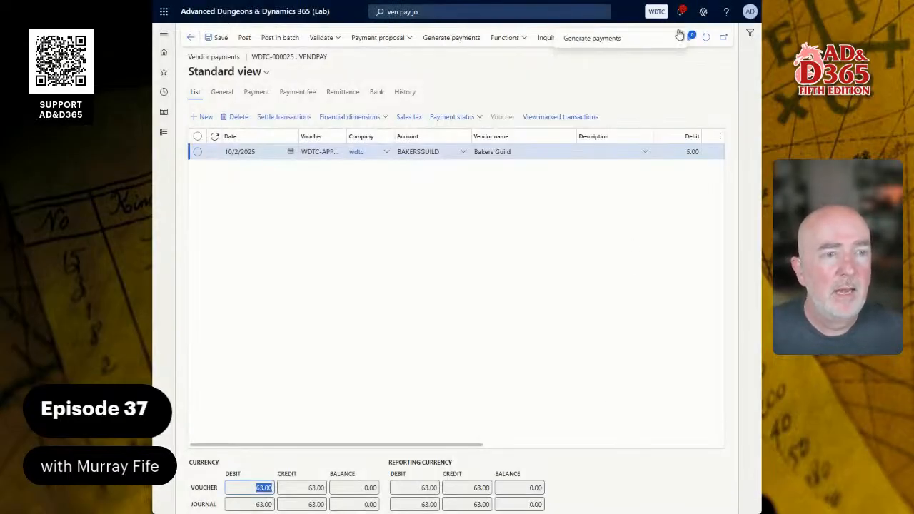
# Read the payment generation message in the notifications and dismiss the listed notifications.
pyautogui.moveTo(460, 446); pyautogui.dragTo(493, 451)
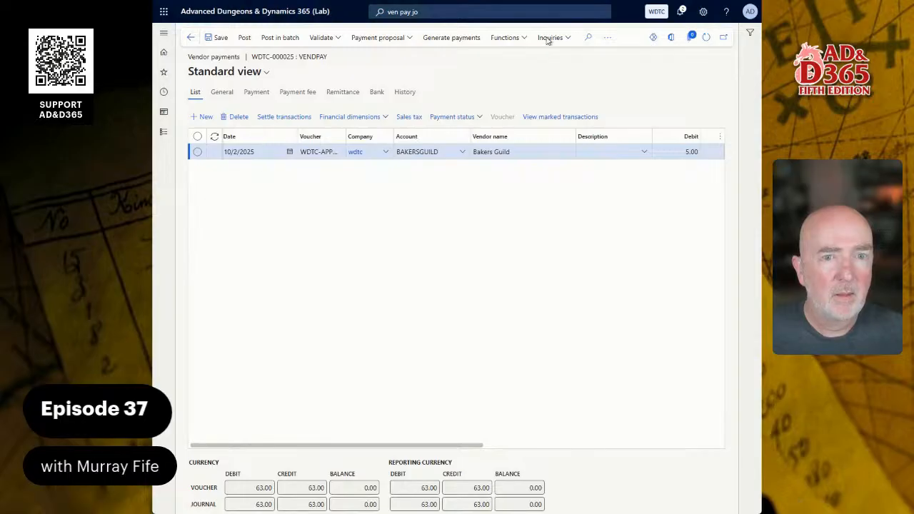
pyautogui.click(680, 12)
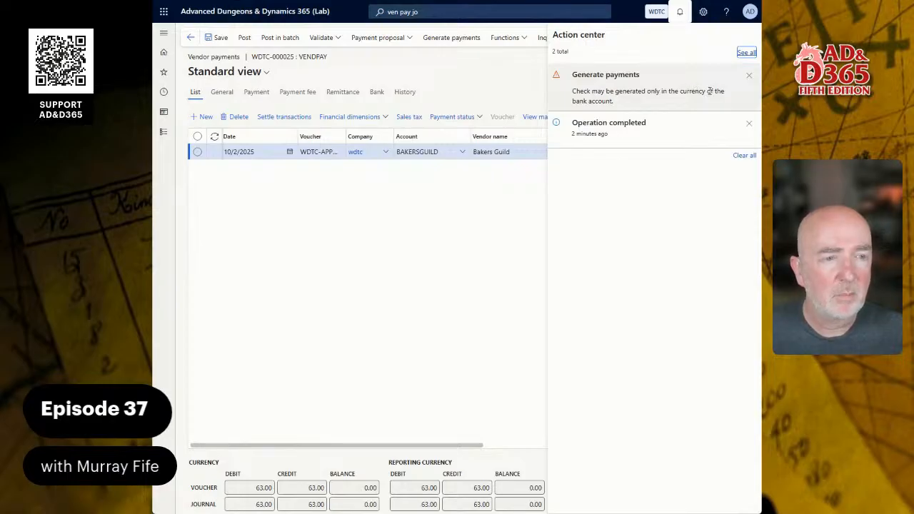
pyautogui.click(749, 78)
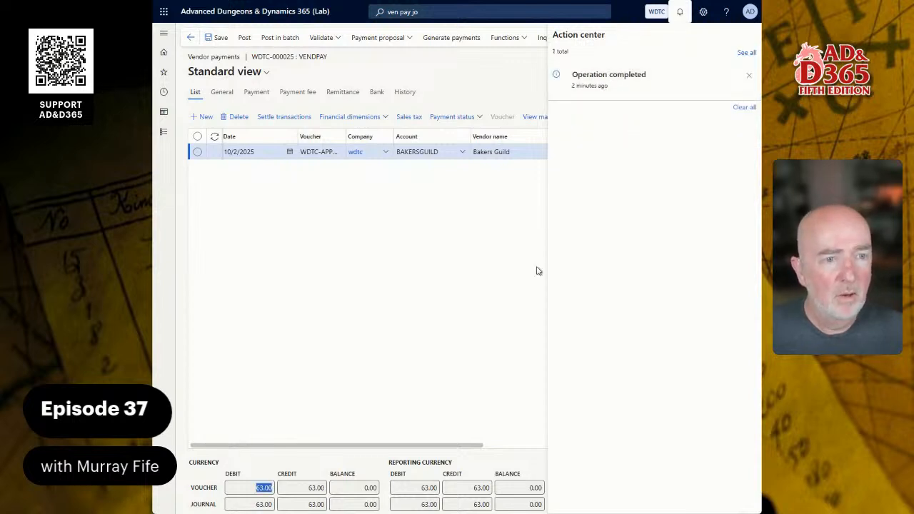
pyautogui.click(749, 78)
pyautogui.click(565, 200)
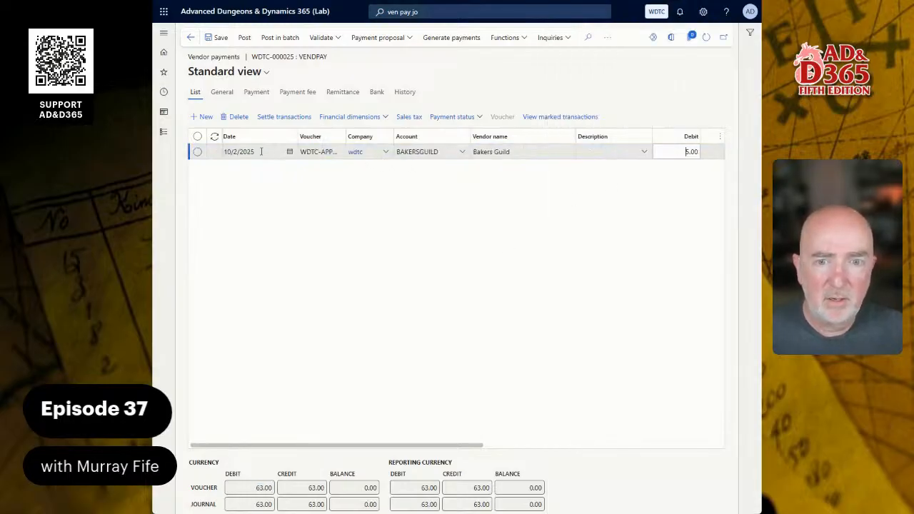
# Set the Bakers Guild payment line's debit to 63.00, accept the mismatch with the marked transactions, and set its currency to FSD.
pyautogui.doubleClick(676, 150)
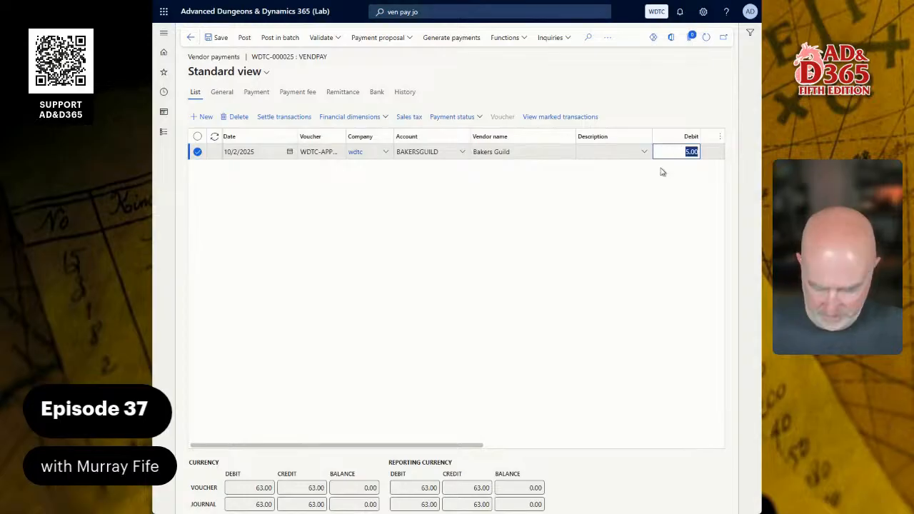
pyautogui.write('63')
pyautogui.press('Tab')
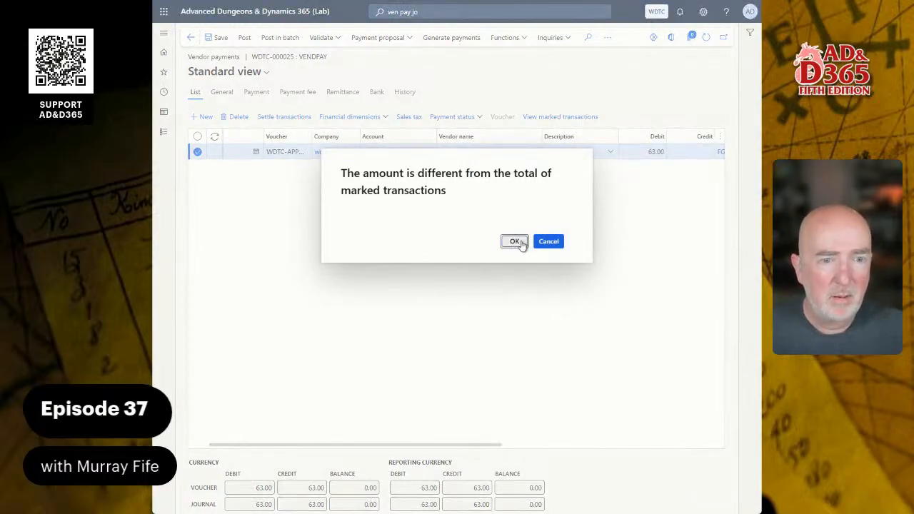
pyautogui.click(517, 242)
pyautogui.press('Tab')
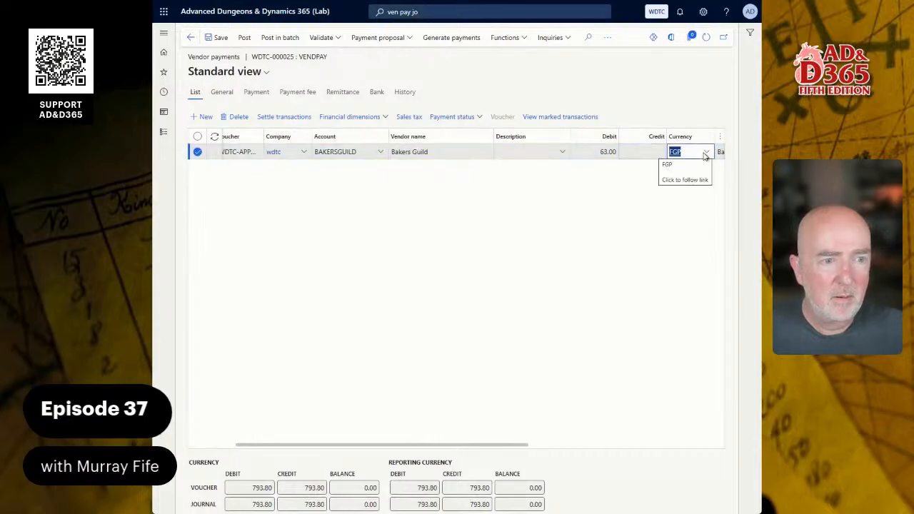
pyautogui.click(706, 151)
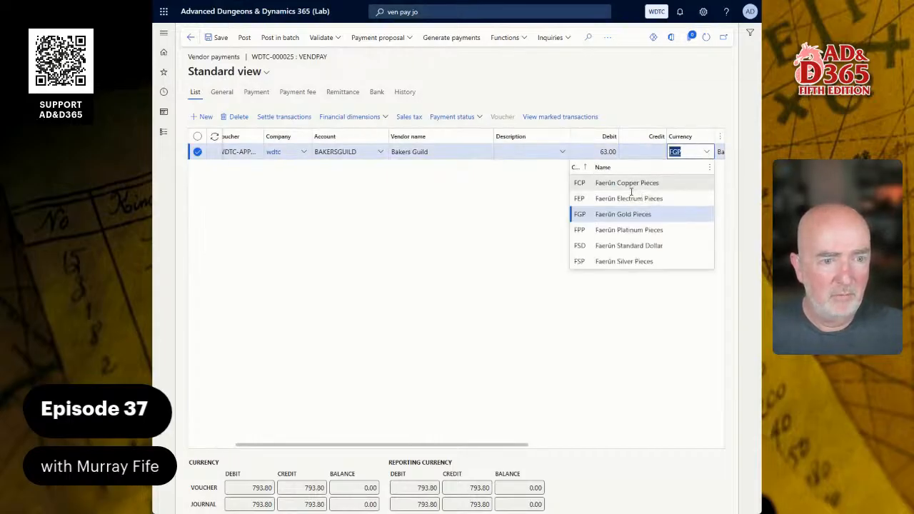
pyautogui.click(629, 245)
# Generate the check payment again with the retained settings and dismiss the report error messages.
pyautogui.moveTo(510, 446); pyautogui.dragTo(710, 447)
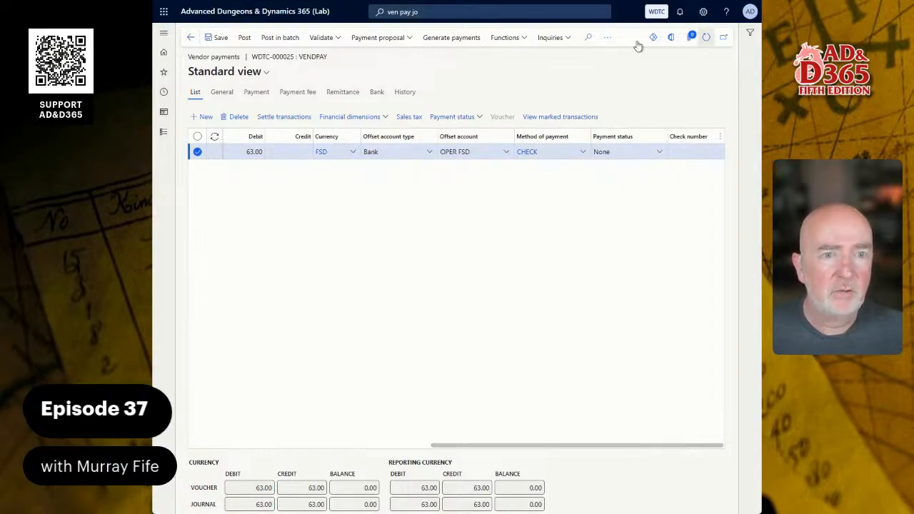
pyautogui.click(465, 37)
pyautogui.click(702, 493)
pyautogui.click(702, 493)
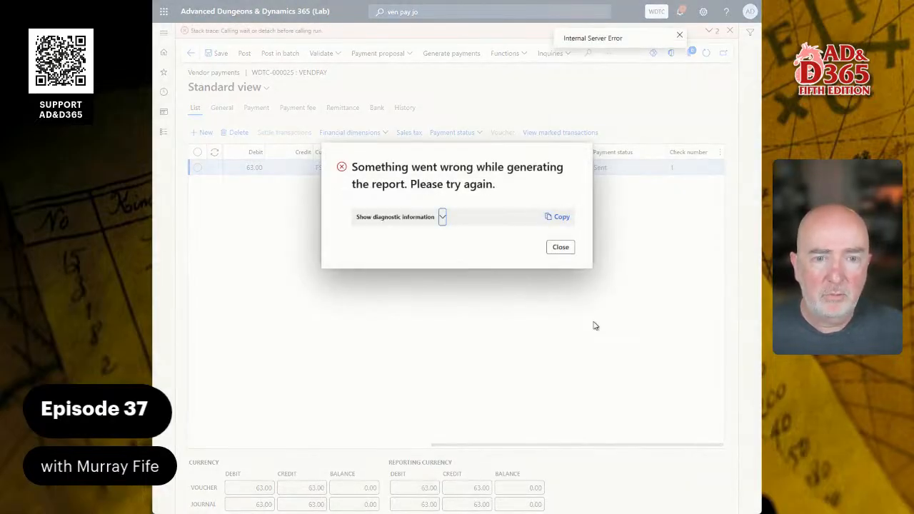
pyautogui.click(556, 254)
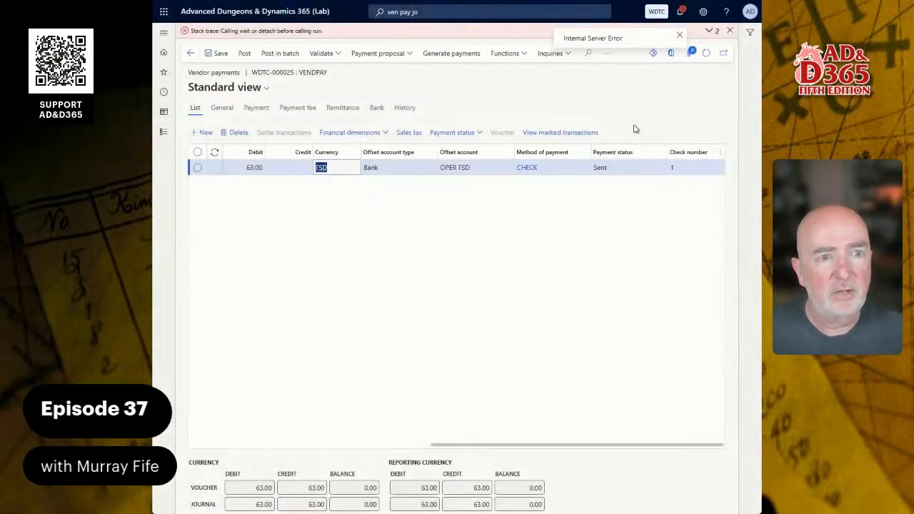
pyautogui.click(679, 35)
pyautogui.click(730, 31)
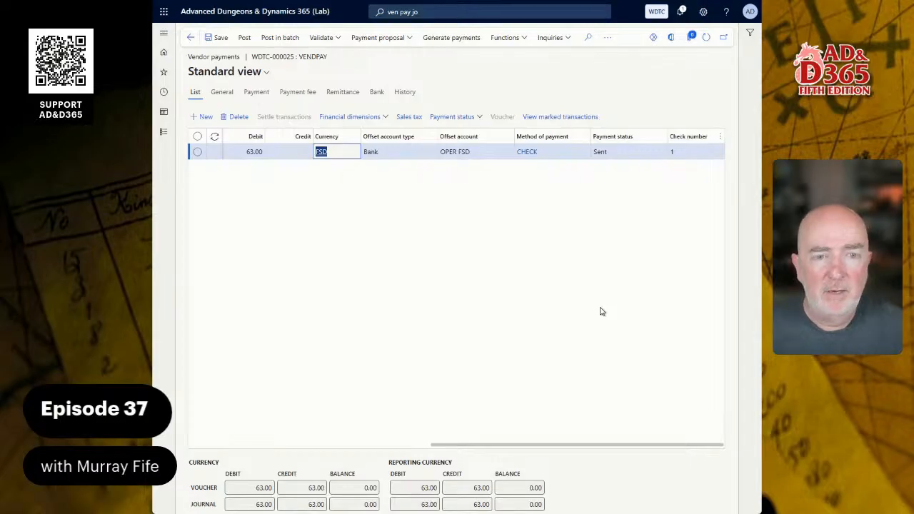
pyautogui.click(471, 152)
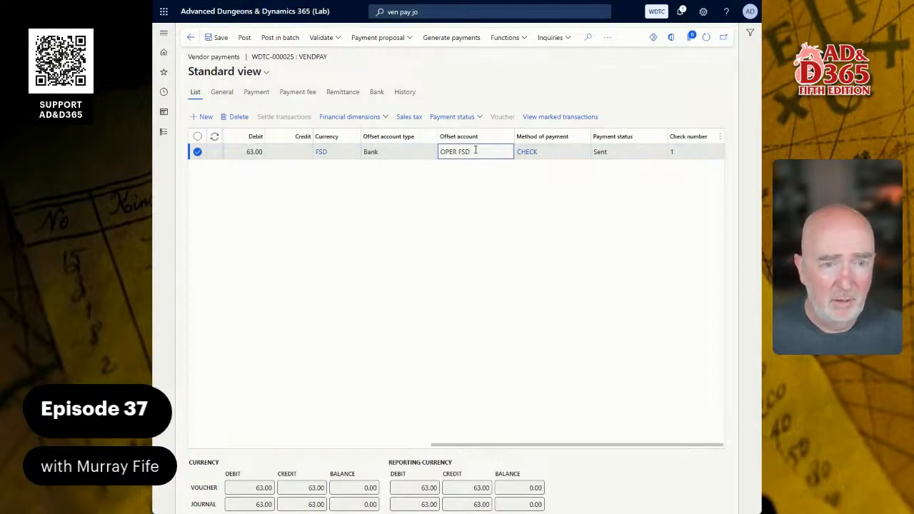
pyautogui.click(482, 151)
pyautogui.click(350, 187)
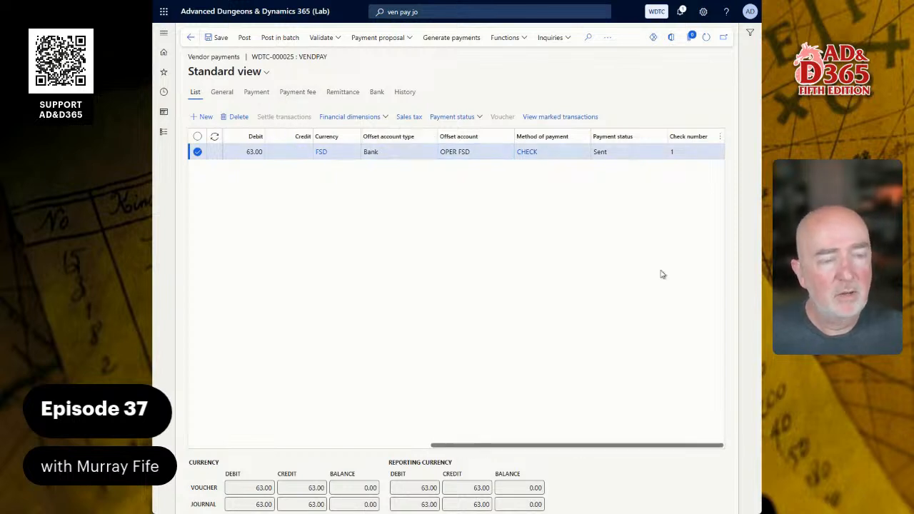
# Validate and post the Bakers Guild vendor payment journal, and check the posted payment line's details.
pyautogui.click(685, 152)
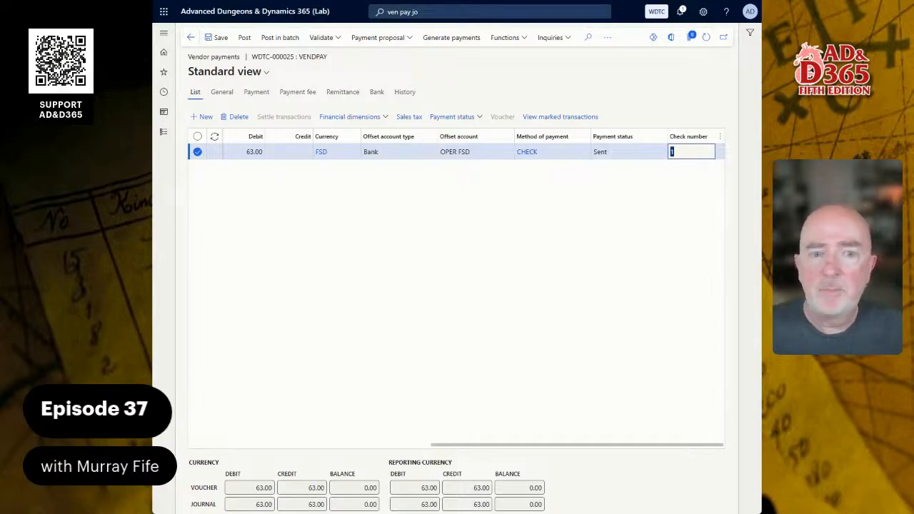
pyautogui.click(332, 40)
pyautogui.click(330, 52)
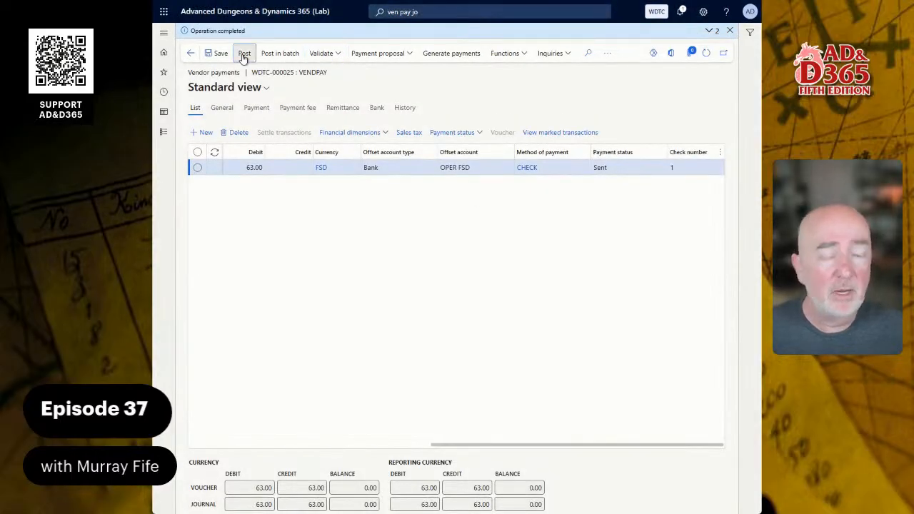
pyautogui.click(243, 54)
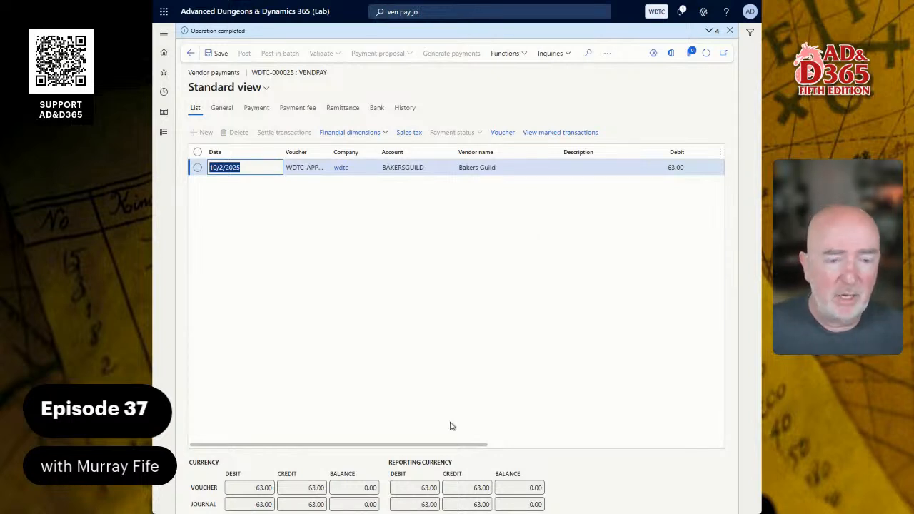
pyautogui.moveTo(408, 445); pyautogui.dragTo(673, 432)
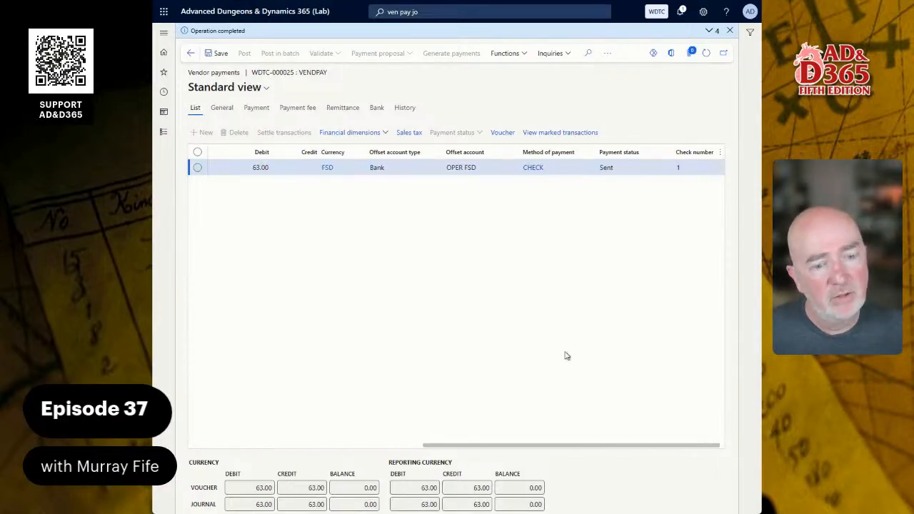
pyautogui.moveTo(427, 446); pyautogui.dragTo(191, 445)
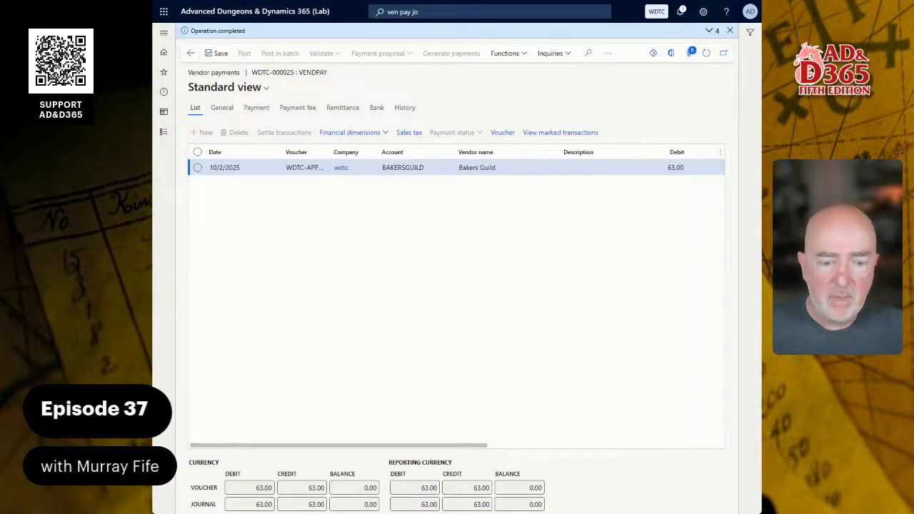
# Switch to the Word guide and read the Viewing Vendor Transactions section and its procedure steps.
pyautogui.hotkey('alt', 'Tab')
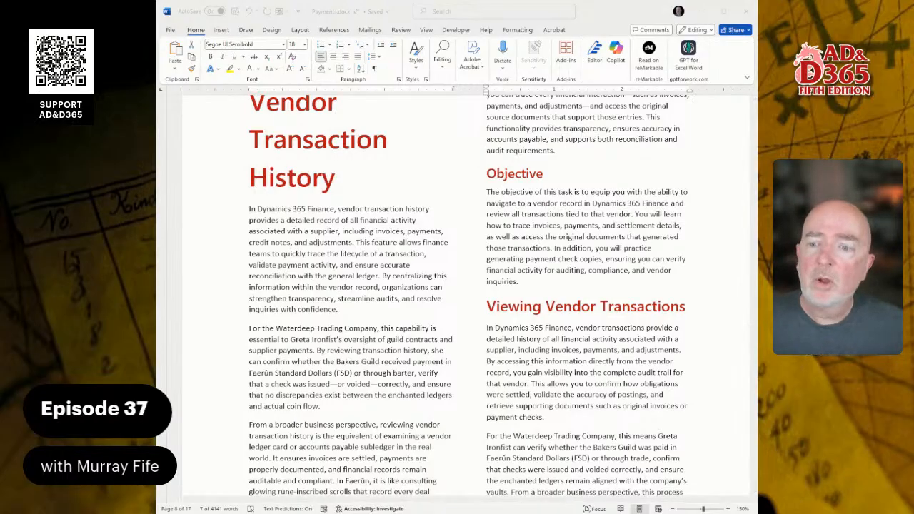
pyautogui.scroll(-4, 464, 293)
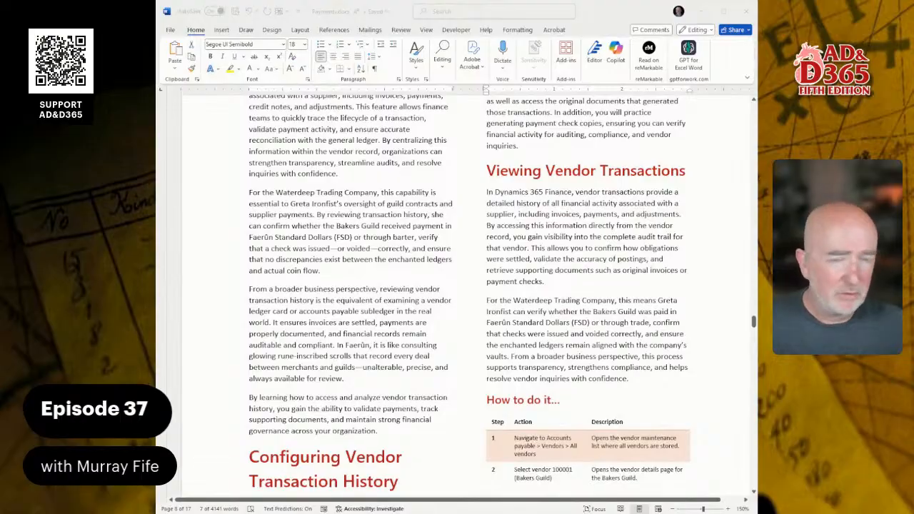
pyautogui.scroll(-7, 465, 293)
pyautogui.scroll(-1, 464, 293)
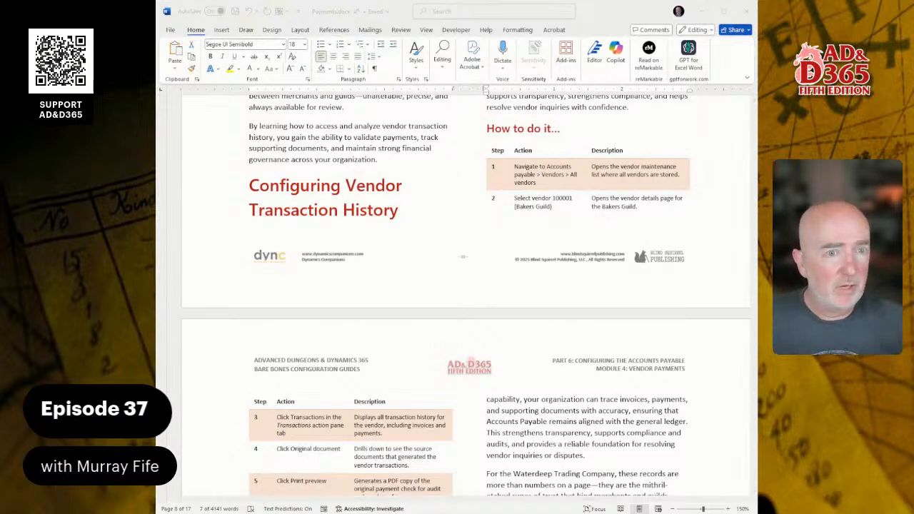
pyautogui.scroll(-1, 466, 294)
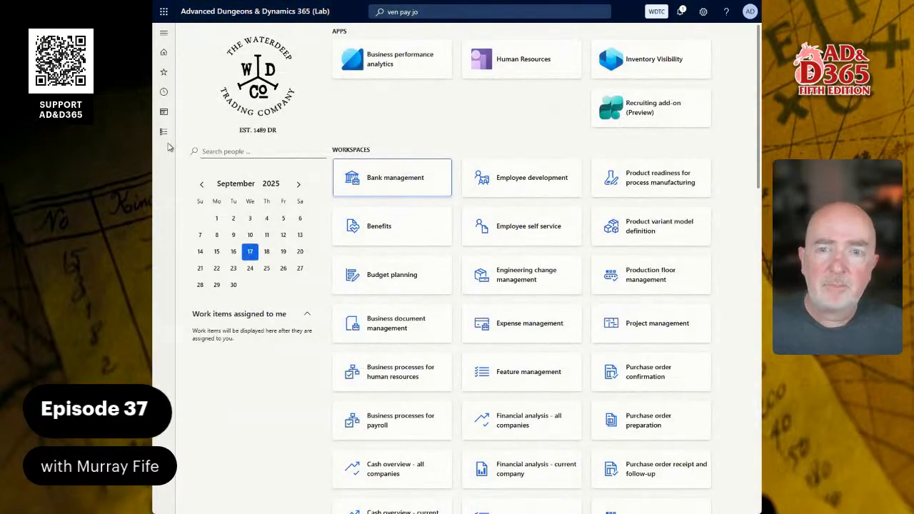
# Open the Bakers Guild record from the Accounts payable list of all vendors and show its vendor transactions.
pyautogui.click(163, 133)
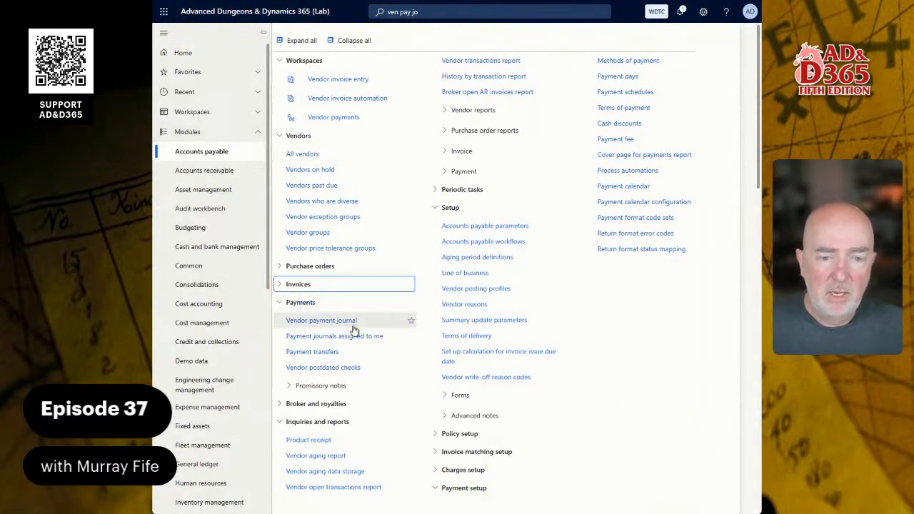
pyautogui.click(304, 155)
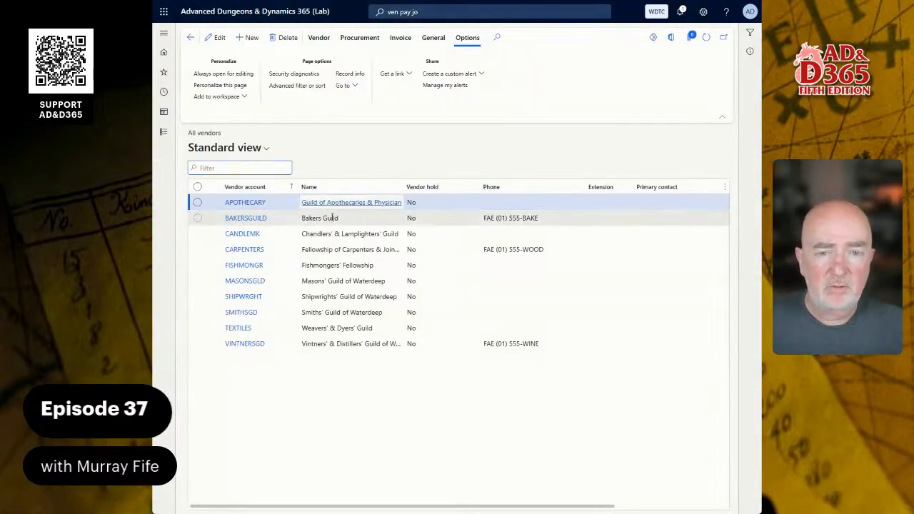
pyautogui.click(246, 217)
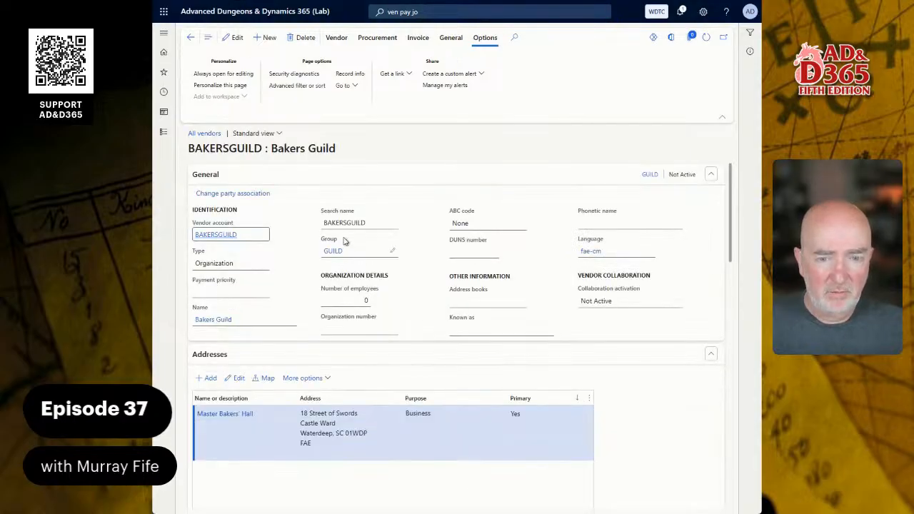
pyautogui.click(339, 40)
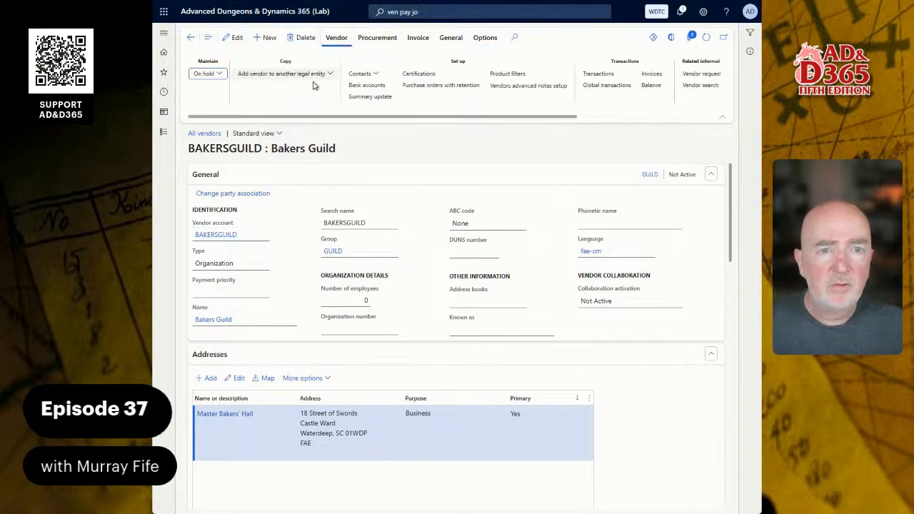
pyautogui.click(599, 74)
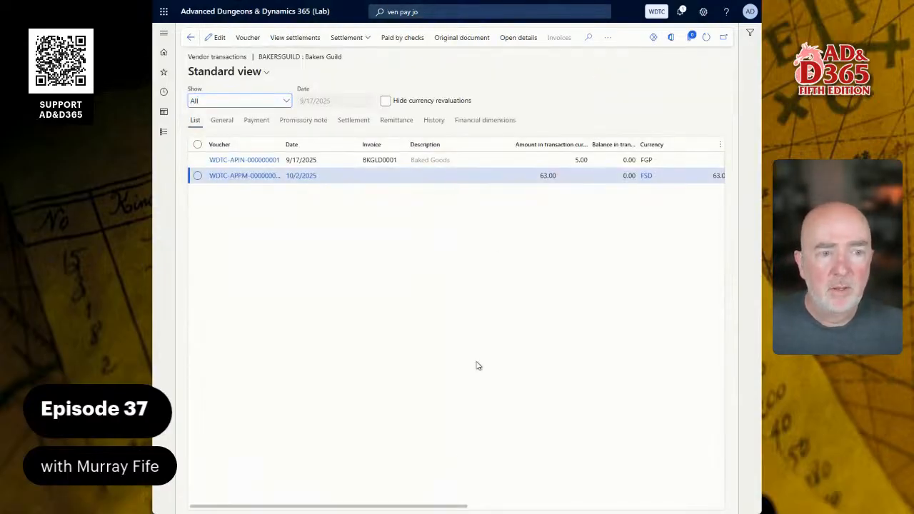
# Compare the amounts, currencies, balances and statuses of the Bakers Guild invoice and payment transactions.
pyautogui.moveTo(428, 506); pyautogui.dragTo(288, 495)
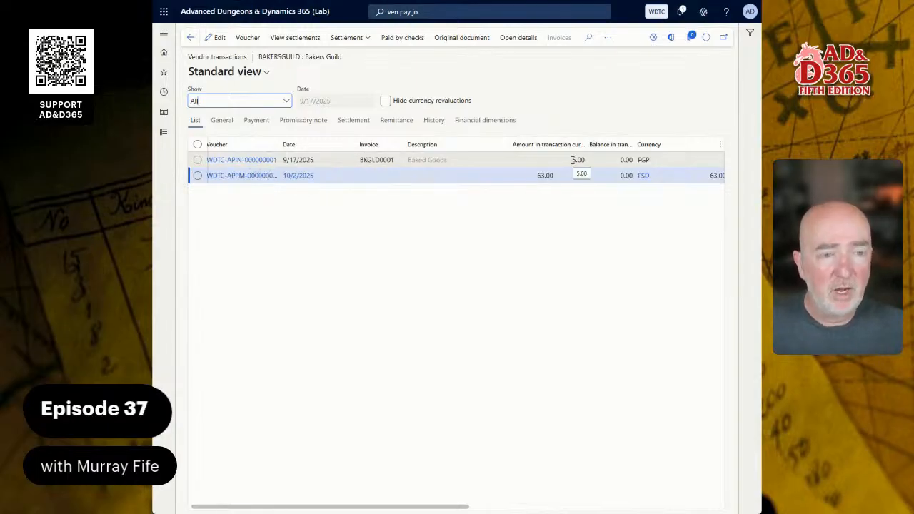
pyautogui.moveTo(437, 507); pyautogui.dragTo(612, 510)
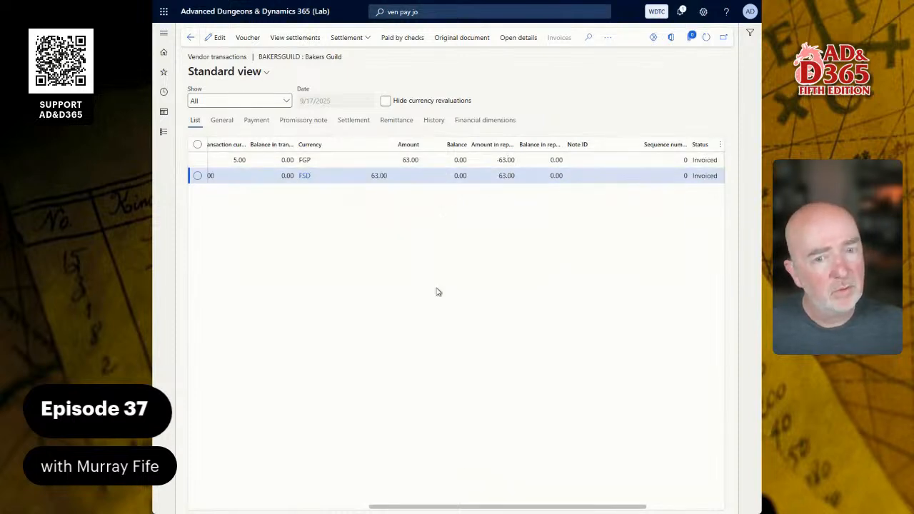
pyautogui.moveTo(479, 508); pyautogui.dragTo(305, 507)
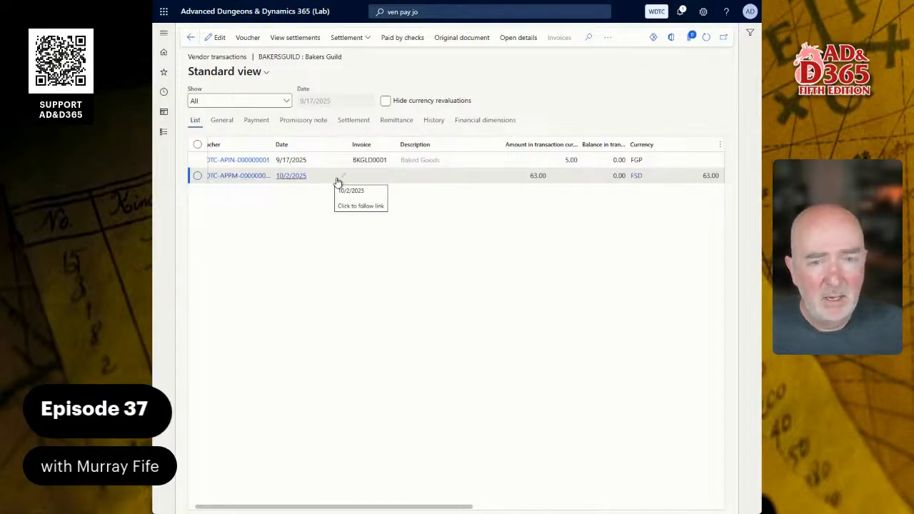
# Select the 10/2/2025 payment transaction, look for open transactions to settle, and leave the settlement form without posting.
pyautogui.click(527, 176)
pyautogui.moveTo(467, 507); pyautogui.dragTo(749, 509)
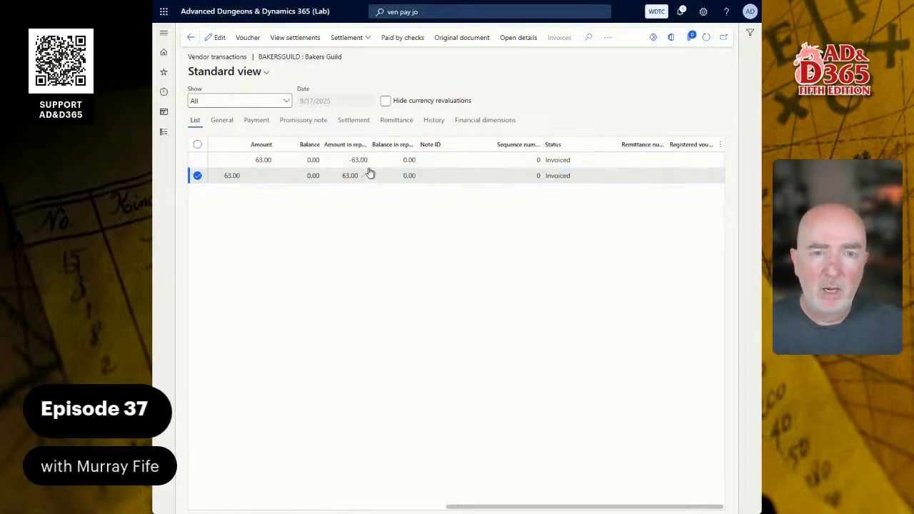
pyautogui.click(370, 38)
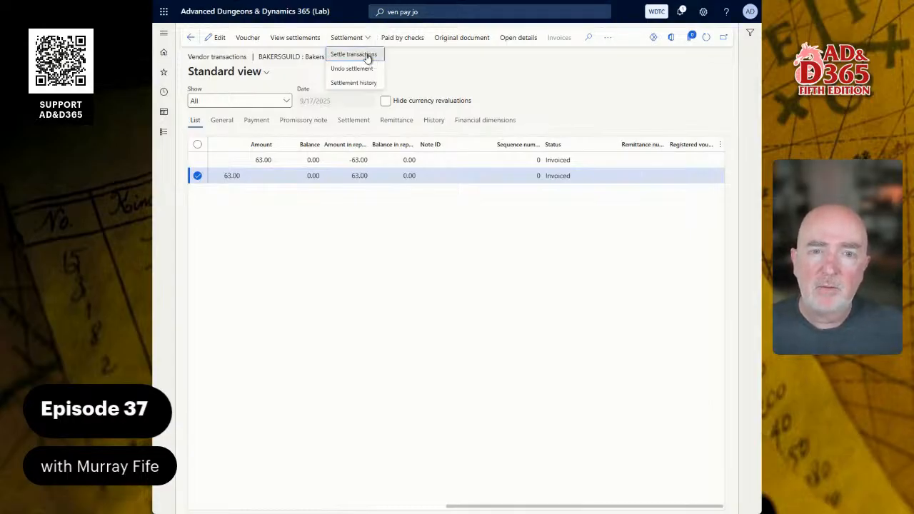
pyautogui.click(357, 55)
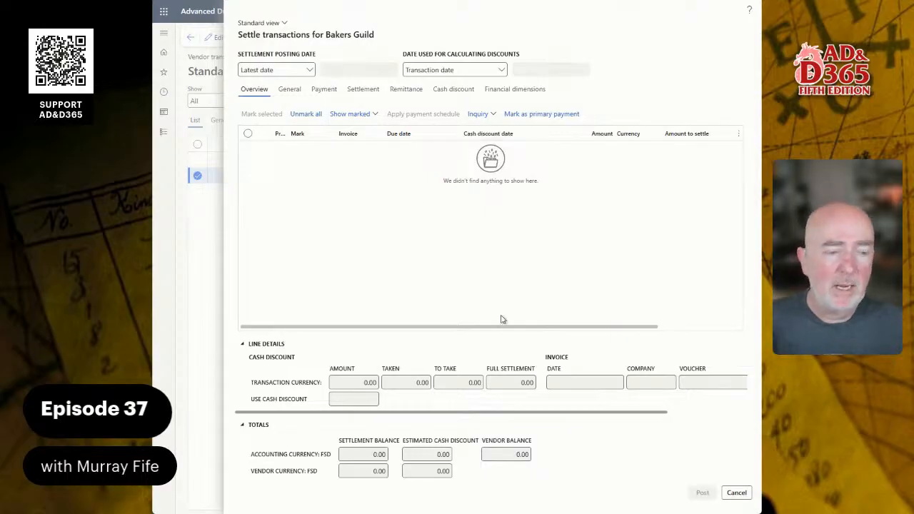
pyautogui.click(736, 493)
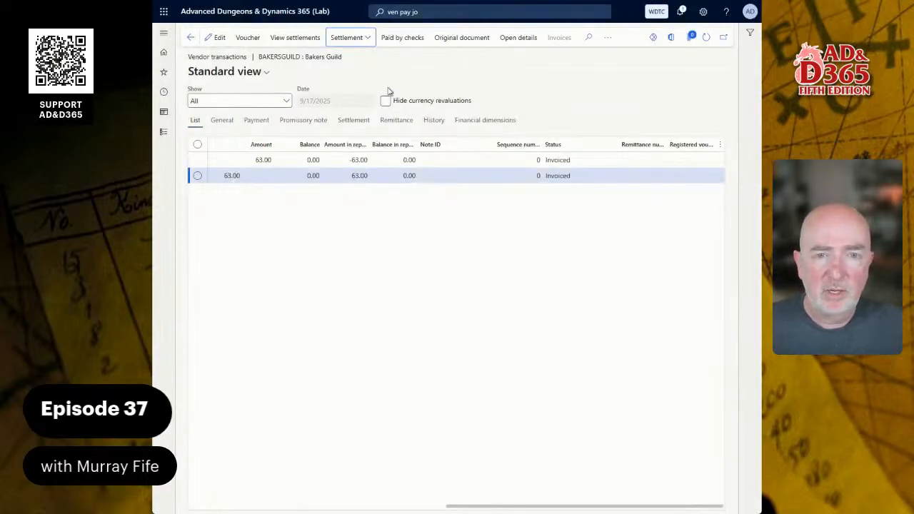
# Review the payment's settlement history, comparing its settlement details with its transaction details, and return to the vendor transactions.
pyautogui.click(357, 36)
pyautogui.click(350, 86)
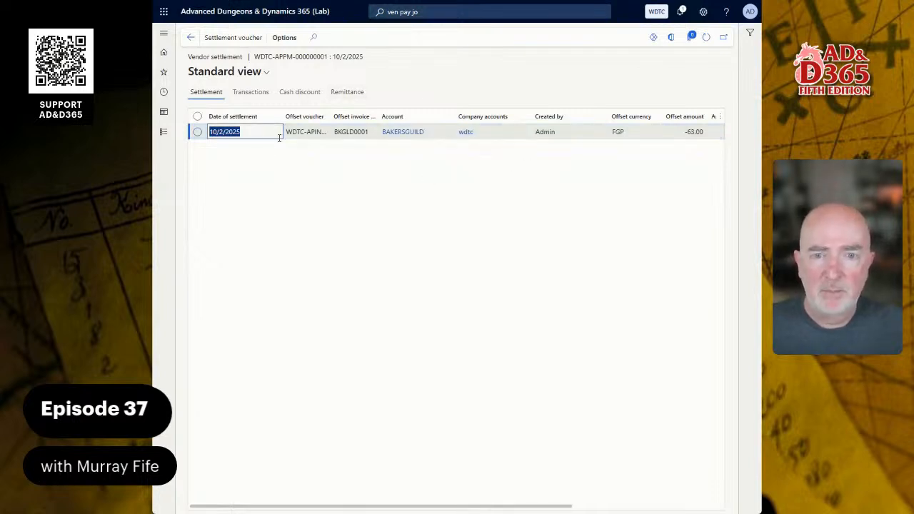
pyautogui.click(254, 97)
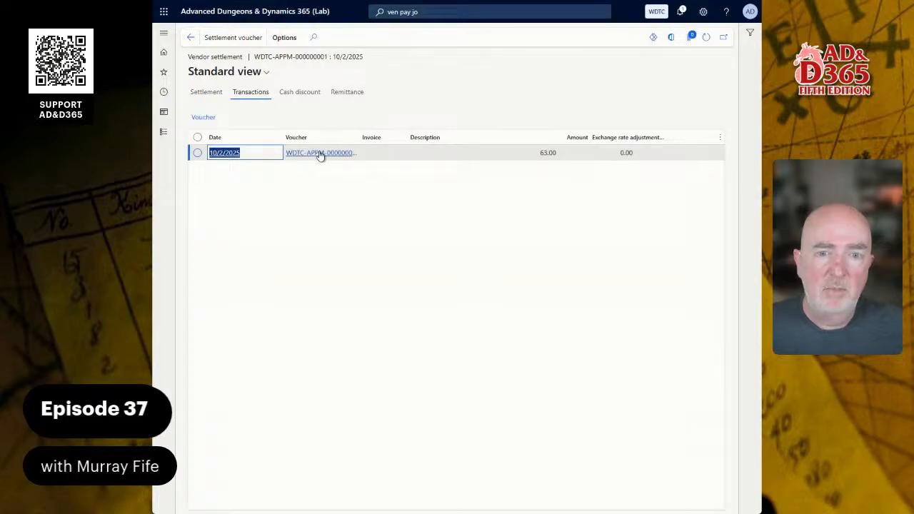
pyautogui.click(209, 92)
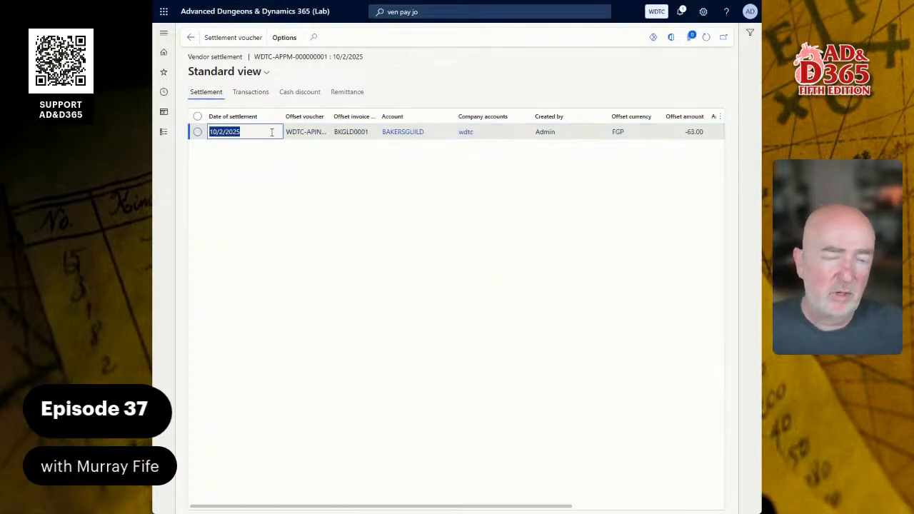
pyautogui.click(264, 93)
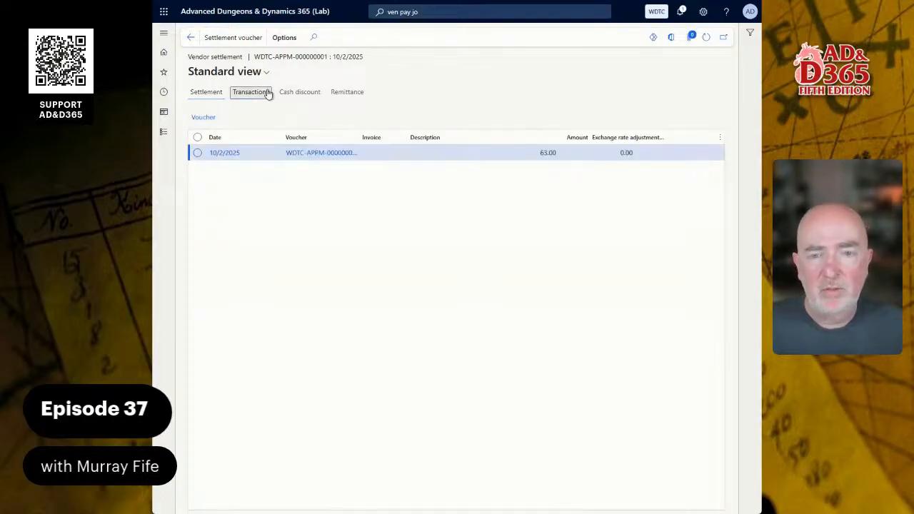
pyautogui.click(205, 92)
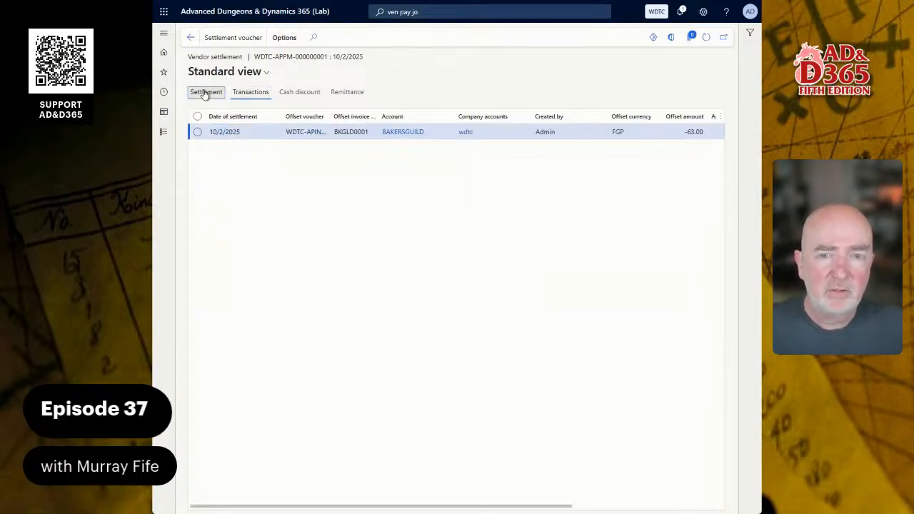
pyautogui.click(191, 37)
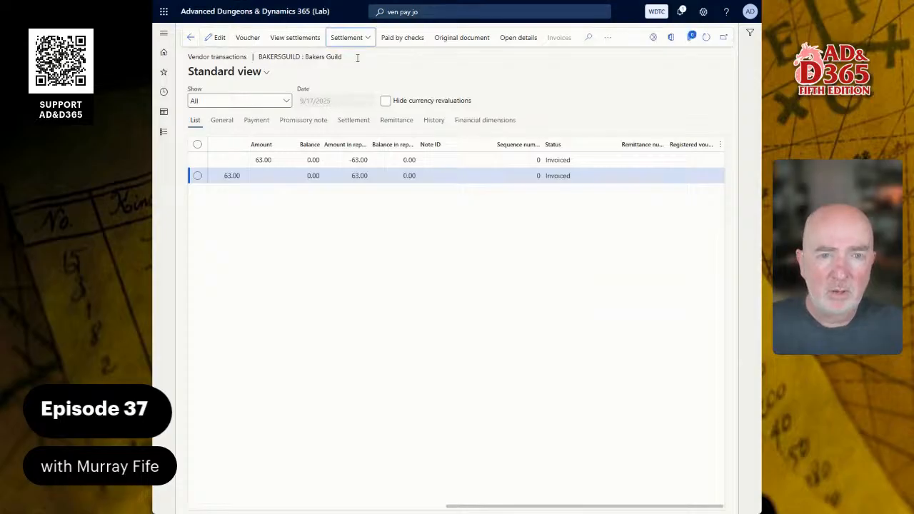
# Open the Bakers Guild vendor balance and widen the Description column to show the full currency balance names.
pyautogui.click(191, 37)
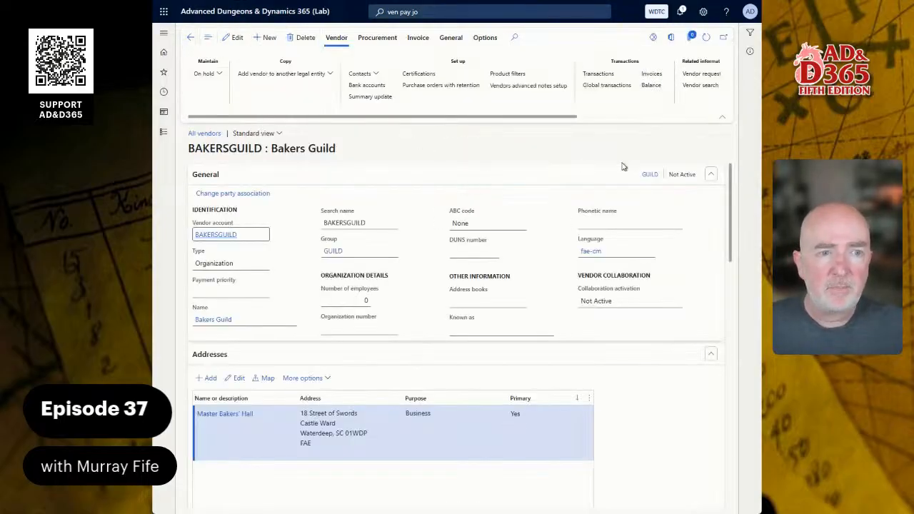
pyautogui.click(651, 87)
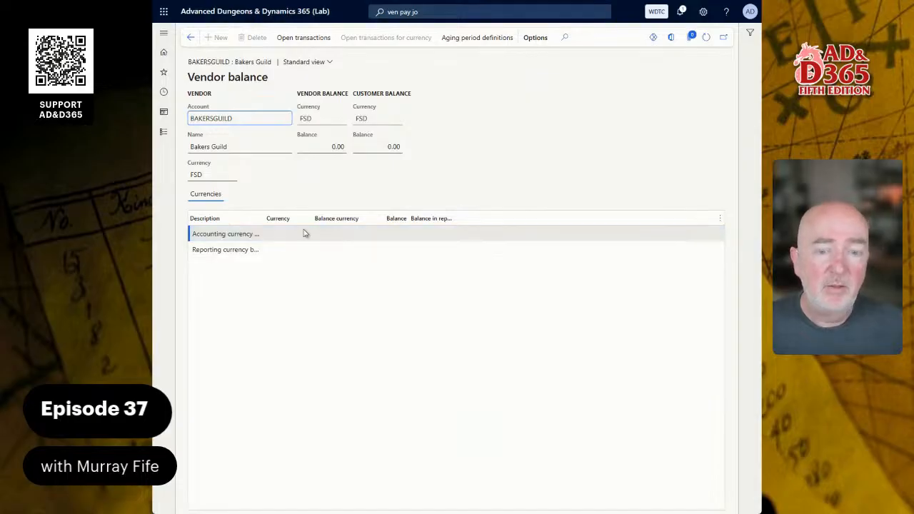
pyautogui.moveTo(264, 214); pyautogui.dragTo(319, 213)
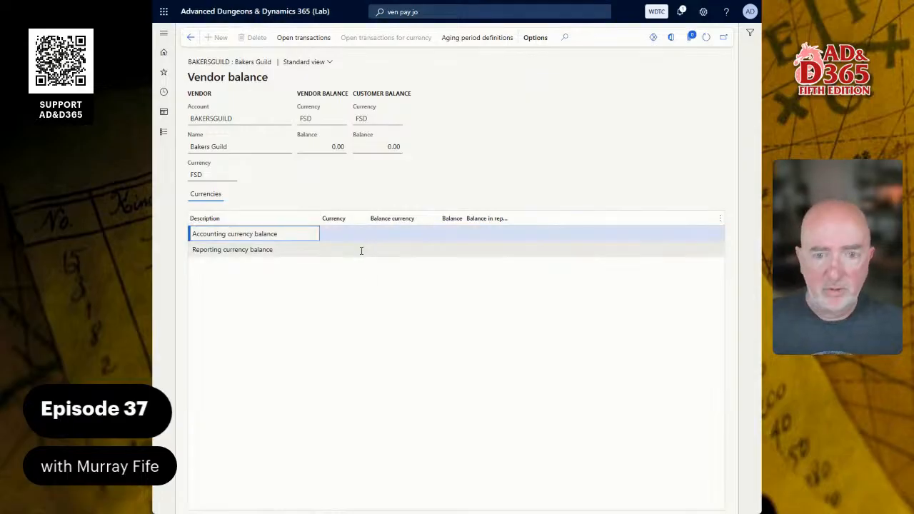